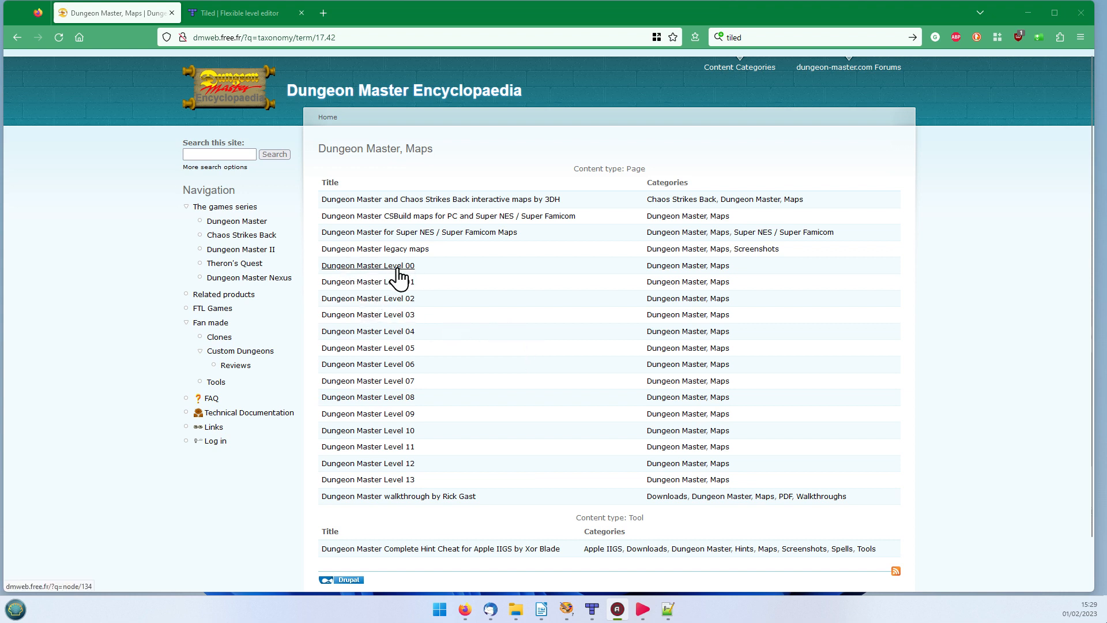
Step: Open the Dungeon Master Level 00 page in a new tab and review its map, items, notes and champions
{"action": "right_click", "coordinate": [397, 268]}
{"action": "left_click", "coordinate": [427, 275]}
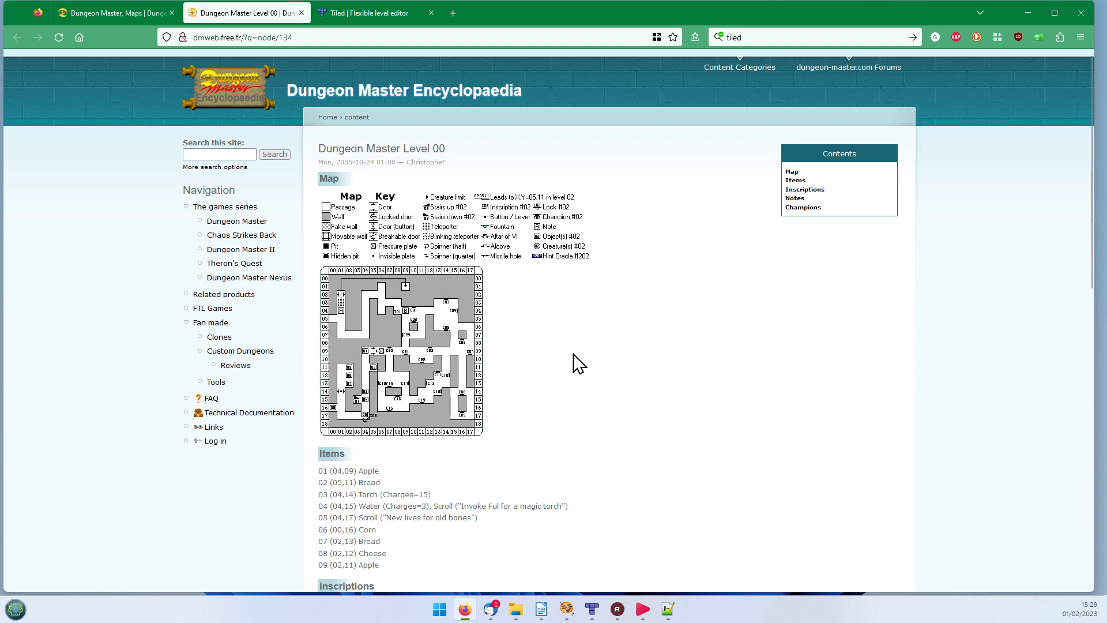
{"action": "scroll", "coordinate": [578, 363], "scroll_direction": "down", "scroll_amount": 3}
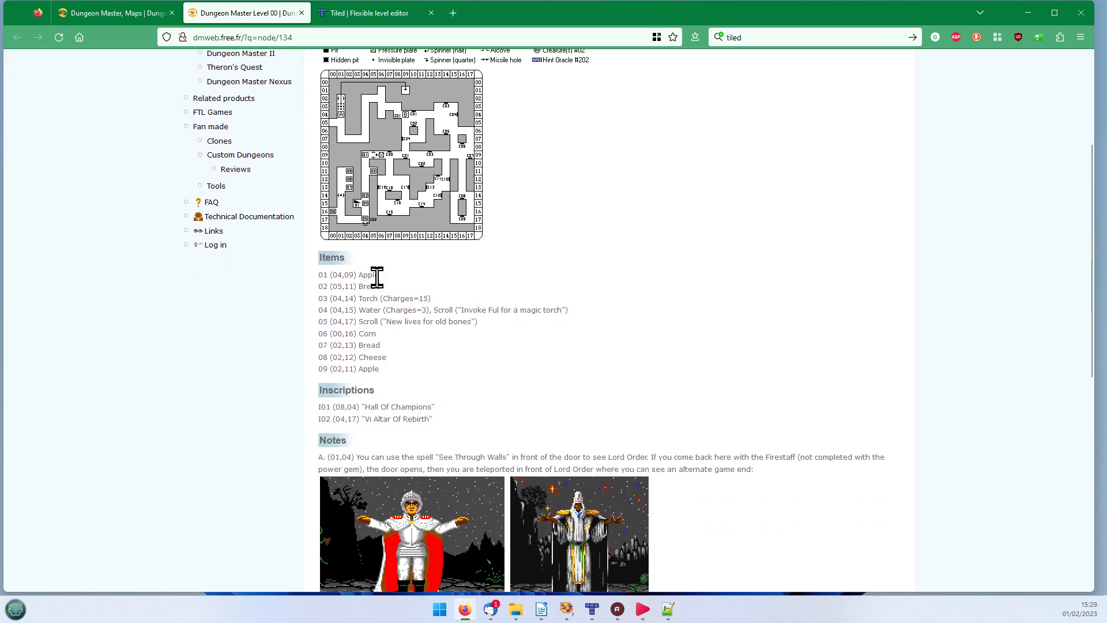
{"action": "scroll", "coordinate": [419, 373], "scroll_direction": "down", "scroll_amount": 5}
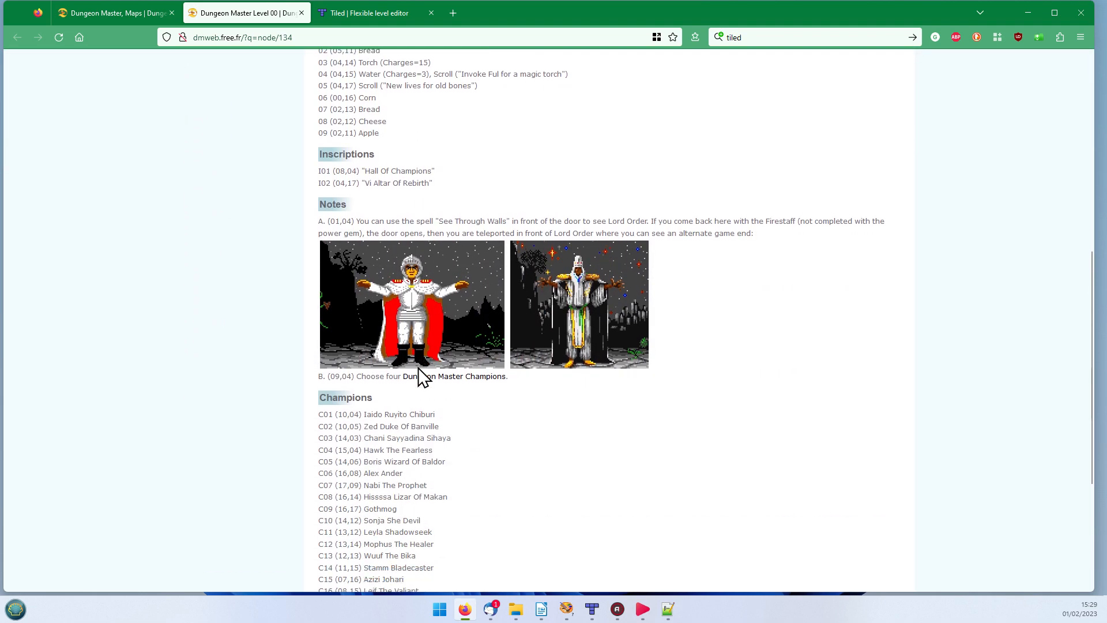
{"action": "scroll", "coordinate": [417, 367], "scroll_direction": "down", "scroll_amount": 3}
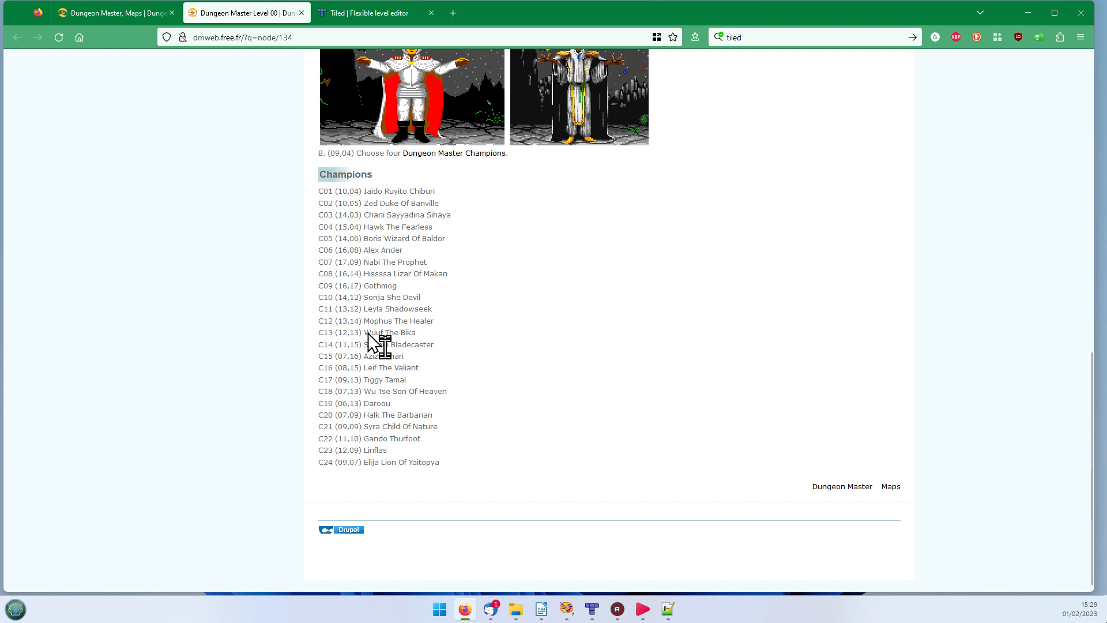
{"action": "scroll", "coordinate": [593, 490], "scroll_direction": "up", "scroll_amount": 7}
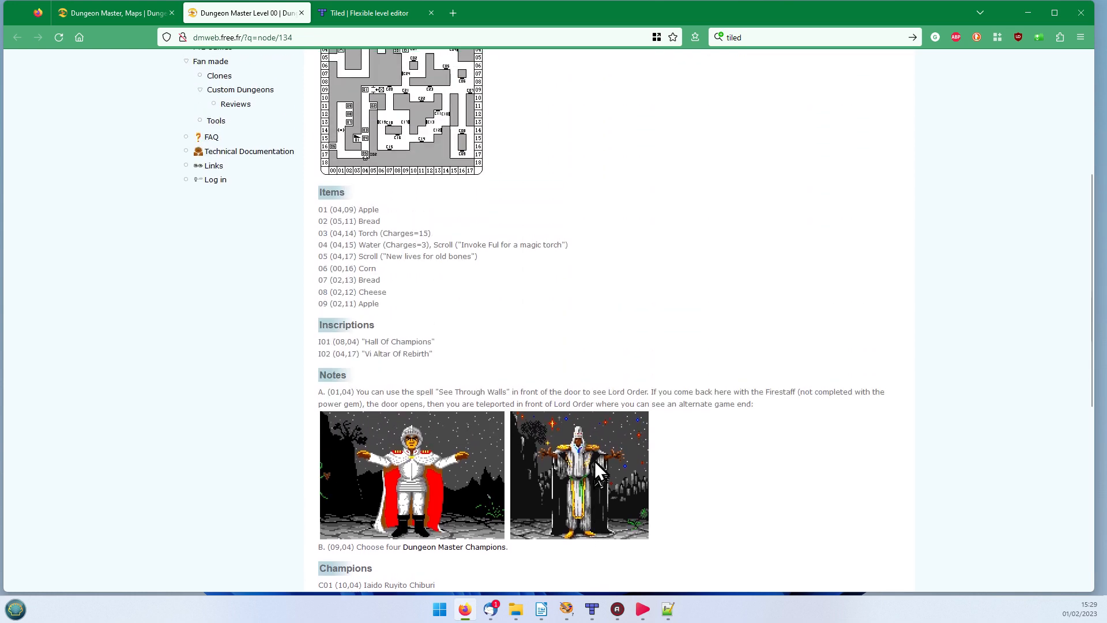
{"action": "scroll", "coordinate": [594, 472], "scroll_direction": "up", "scroll_amount": 5}
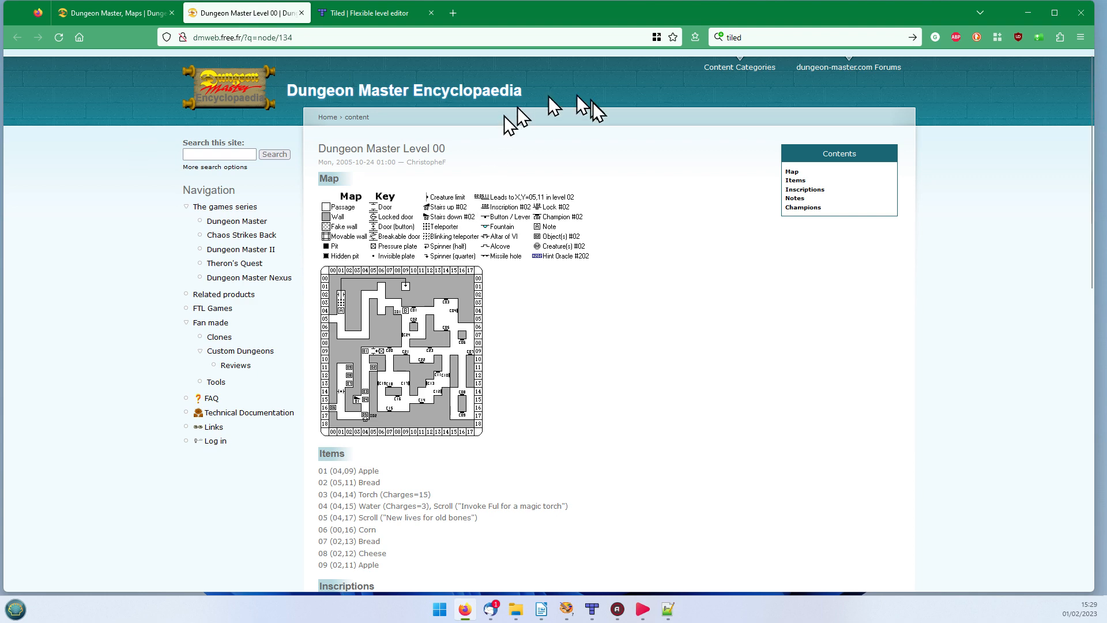
Step: View the Tiled website, return to the Level 00 page, and switch from the browser to the Tiled editor
{"action": "left_click", "coordinate": [384, 14]}
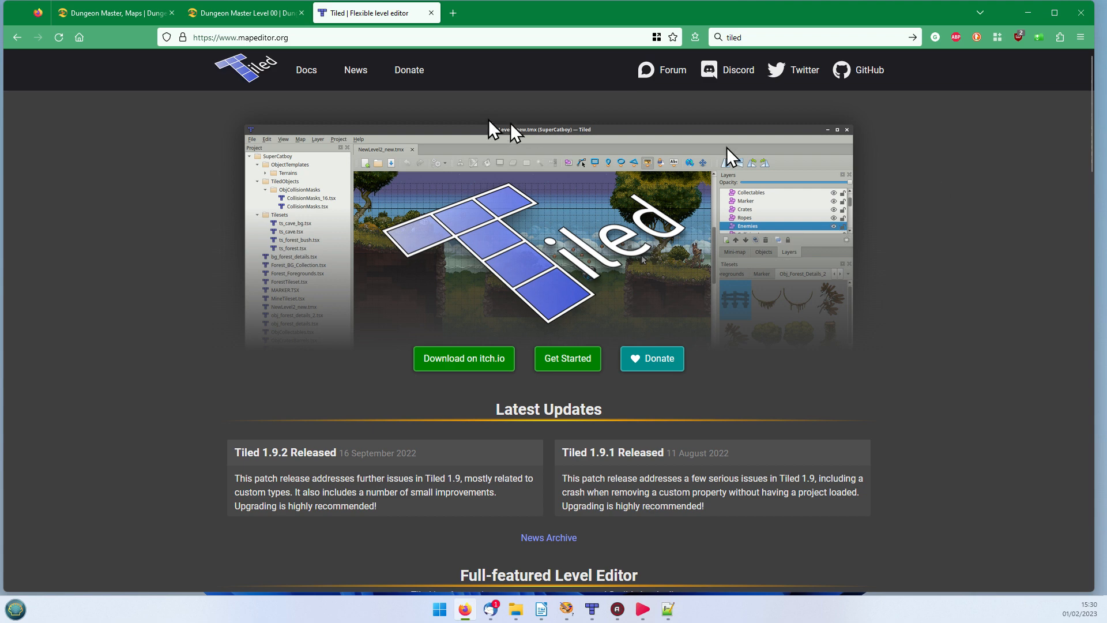
{"action": "left_click", "coordinate": [246, 14]}
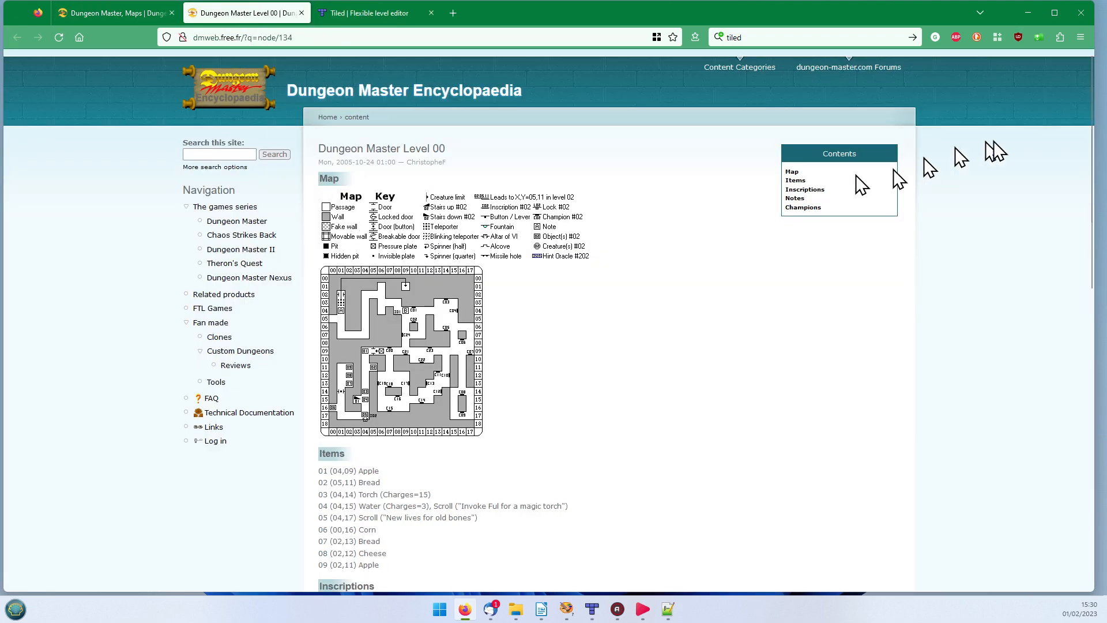
{"action": "left_click", "coordinate": [1026, 12]}
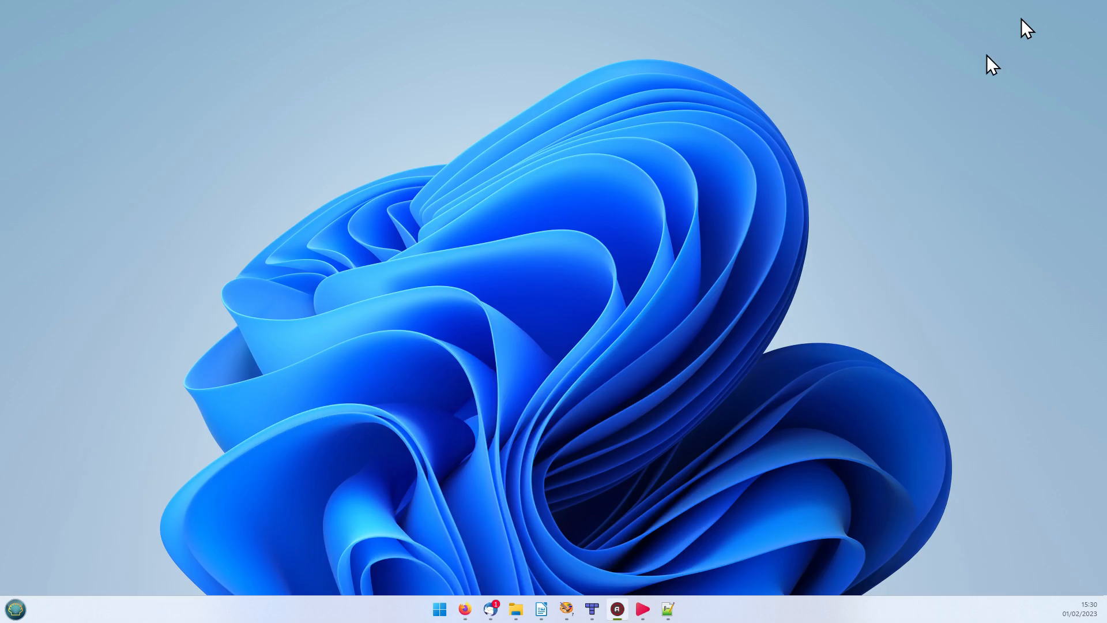
{"action": "left_click", "coordinate": [591, 609]}
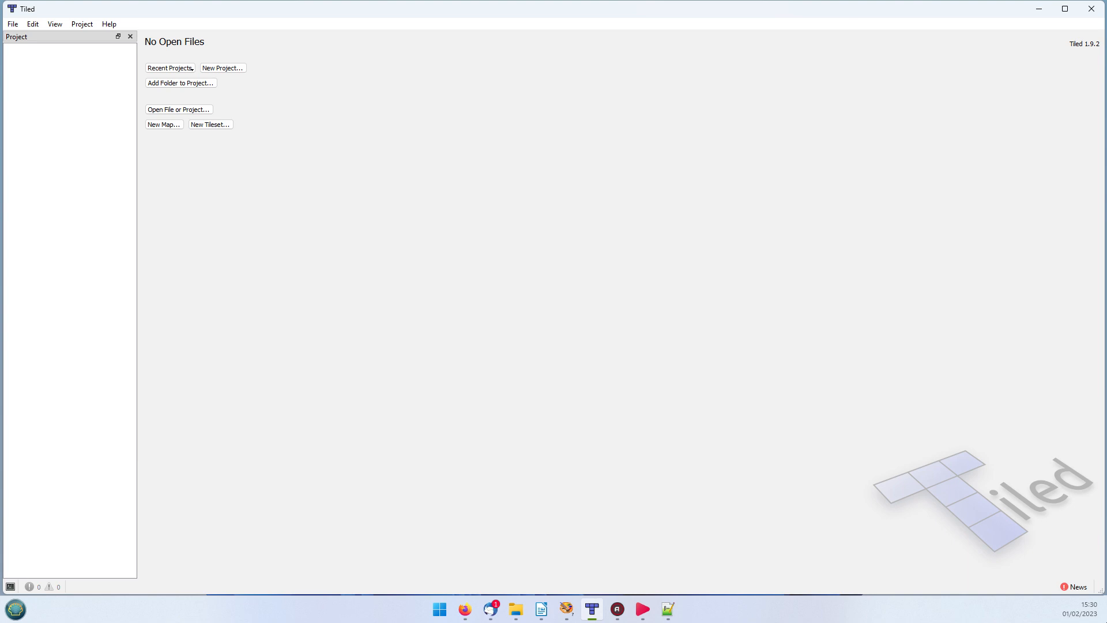
Step: Look through the "Using Tiled To Create Dungeon Levels" document in LibreOffice Writer and return to Tiled
{"action": "key", "text": "alt+Tab"}
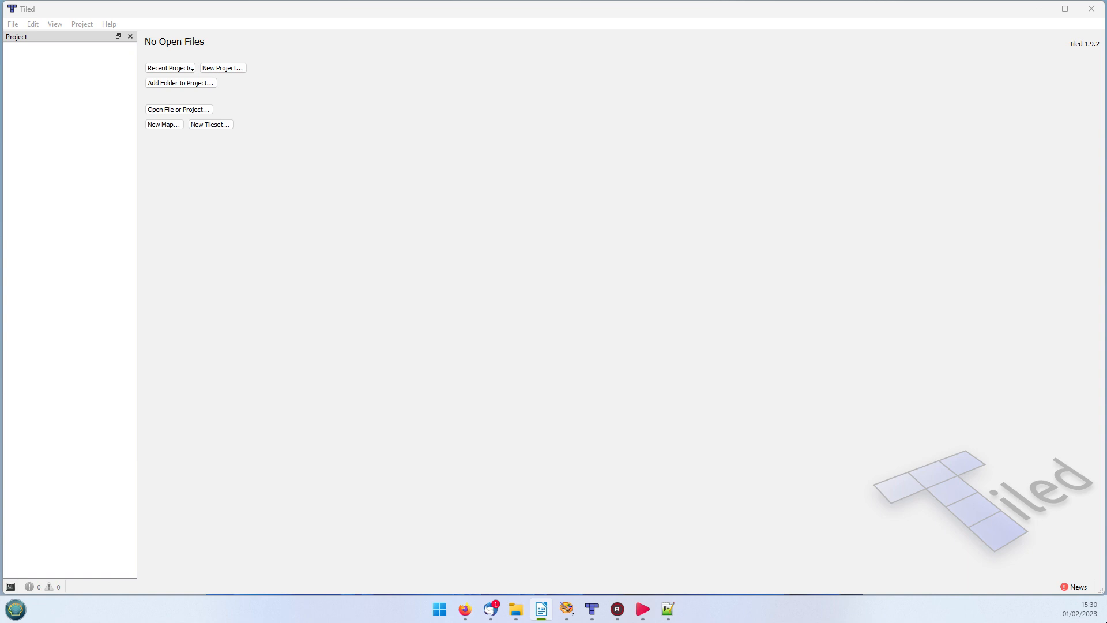
{"action": "left_click_drag", "start_coordinate": [1106, 13], "coordinate": [557, 17]}
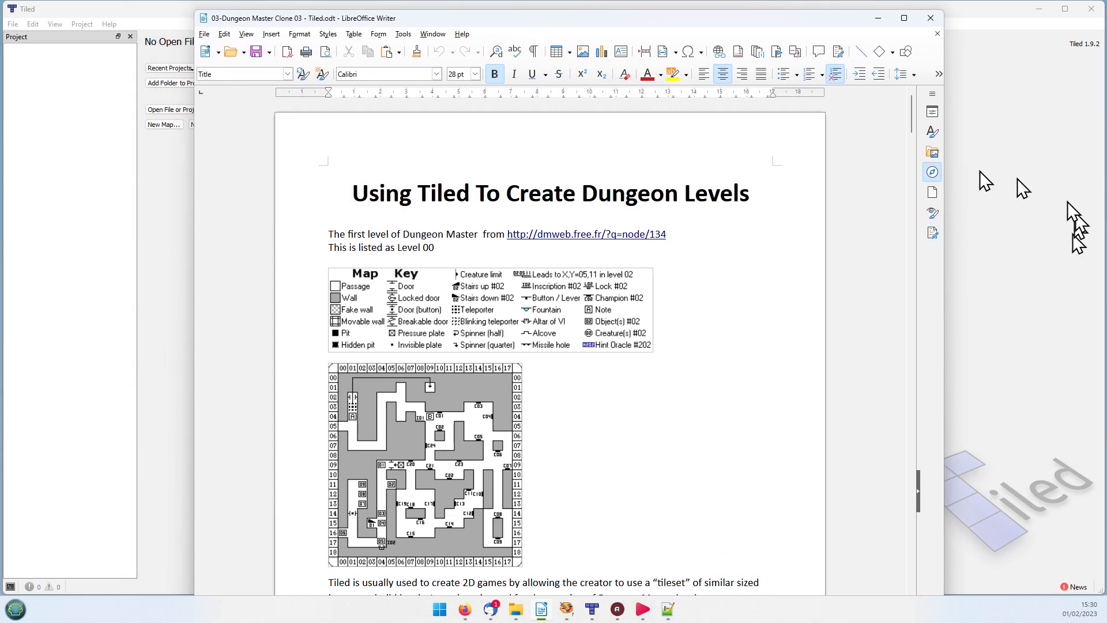
{"action": "left_click_drag", "start_coordinate": [914, 117], "coordinate": [893, 622]}
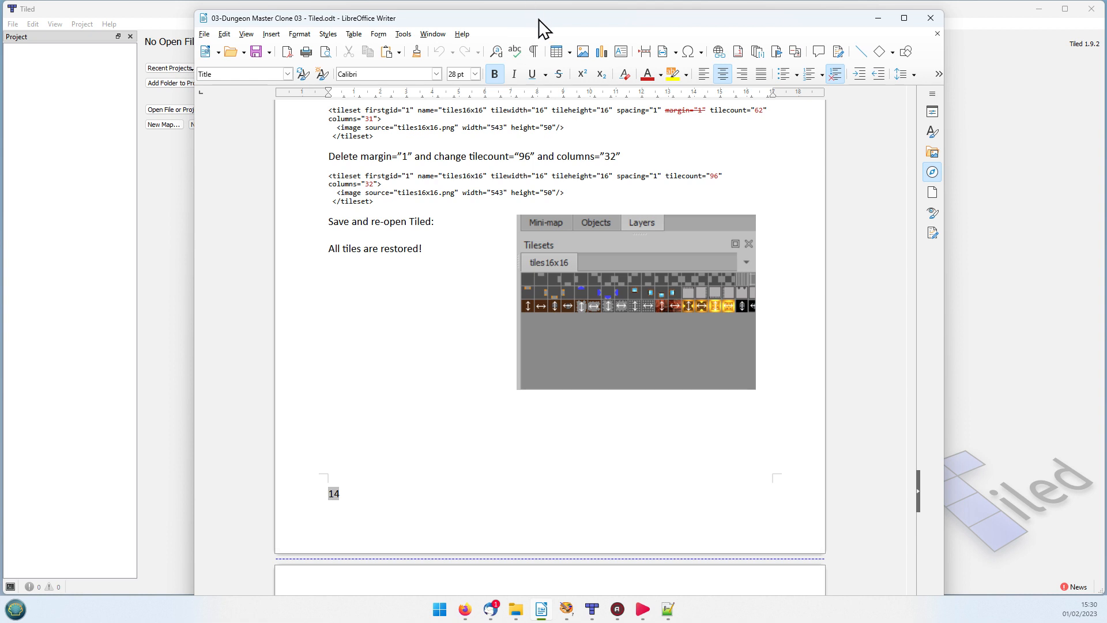
{"action": "left_click", "coordinate": [1004, 60]}
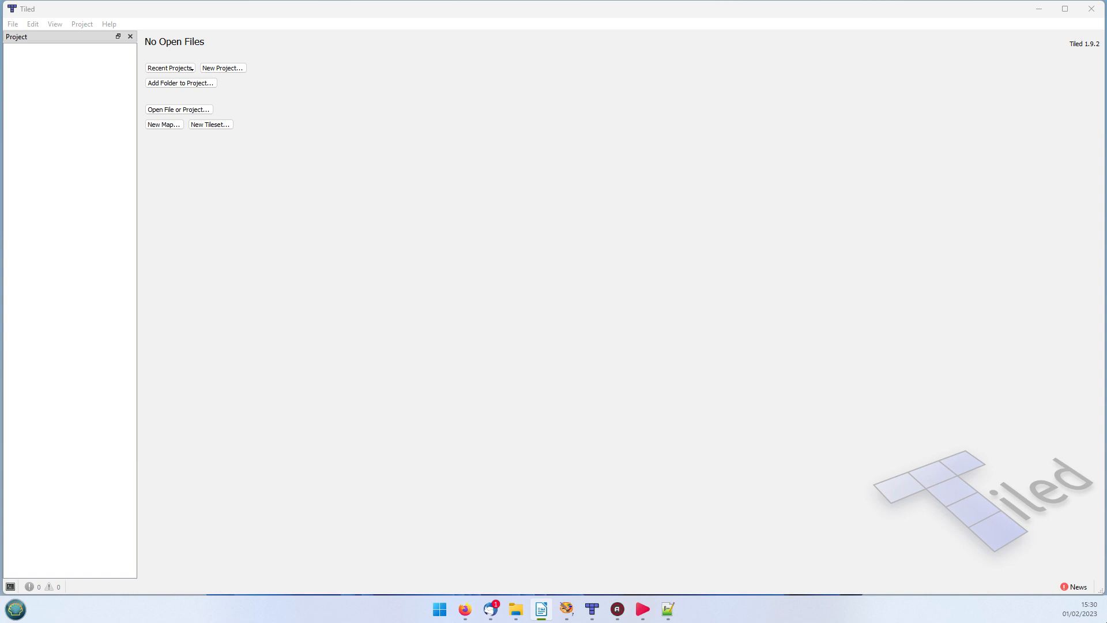
Step: Create a new project saved as untitled.tiled-project in the Tutorial folder
{"action": "left_click", "coordinate": [212, 68]}
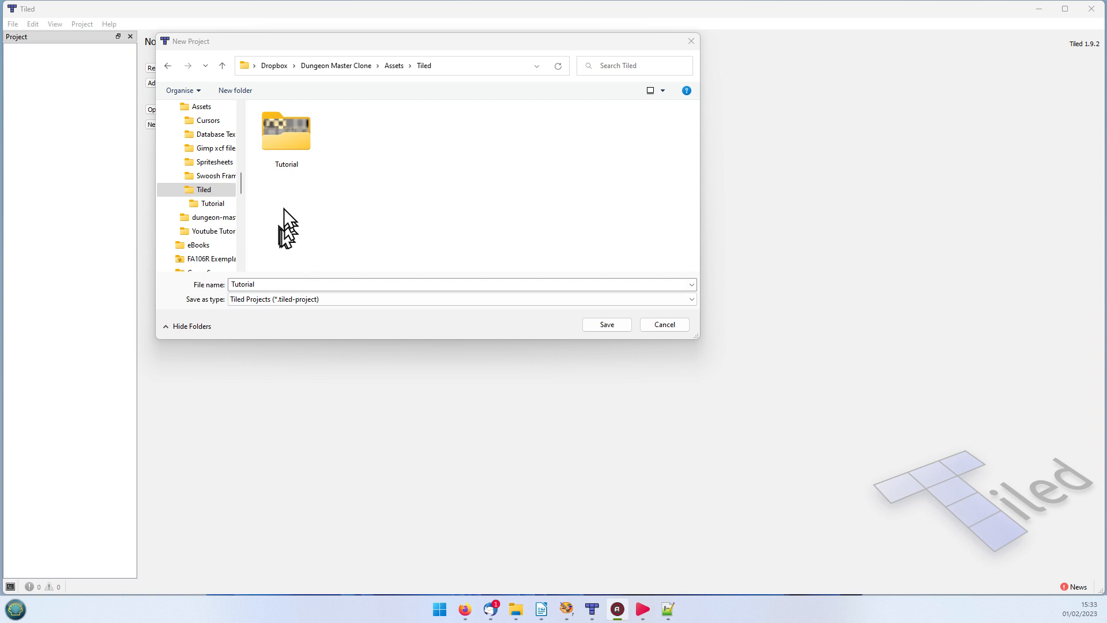
{"action": "left_click", "coordinate": [606, 327]}
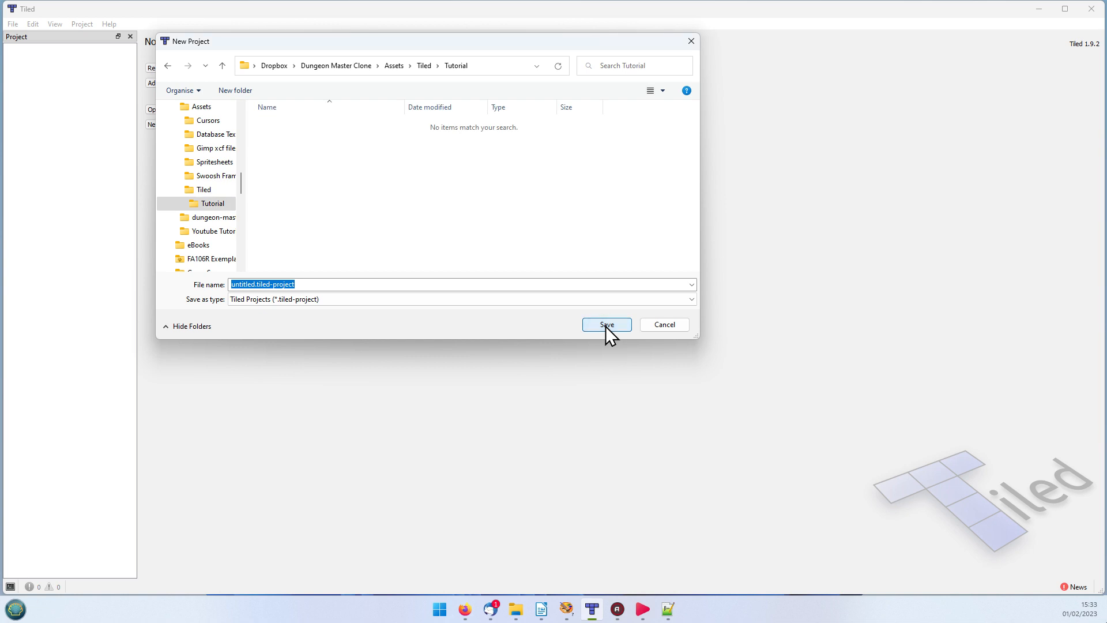
{"action": "left_click", "coordinate": [605, 326]}
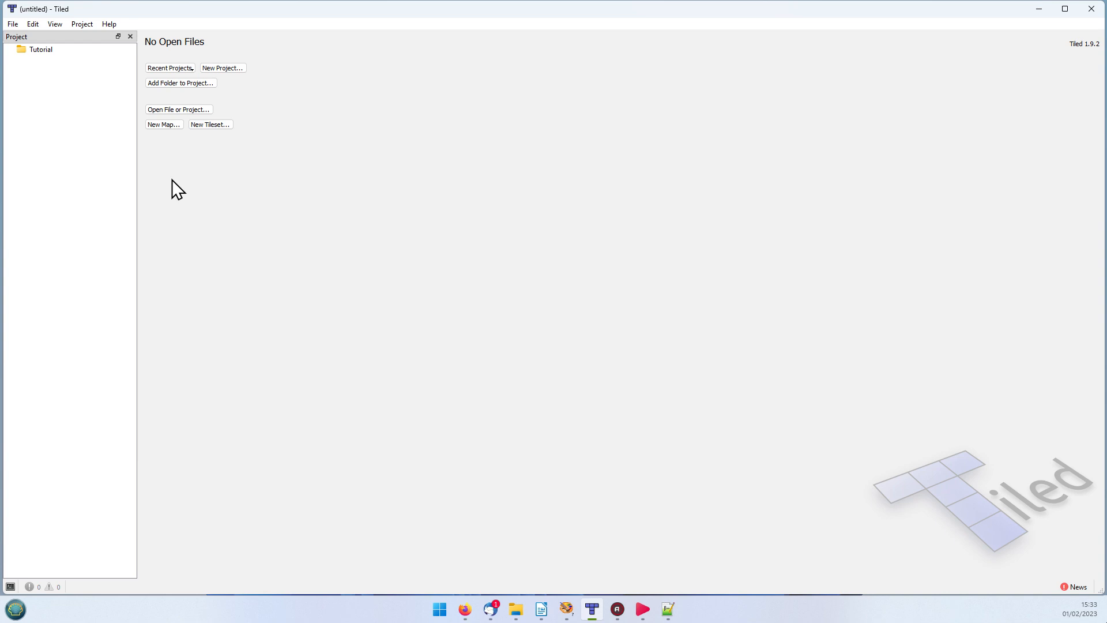
Step: Open the new-map settings and consult the Level 00 map in the browser for its grid dimensions
{"action": "left_click", "coordinate": [168, 126]}
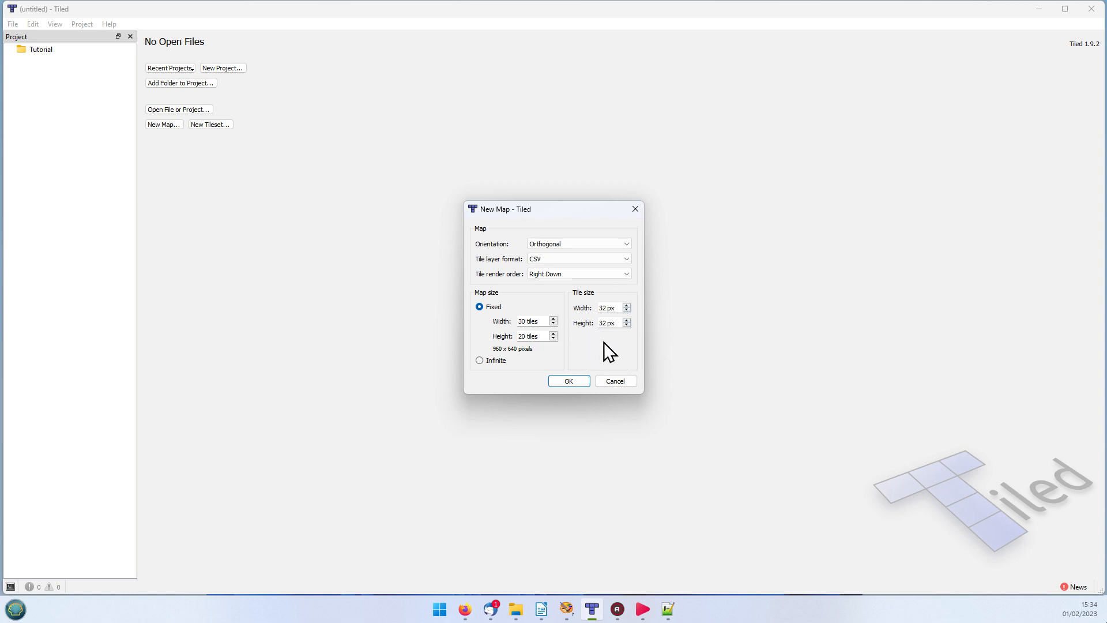
{"action": "mouse_move", "coordinate": [589, 612]}
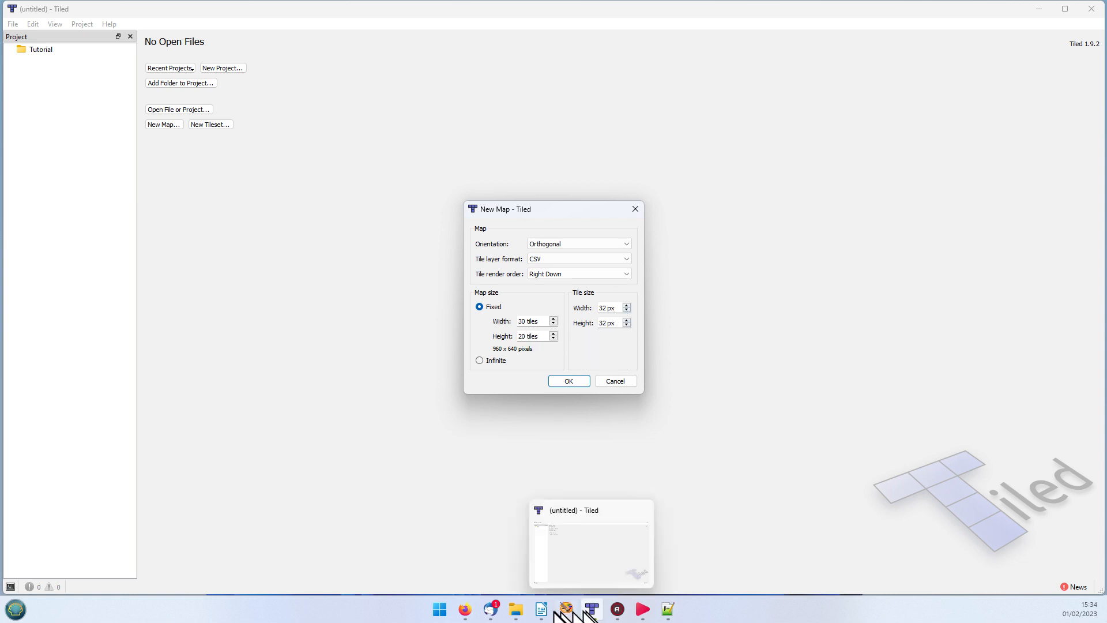
{"action": "left_click", "coordinate": [465, 610]}
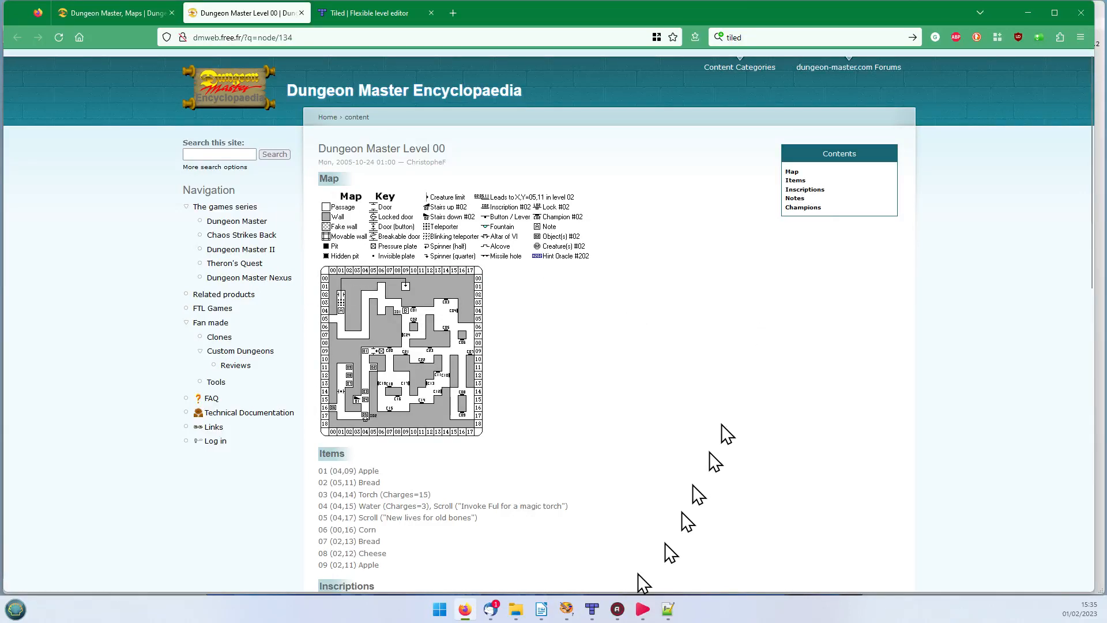
{"action": "left_click", "coordinate": [590, 610]}
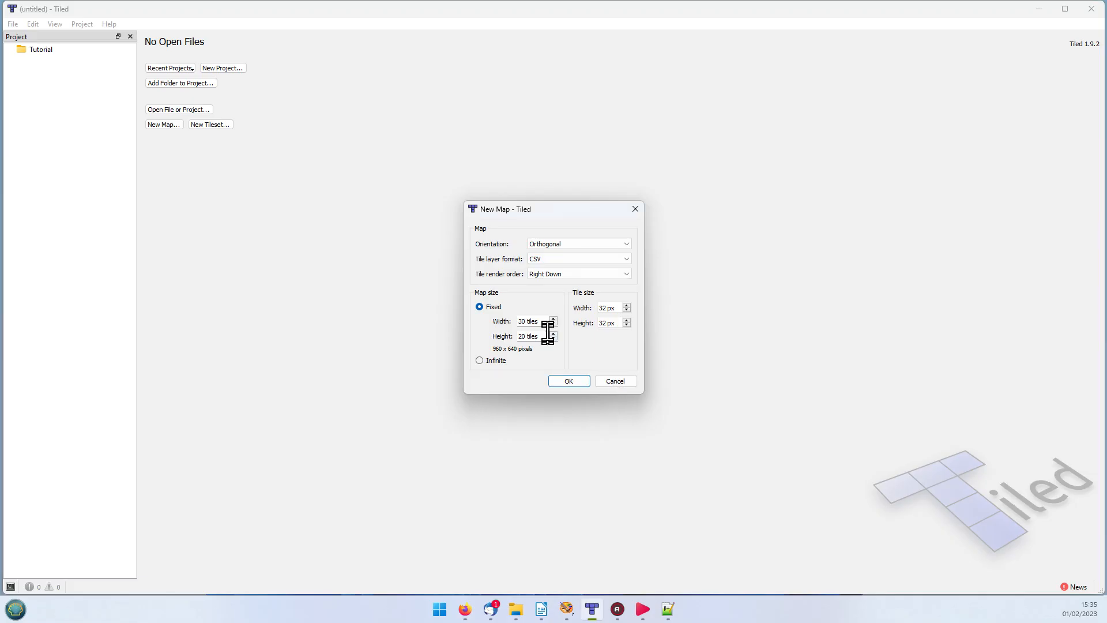
Step: Create a fixed-size orthogonal map 20 tiles wide and 19 tiles high with 16 x 16 px tiles
{"action": "left_click_drag", "start_coordinate": [524, 322], "coordinate": [489, 321]}
{"action": "type", "text": "20"}
{"action": "key", "text": "BackSpace"}
{"action": "key", "text": "BackSpace"}
{"action": "type", "text": "19"}
{"action": "type", "text": "16"}
{"action": "key", "text": "BackSpace"}
{"action": "key", "text": "BackSpace"}
{"action": "type", "text": "16"}
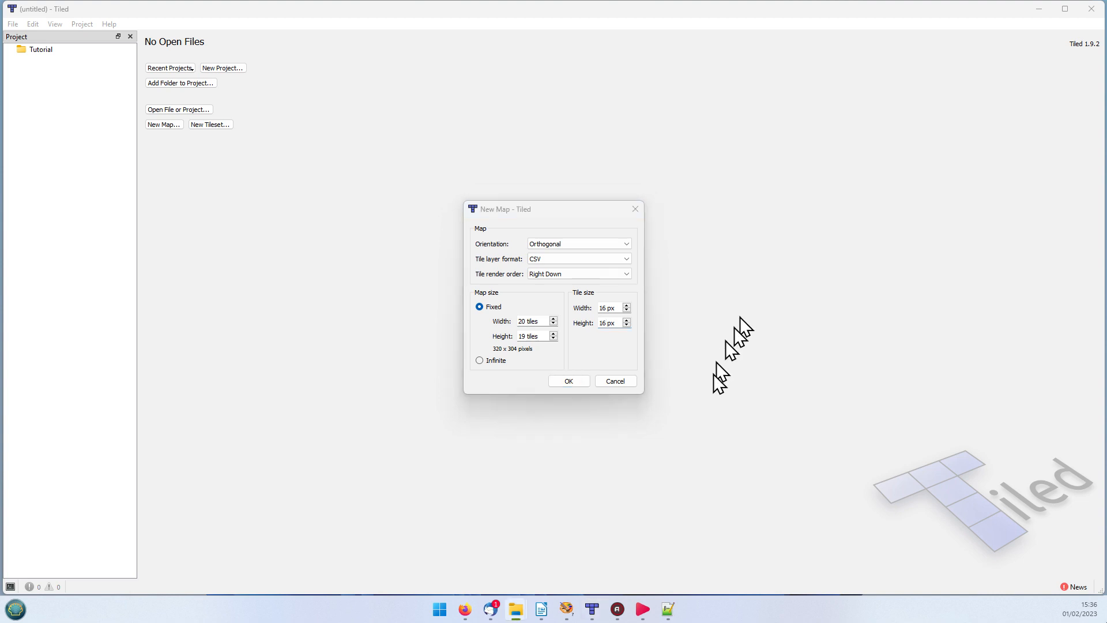
{"action": "left_click", "coordinate": [576, 381]}
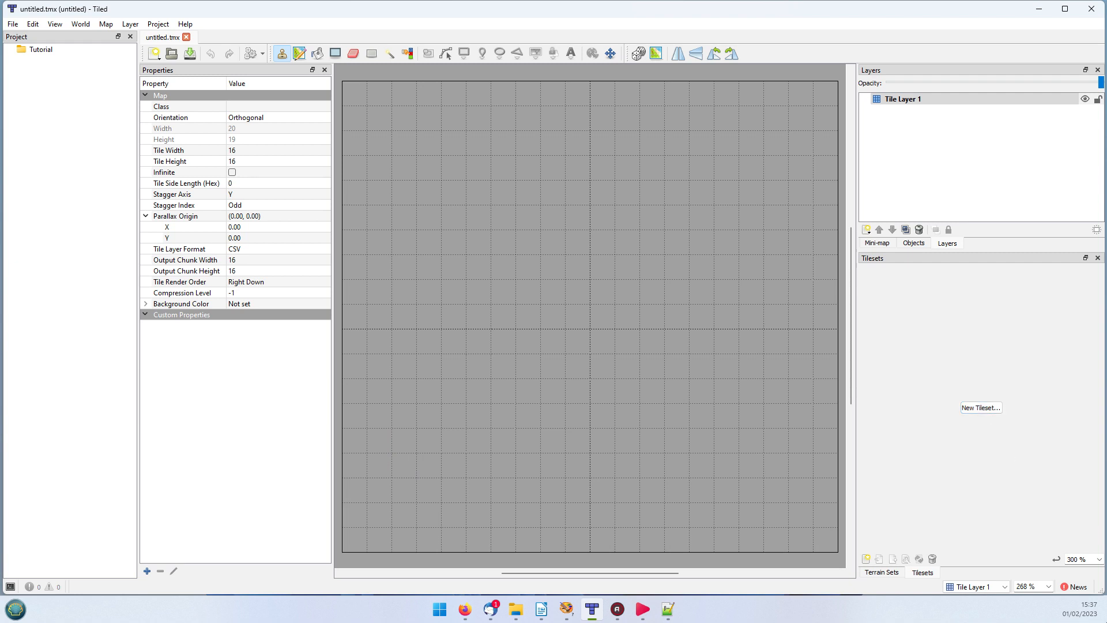
Step: Examine all the tiles in tiles16x16.png in Paint Shop Pro, minimize it, and return to the map in Tiled
{"action": "left_click_drag", "start_coordinate": [1106, 461], "coordinate": [694, 43]}
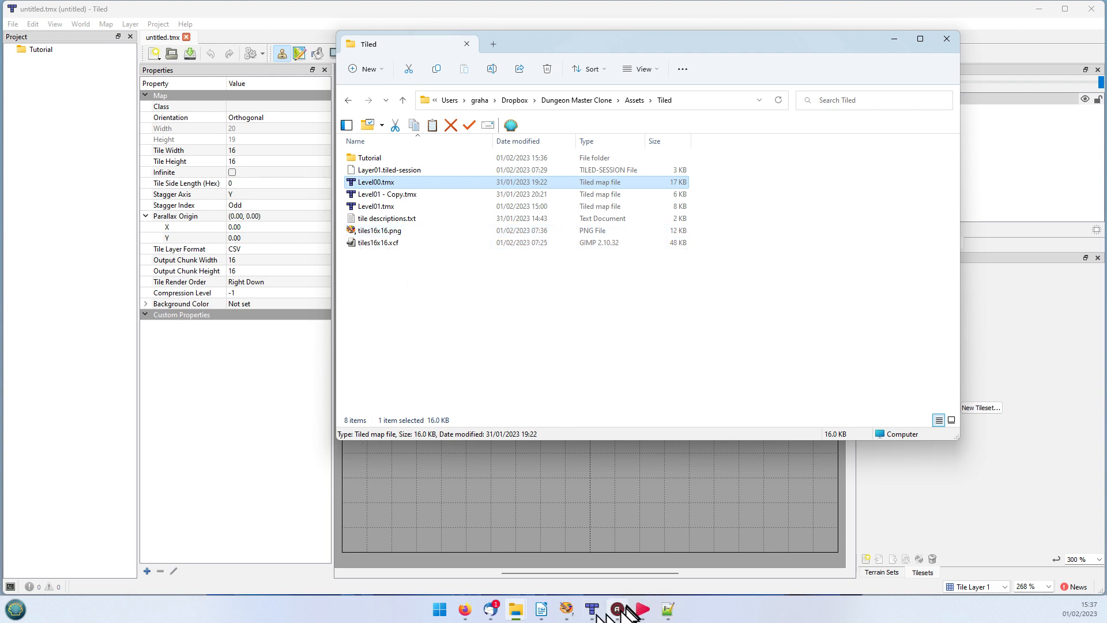
{"action": "left_click", "coordinate": [567, 612]}
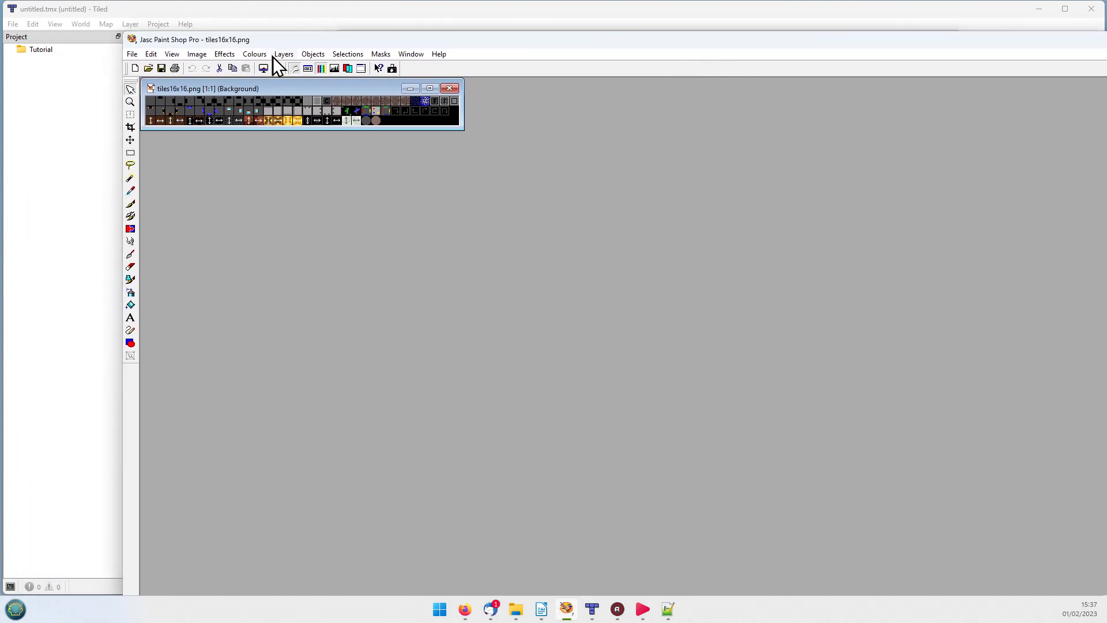
{"action": "scroll", "coordinate": [324, 113], "scroll_direction": "up", "scroll_amount": 4}
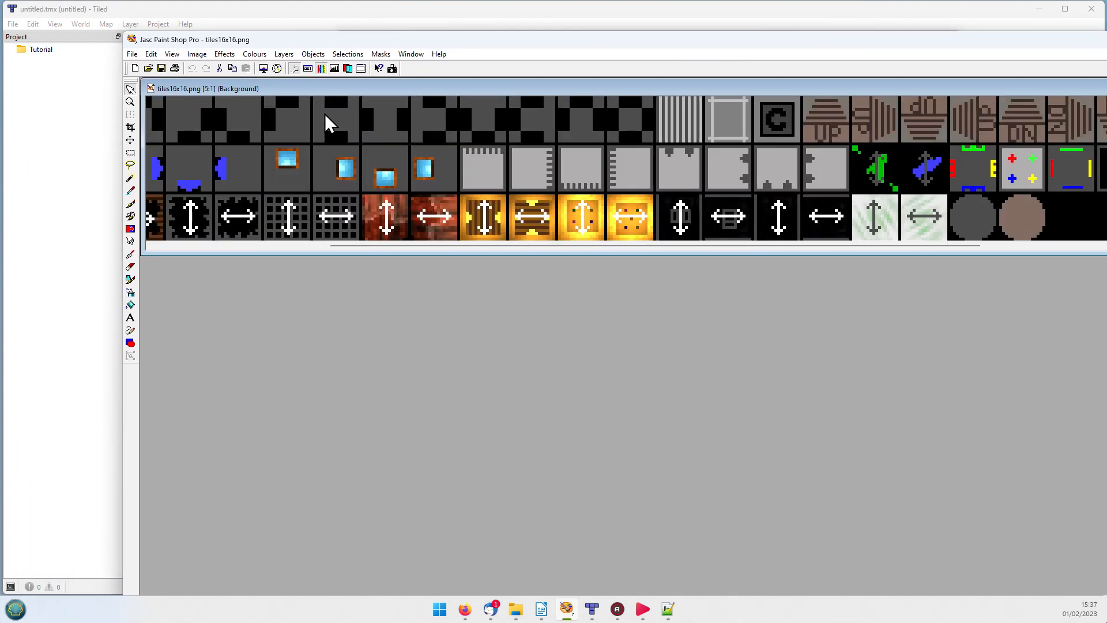
{"action": "scroll", "coordinate": [324, 113], "scroll_direction": "down", "scroll_amount": 1}
{"action": "scroll", "coordinate": [324, 113], "scroll_direction": "up", "scroll_amount": 1}
{"action": "left_click_drag", "start_coordinate": [477, 248], "coordinate": [178, 246]}
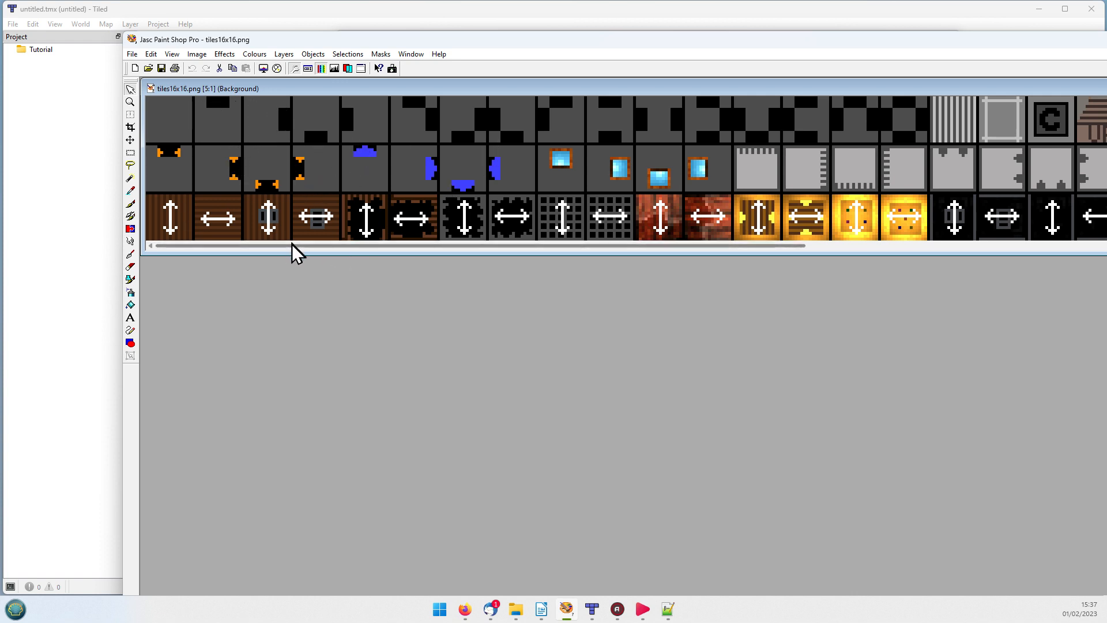
{"action": "left_click_drag", "start_coordinate": [292, 251], "coordinate": [656, 296]}
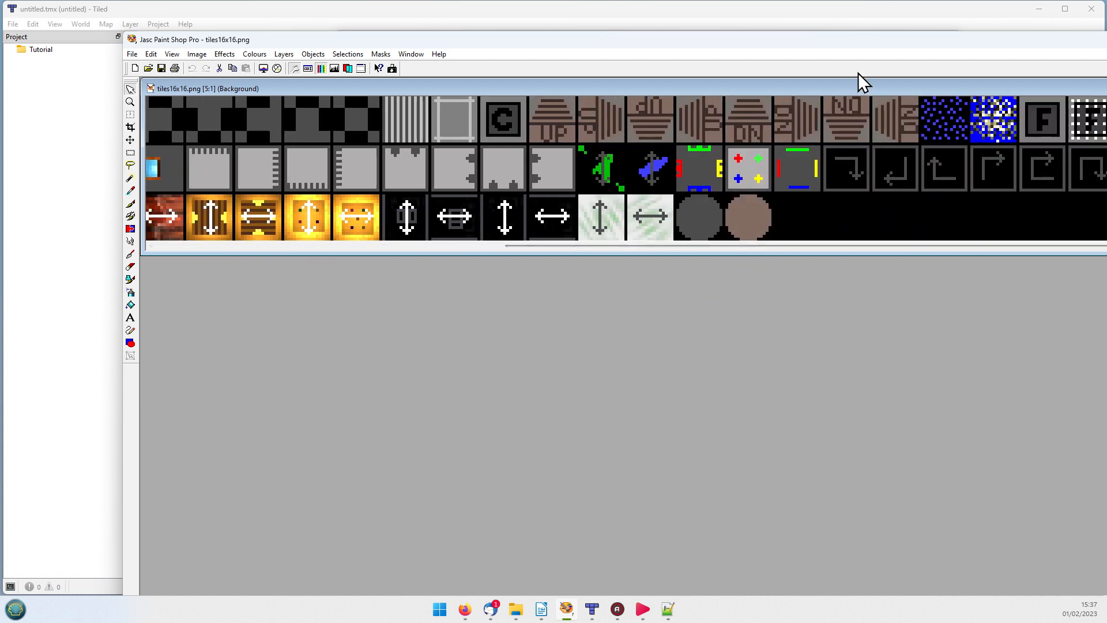
{"action": "left_click_drag", "start_coordinate": [859, 87], "coordinate": [639, 112]}
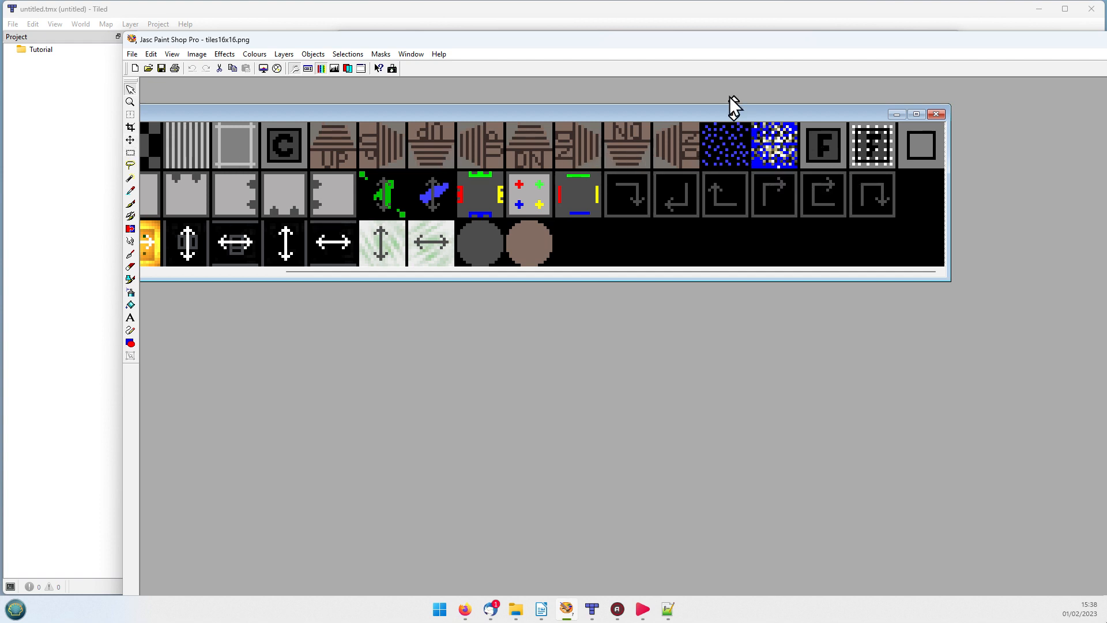
{"action": "left_click_drag", "start_coordinate": [732, 113], "coordinate": [906, 121]}
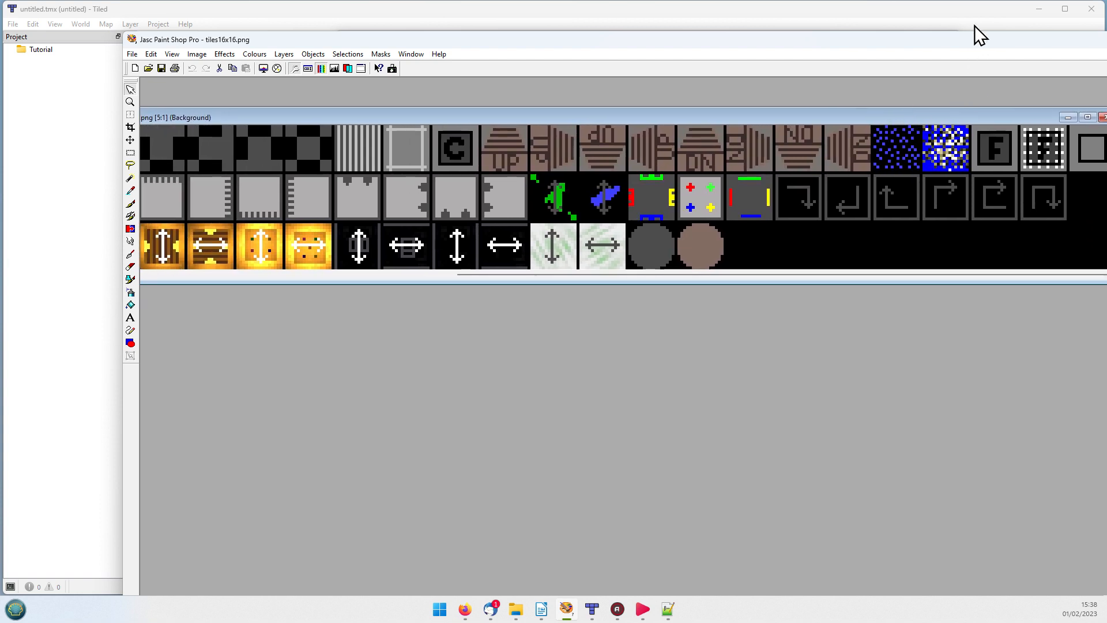
{"action": "left_click_drag", "start_coordinate": [979, 48], "coordinate": [823, 81]}
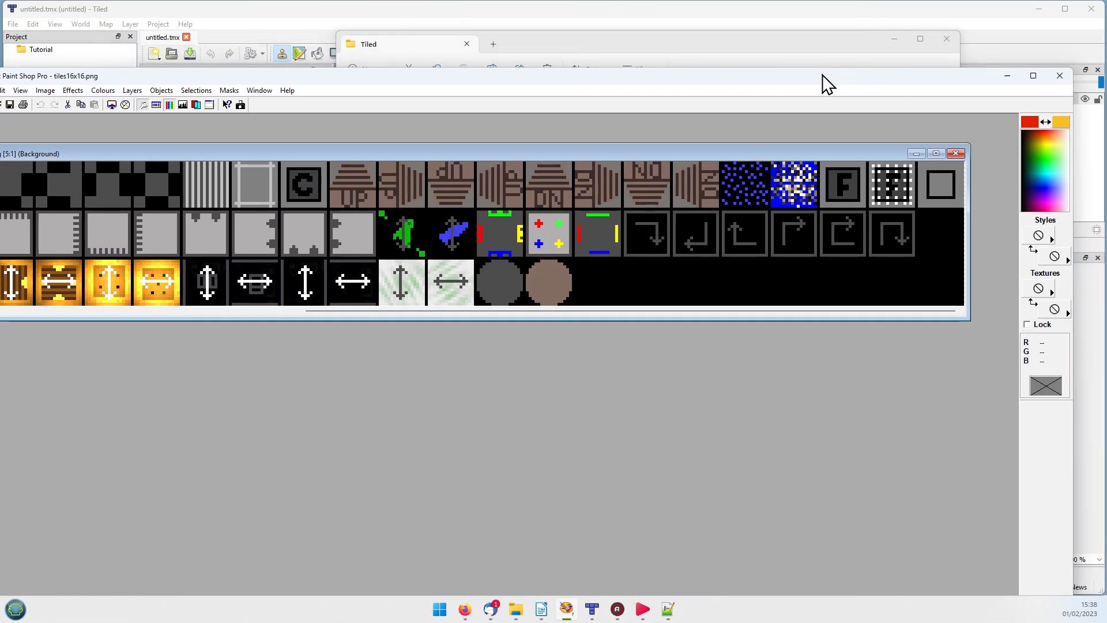
{"action": "left_click", "coordinate": [1006, 83]}
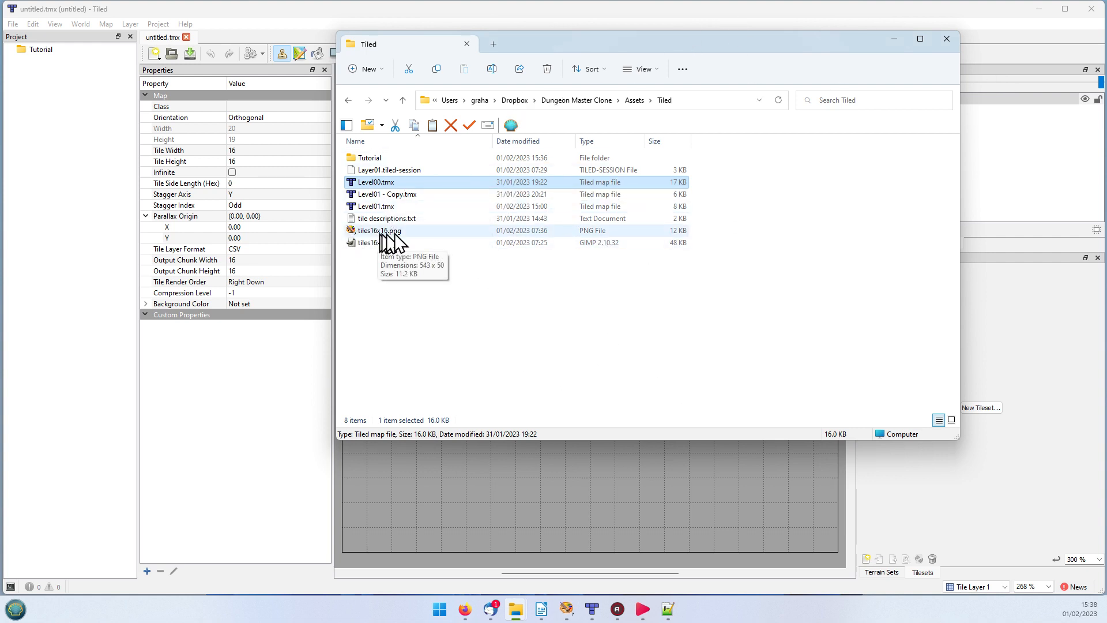
{"action": "left_click", "coordinate": [279, 398]}
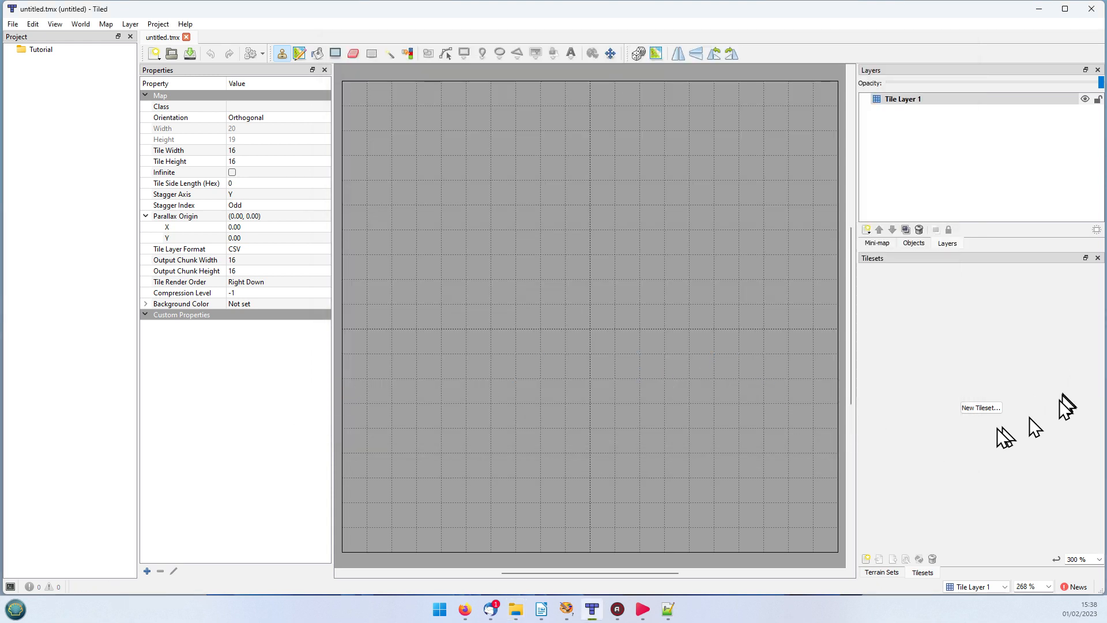
Step: Start a new tileset based on an image and choose tiles16x16.png from the Tiled folder as its source
{"action": "left_click", "coordinate": [973, 408]}
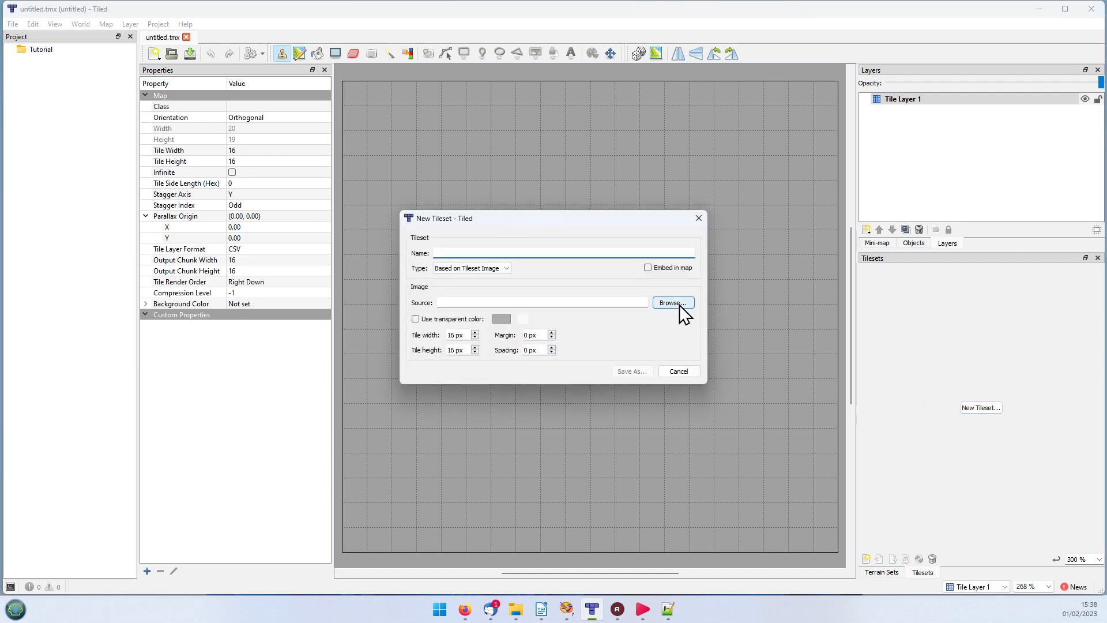
{"action": "left_click", "coordinate": [670, 303]}
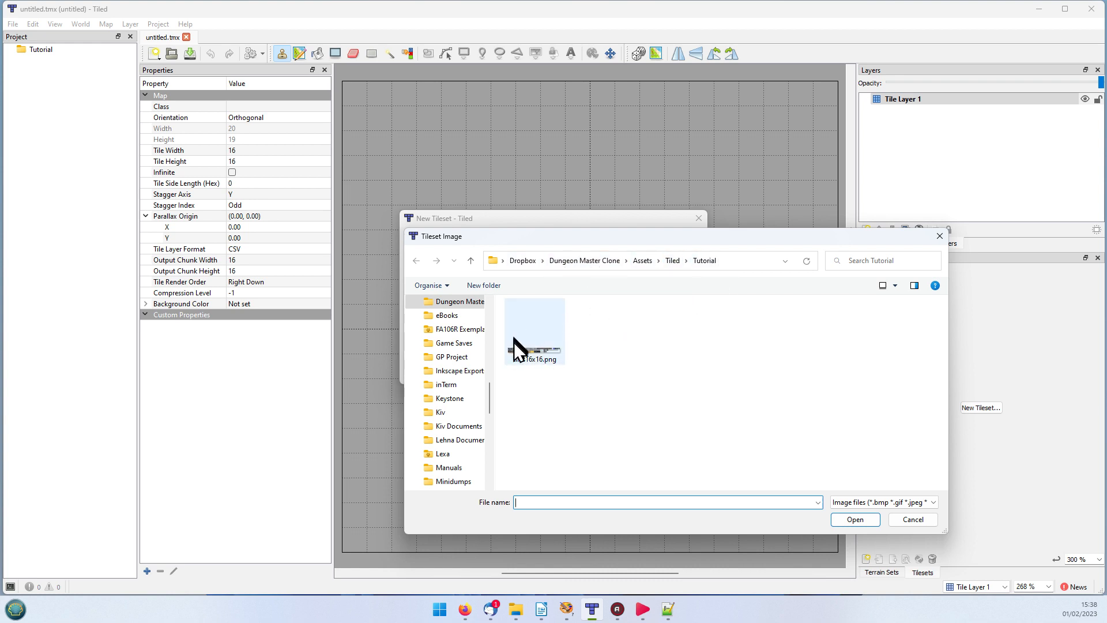
{"action": "left_click", "coordinate": [524, 353]}
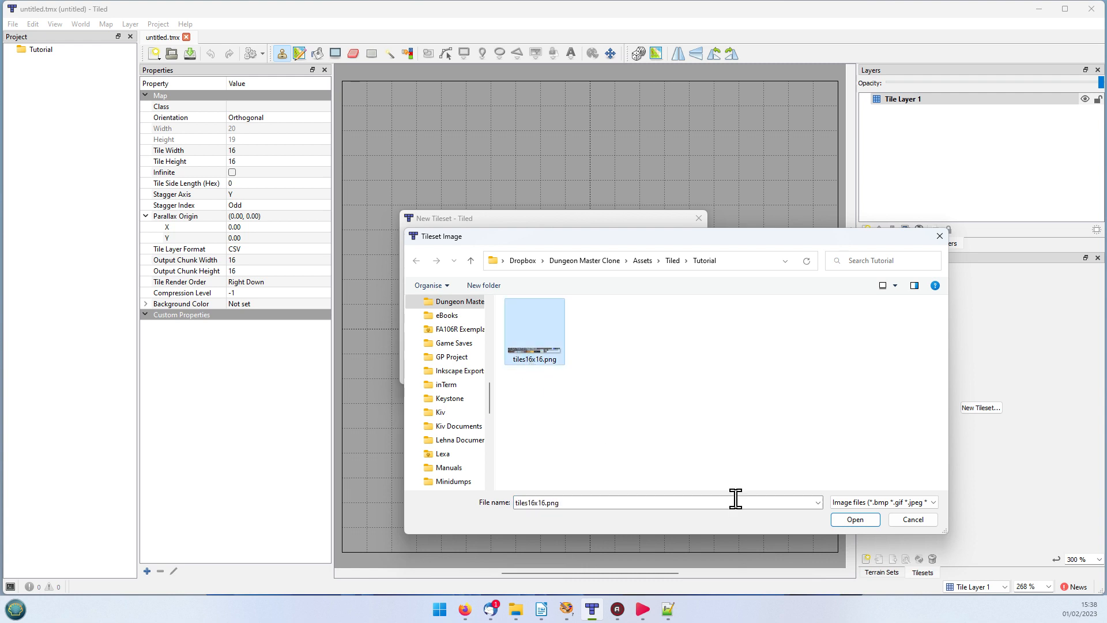
{"action": "left_click", "coordinate": [673, 261]}
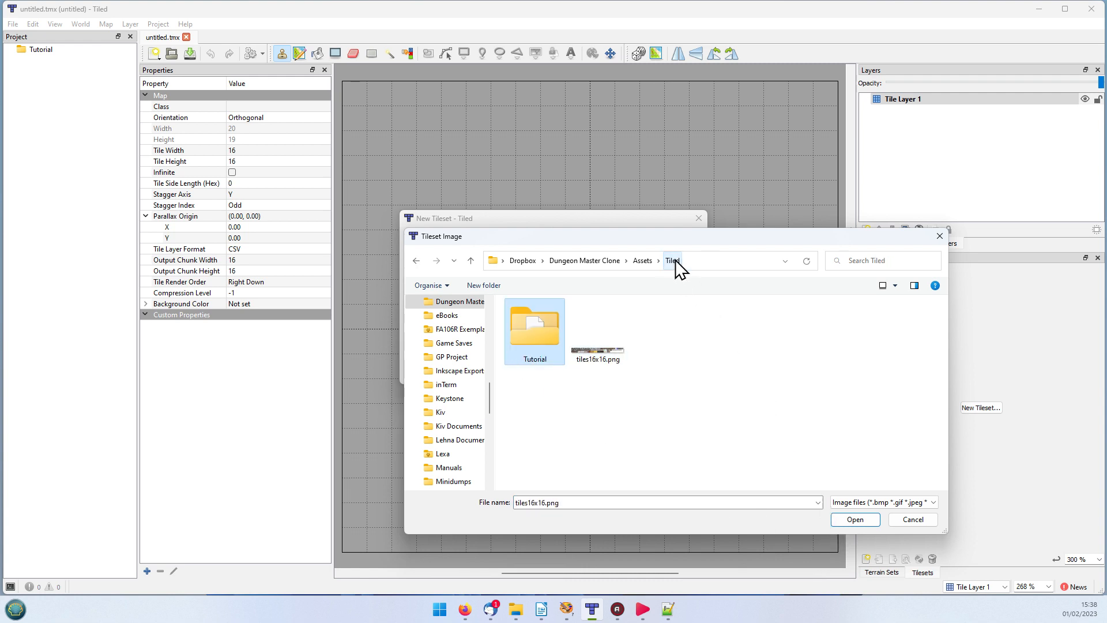
{"action": "left_click", "coordinate": [604, 360]}
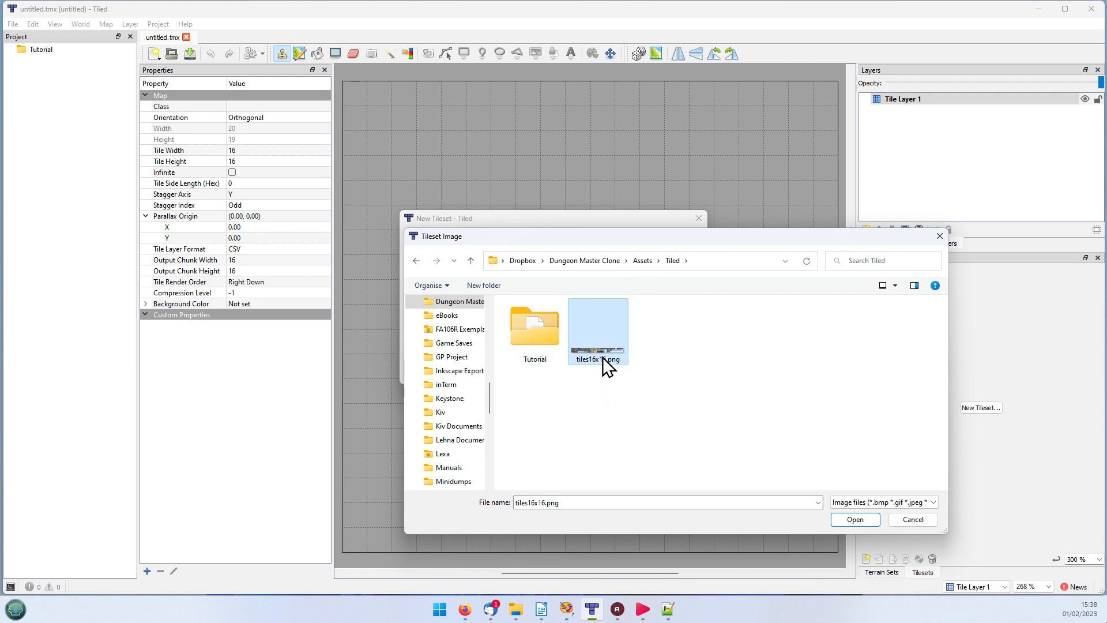
{"action": "left_click", "coordinate": [845, 518]}
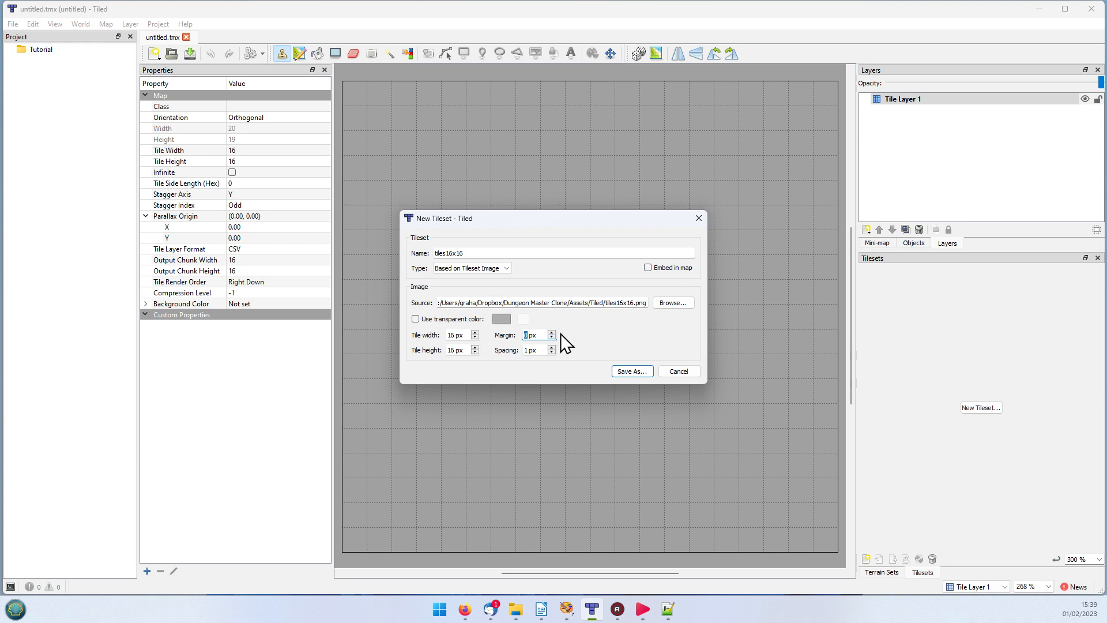
Step: Check the tile borders in Paint Shop Pro, then embed the tileset in the map with 0 px margin and 1 px spacing
{"action": "left_click", "coordinate": [570, 608]}
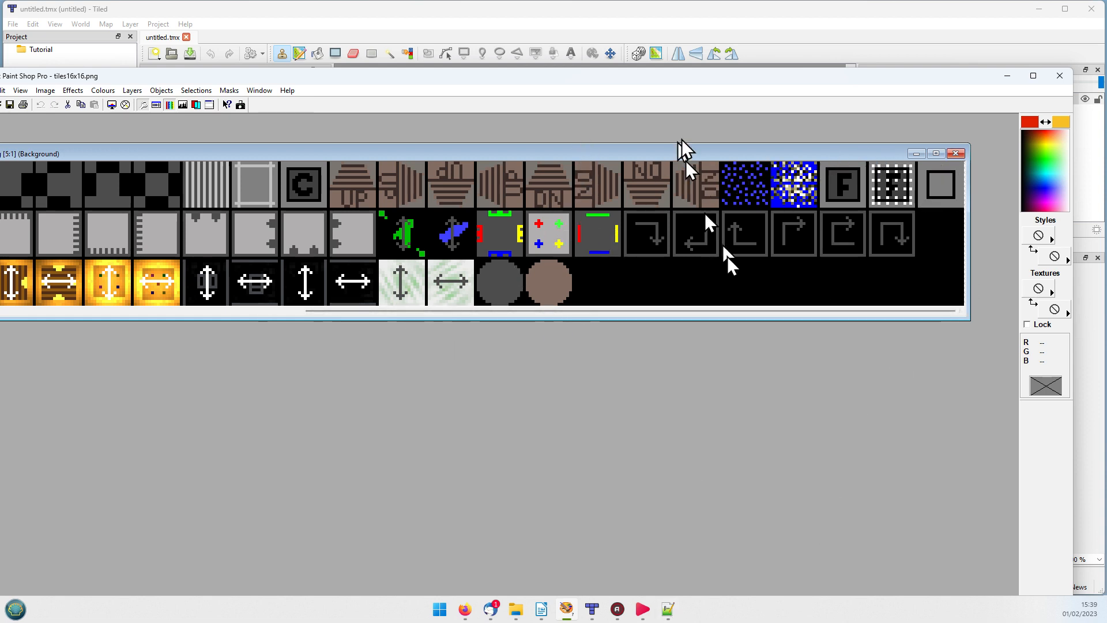
{"action": "left_click", "coordinate": [1009, 76]}
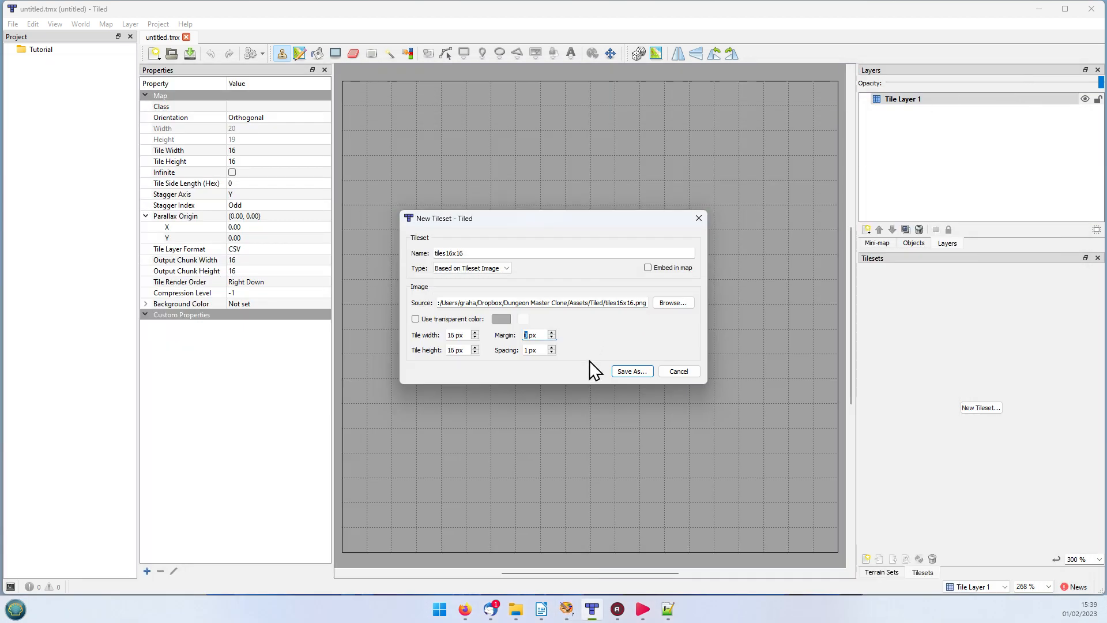
{"action": "double_click", "coordinate": [528, 335]}
{"action": "double_click", "coordinate": [528, 334]}
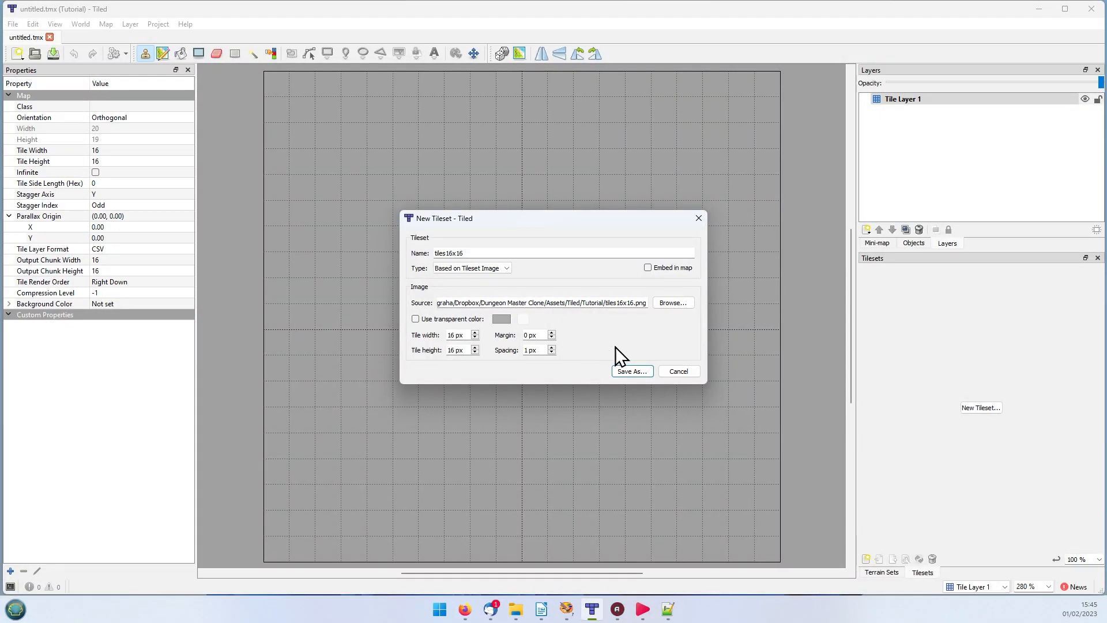
{"action": "left_click", "coordinate": [648, 268]}
{"action": "left_click", "coordinate": [625, 371]}
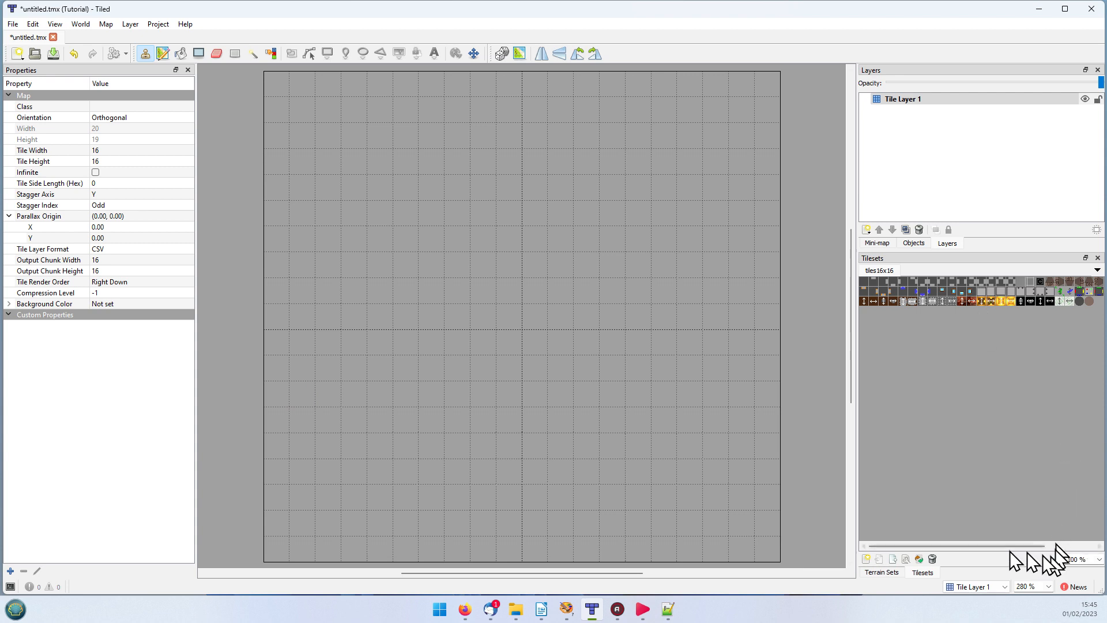
Step: Enlarge the tileset view to 300 % and select the plain dark wall tile at the start of its first row
{"action": "left_click", "coordinate": [1098, 560]}
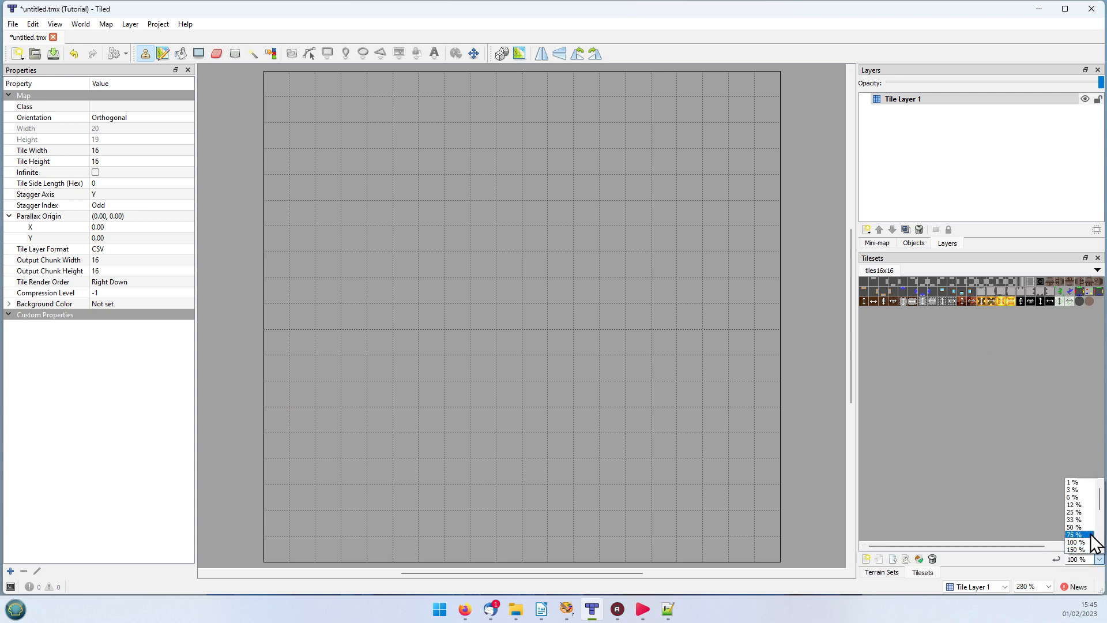
{"action": "scroll", "coordinate": [1089, 533], "scroll_direction": "down", "scroll_amount": 4}
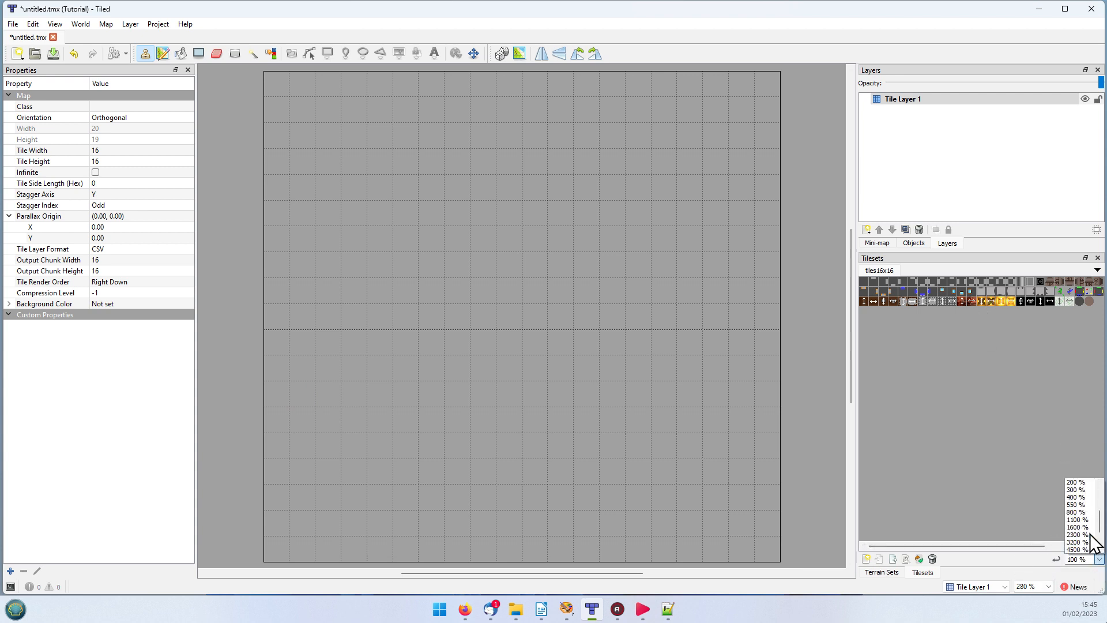
{"action": "left_click", "coordinate": [1086, 489]}
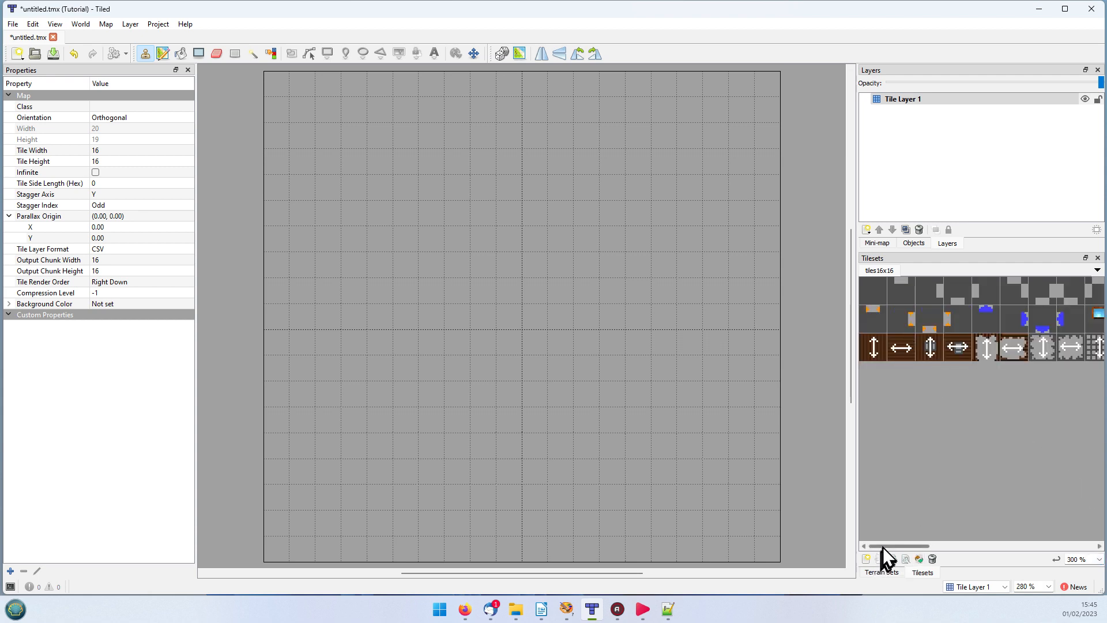
{"action": "left_click_drag", "start_coordinate": [883, 546], "coordinate": [857, 554]}
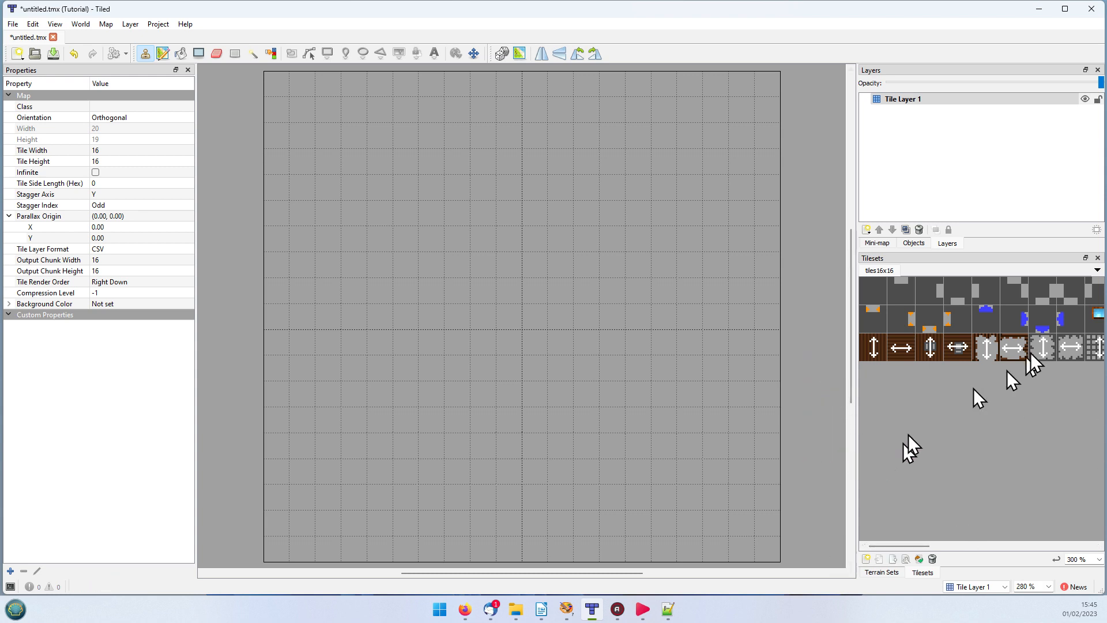
{"action": "left_click", "coordinate": [872, 300]}
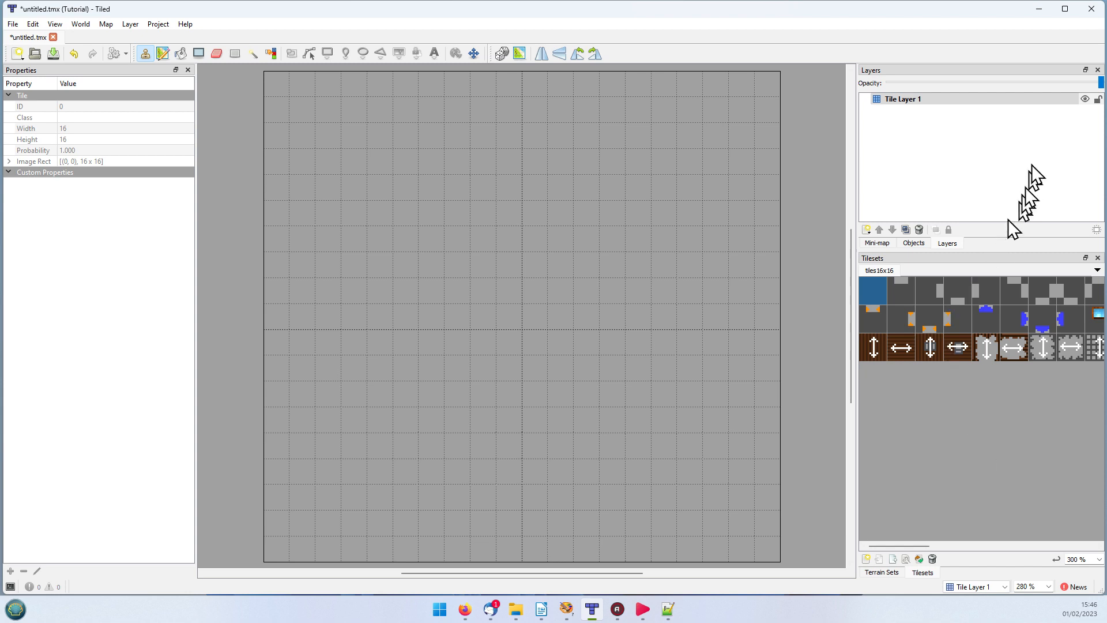
Step: Rename the map's only tile layer as Walls
{"action": "double_click", "coordinate": [921, 105]}
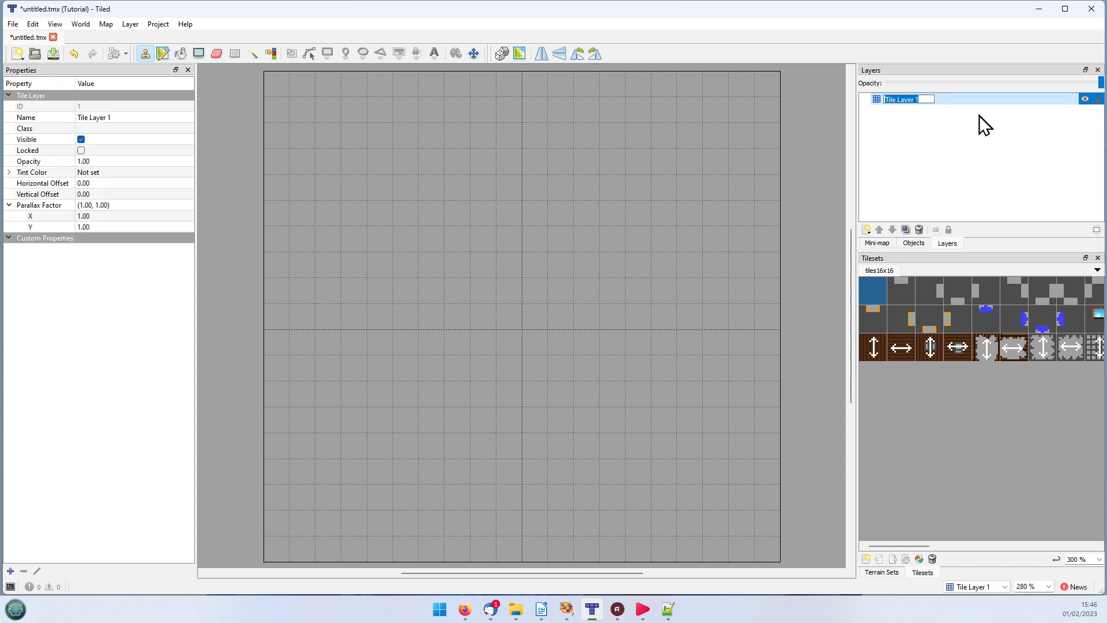
{"action": "key", "text": "BackSpace"}
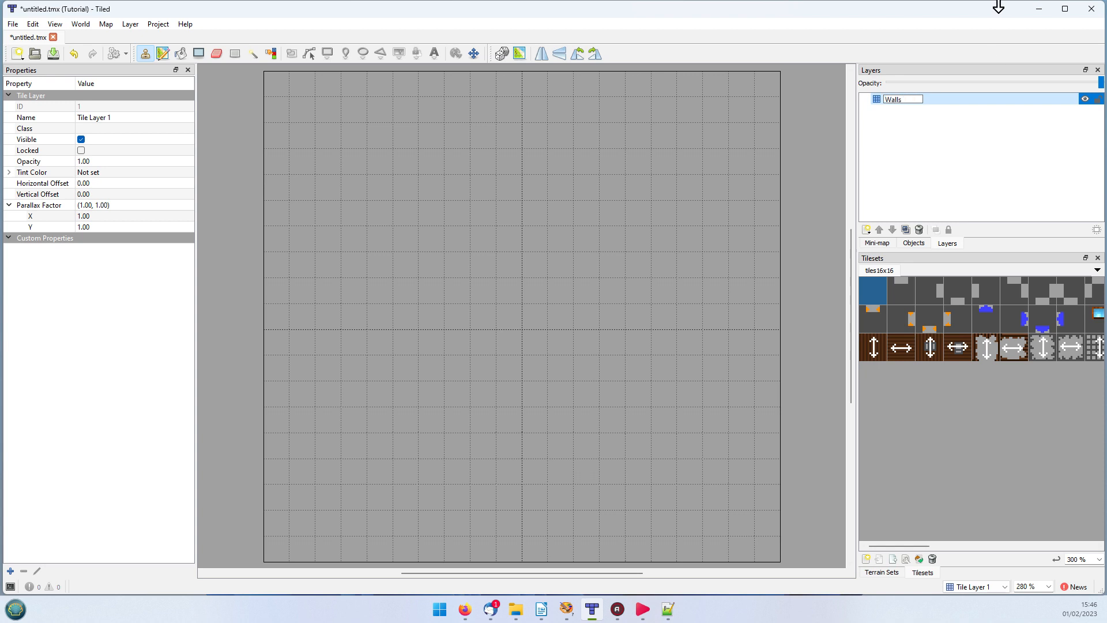
{"action": "key", "text": "Return"}
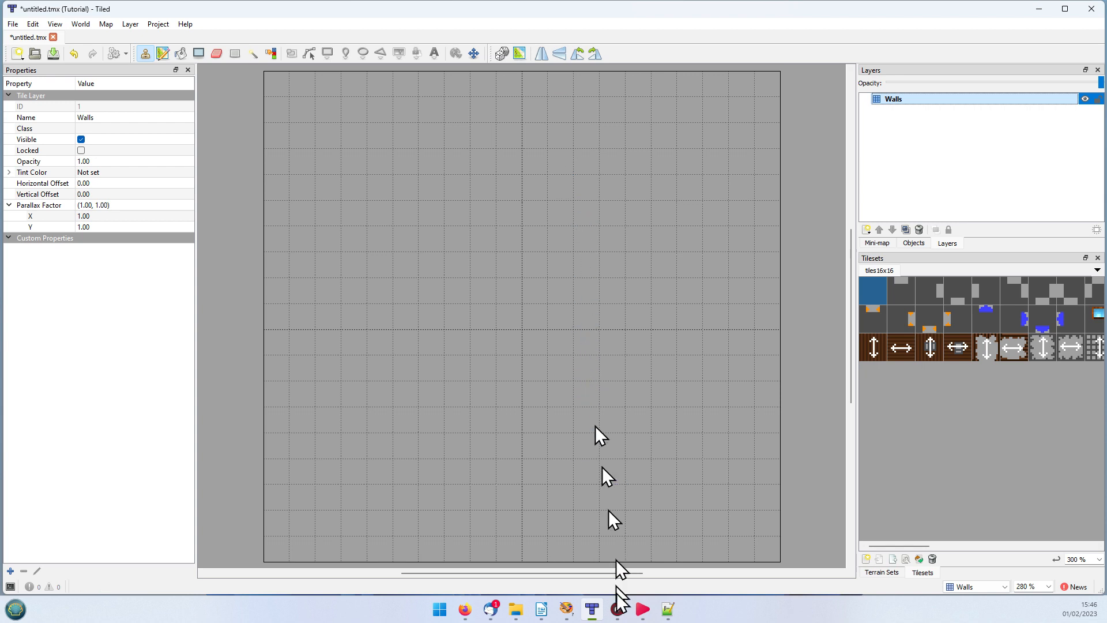
Step: Look over the tiles in Paint Shop Pro and consult the Dungeon Master Level 00 map in the browser for the wall layout
{"action": "mouse_move", "coordinate": [568, 612]}
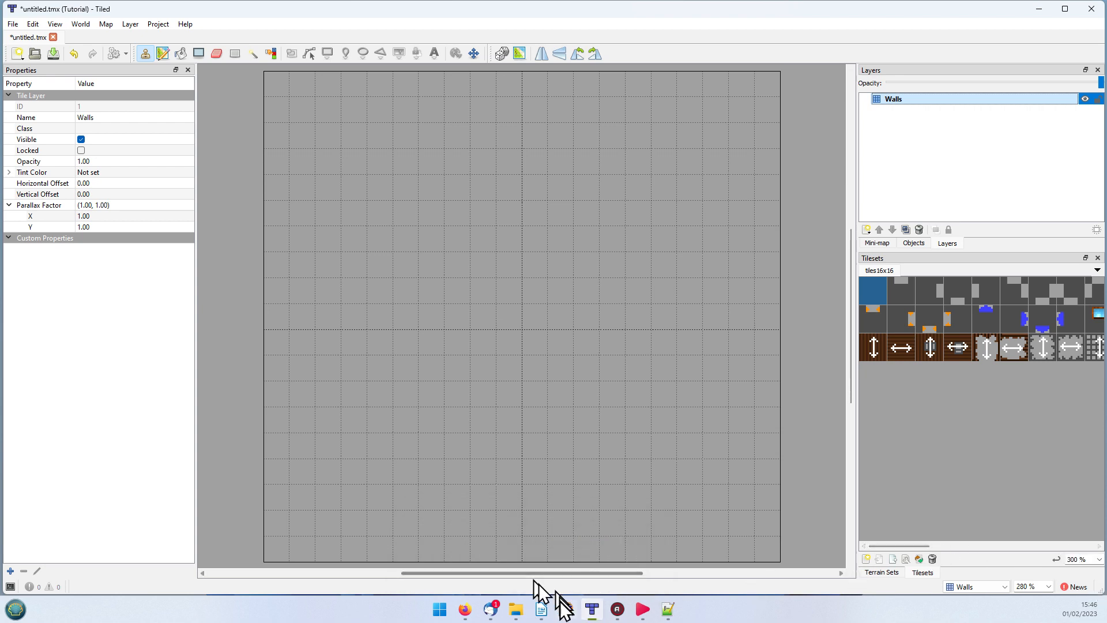
{"action": "left_click", "coordinate": [566, 610]}
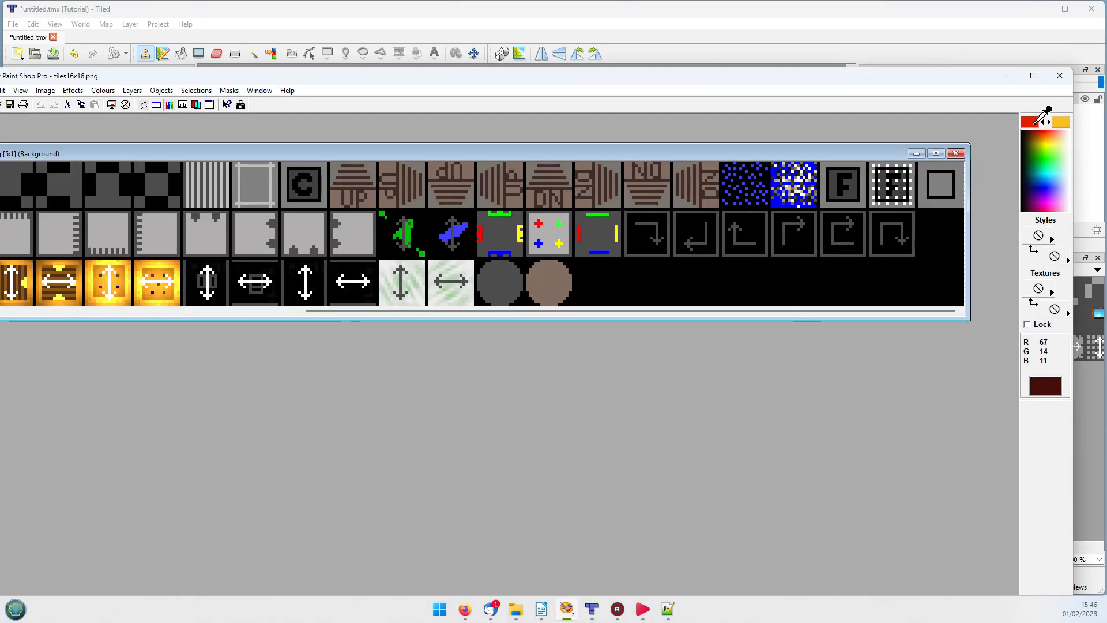
{"action": "left_click", "coordinate": [1009, 78]}
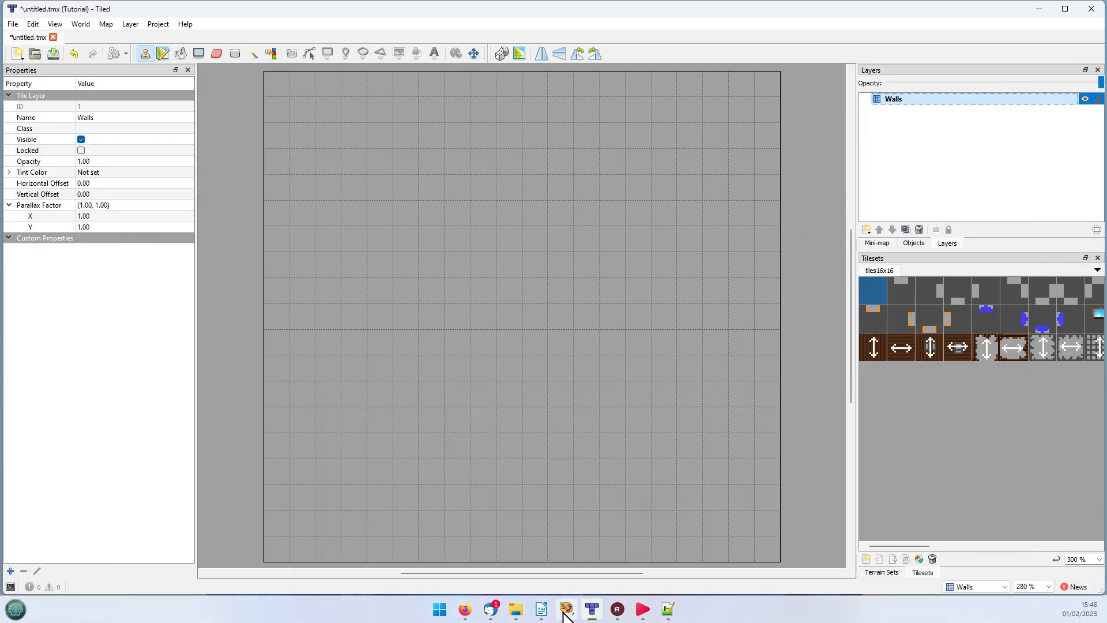
{"action": "left_click", "coordinate": [465, 613]}
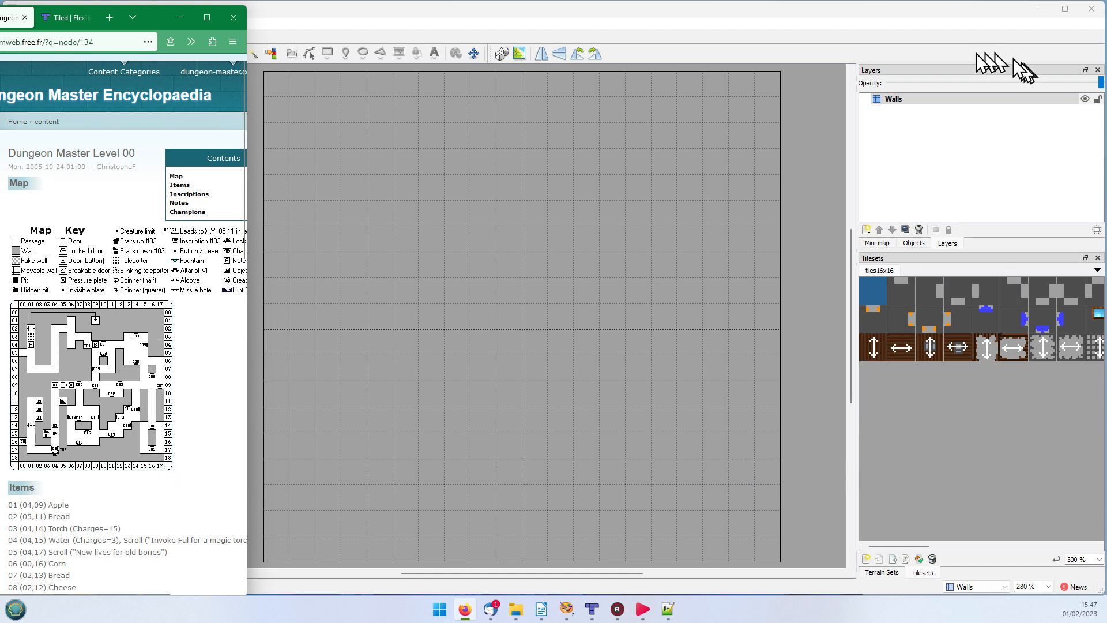
{"action": "left_click", "coordinate": [905, 103]}
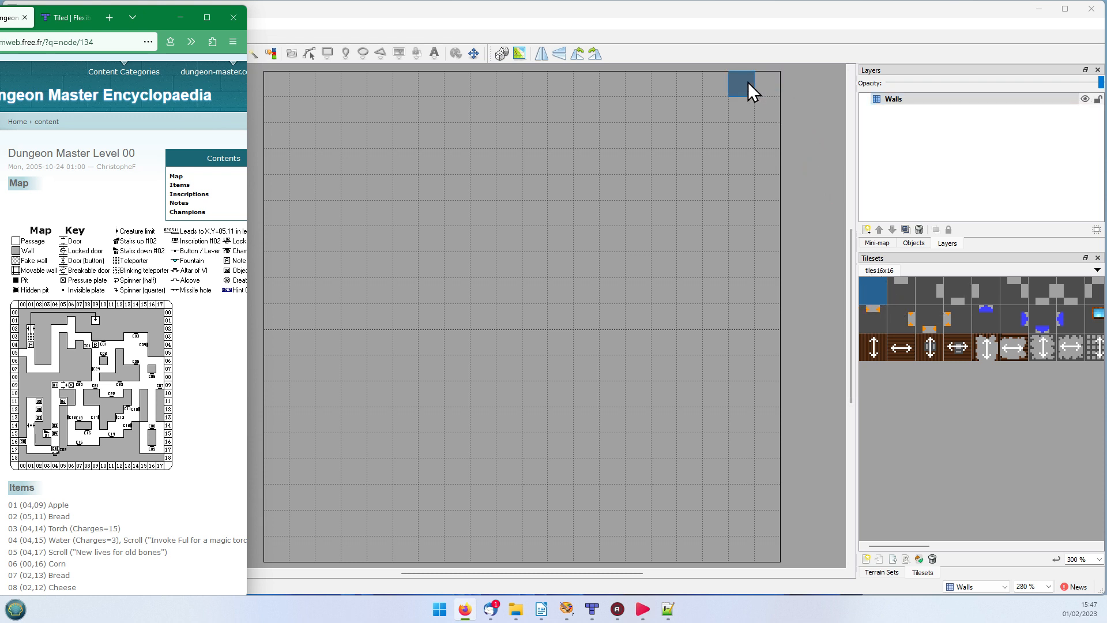
Step: Paint a one-tile-wide border of plain dark wall tiles around all four edges of the Walls layer and pick the Eraser
{"action": "left_click", "coordinate": [766, 88]}
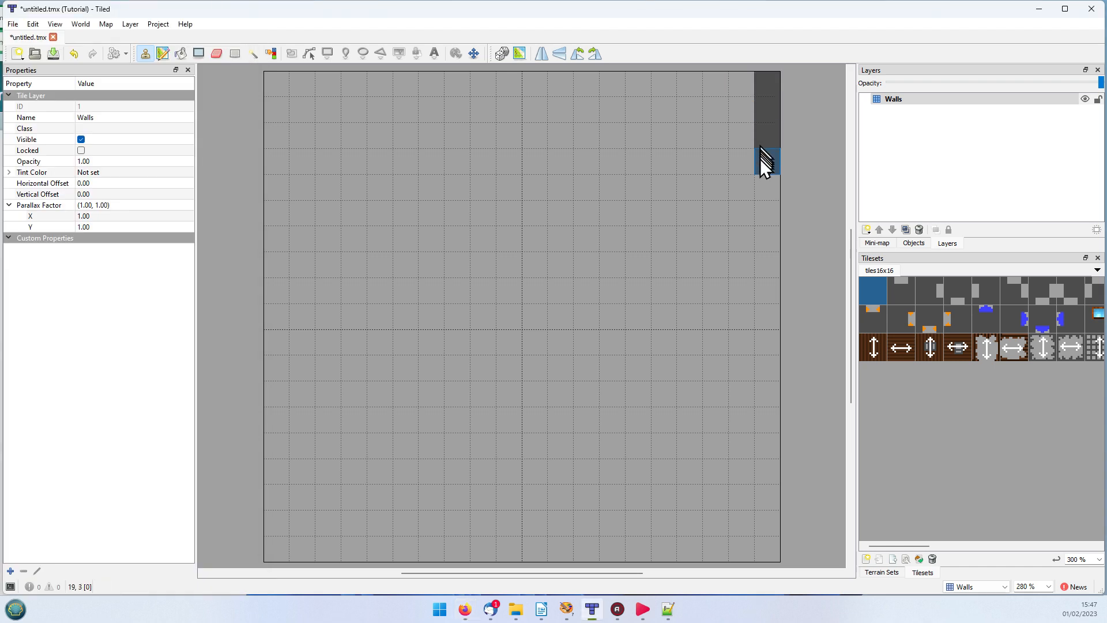
{"action": "left_click_drag", "start_coordinate": [777, 285], "coordinate": [768, 428]}
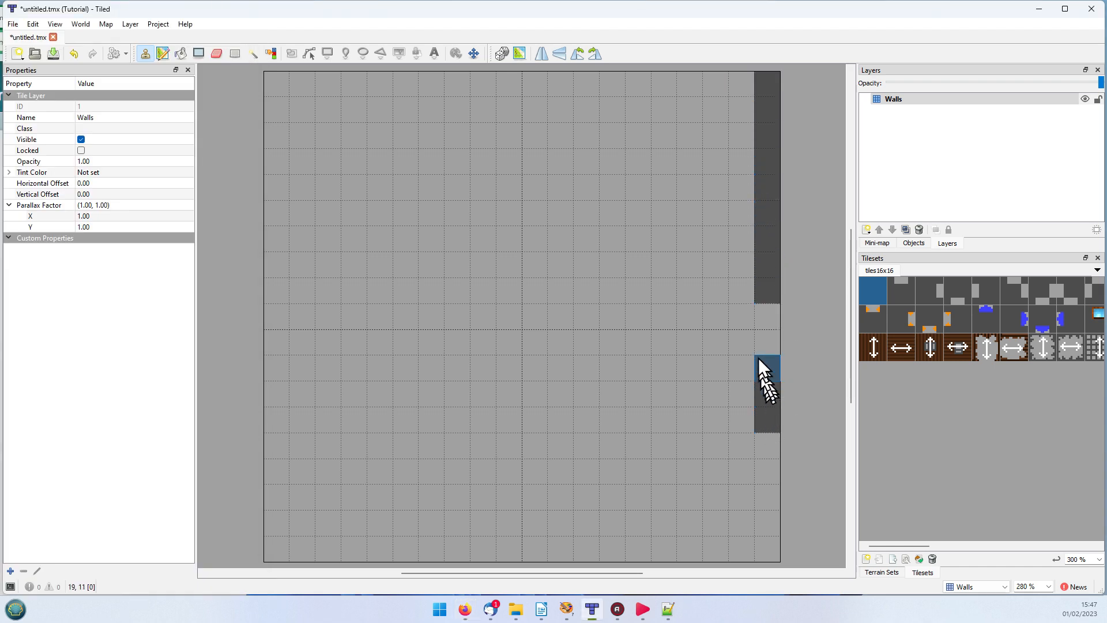
{"action": "left_click_drag", "start_coordinate": [758, 357], "coordinate": [763, 278]}
{"action": "left_click", "coordinate": [775, 375]}
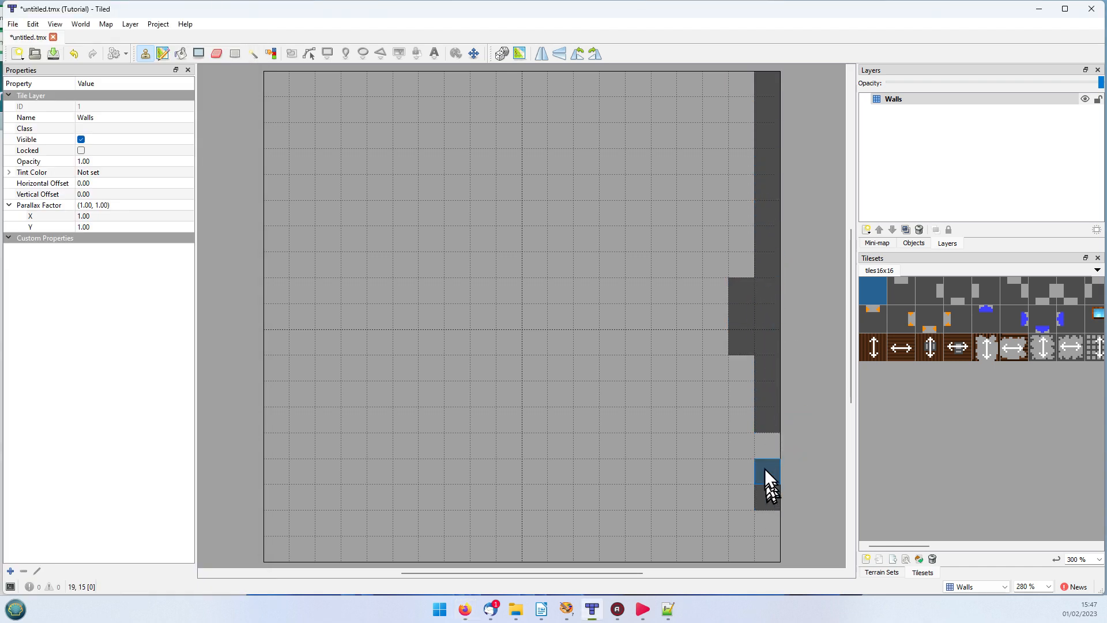
{"action": "left_click_drag", "start_coordinate": [776, 461], "coordinate": [771, 554]}
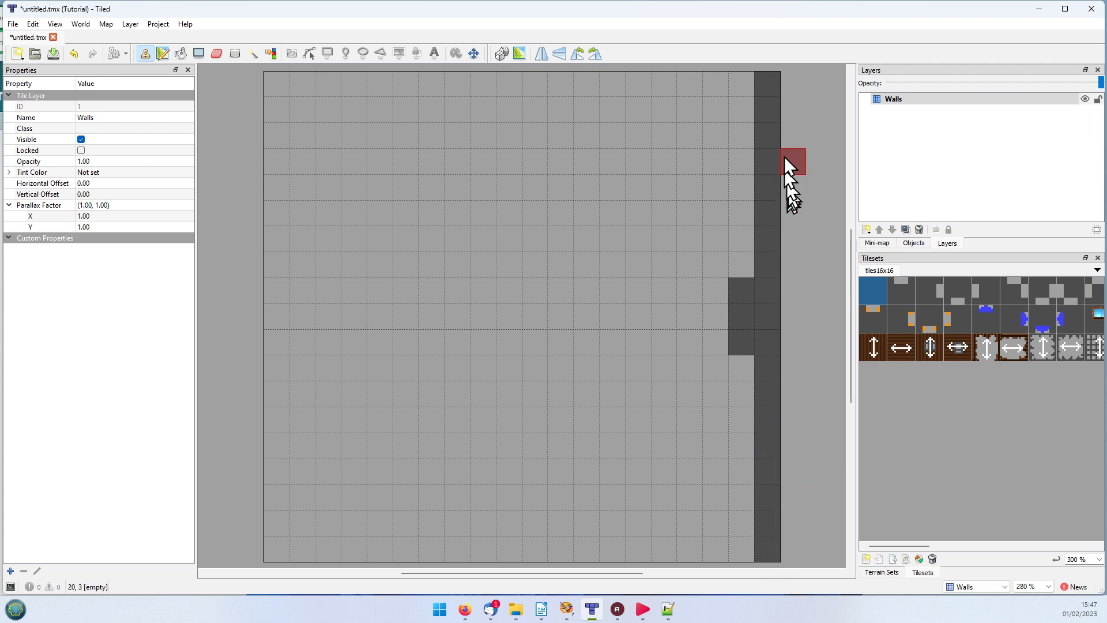
{"action": "mouse_move", "coordinate": [730, 78]}
{"action": "left_mouse_down"}
{"action": "mouse_move", "coordinate": [254, 81]}
{"action": "mouse_move", "coordinate": [510, 87]}
{"action": "mouse_move", "coordinate": [249, 111]}
{"action": "mouse_move", "coordinate": [279, 88]}
{"action": "mouse_move", "coordinate": [271, 217]}
{"action": "left_mouse_up"}
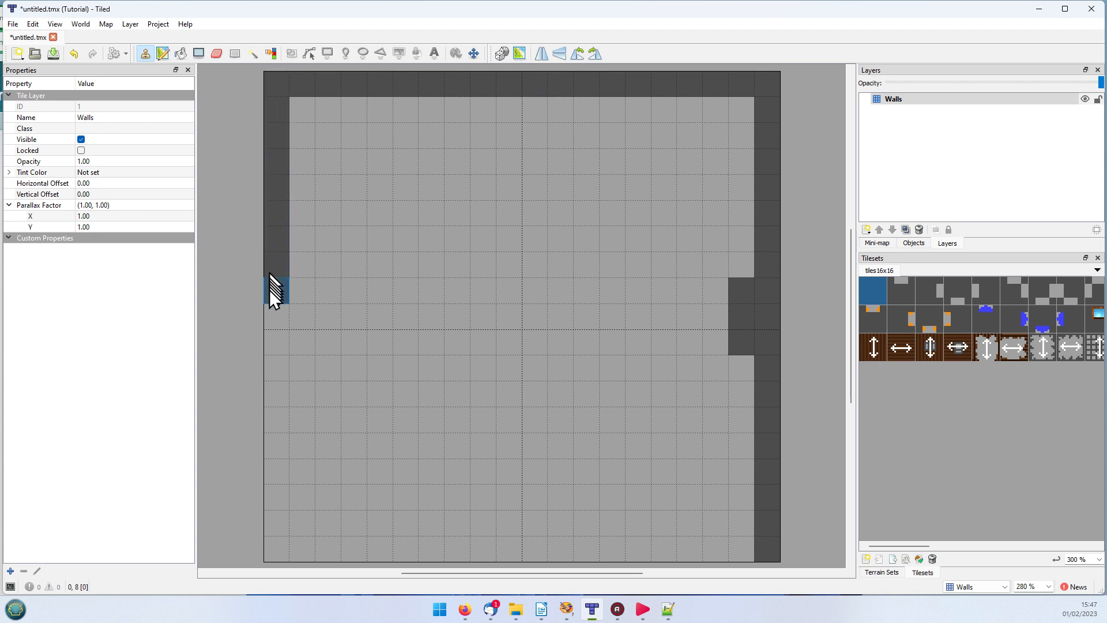
{"action": "mouse_move", "coordinate": [269, 289]}
{"action": "left_mouse_down"}
{"action": "mouse_move", "coordinate": [260, 420]}
{"action": "mouse_move", "coordinate": [277, 412]}
{"action": "mouse_move", "coordinate": [292, 500]}
{"action": "left_mouse_up"}
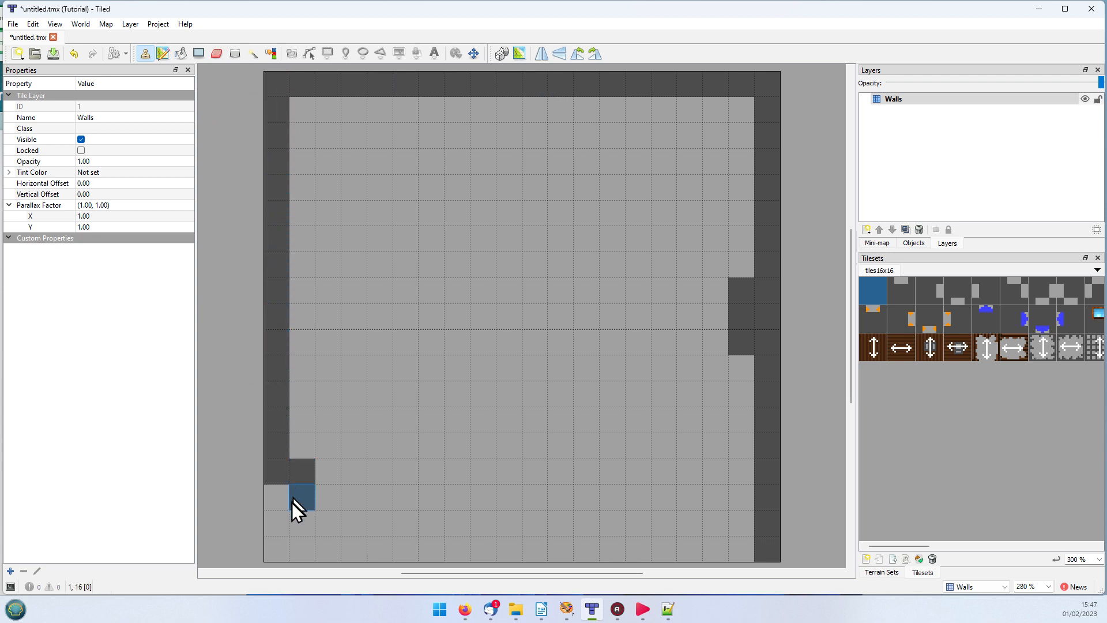
{"action": "mouse_move", "coordinate": [279, 547]}
{"action": "left_mouse_down"}
{"action": "mouse_move", "coordinate": [453, 574]}
{"action": "mouse_move", "coordinate": [409, 559]}
{"action": "mouse_move", "coordinate": [521, 571]}
{"action": "mouse_move", "coordinate": [596, 557]}
{"action": "mouse_move", "coordinate": [502, 556]}
{"action": "mouse_move", "coordinate": [715, 563]}
{"action": "mouse_move", "coordinate": [796, 536]}
{"action": "left_mouse_up"}
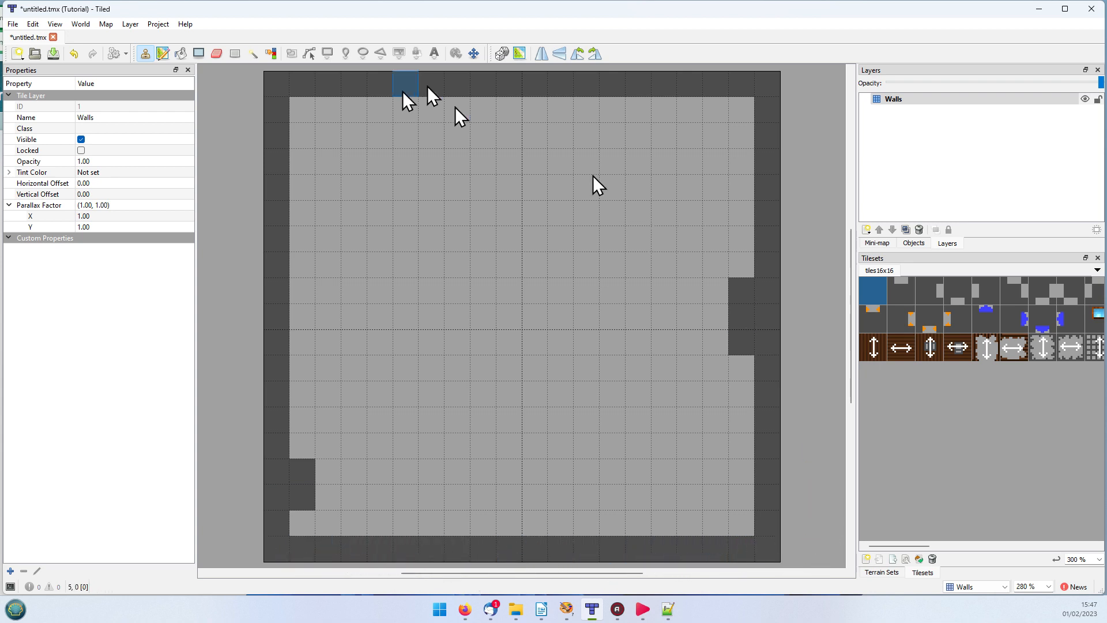
{"action": "left_click", "coordinate": [219, 53]}
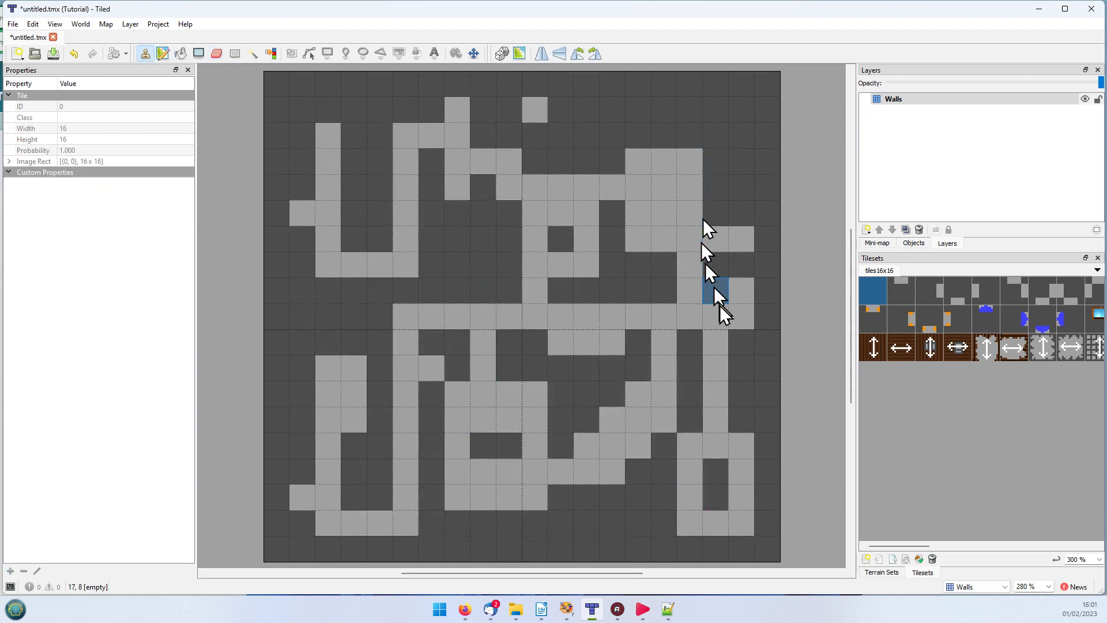
Step: Following the Level 00 map in the browser, place the orange-marked alcove wall tile (ID 32) at column 5, row 18
{"action": "mouse_move", "coordinate": [510, 615]}
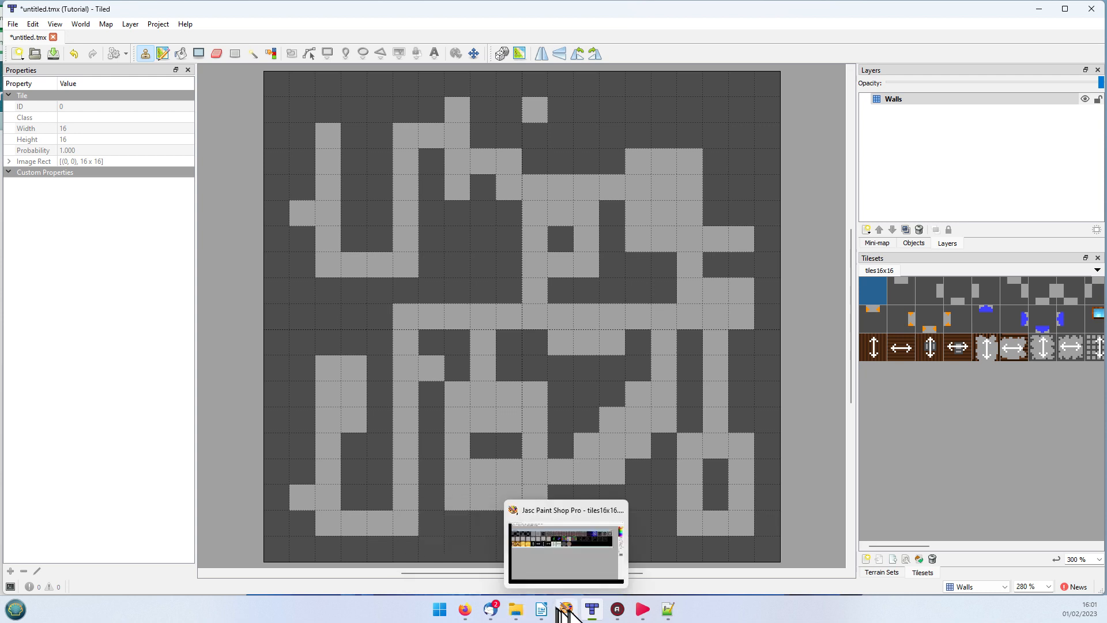
{"action": "left_click", "coordinate": [461, 615]}
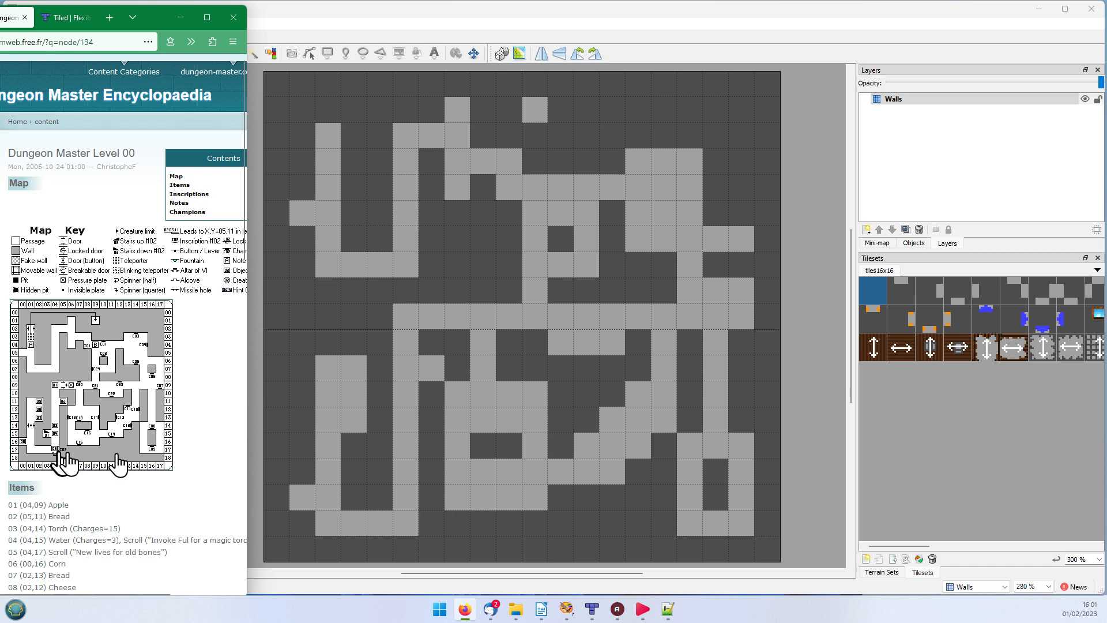
{"action": "left_click", "coordinate": [873, 317]}
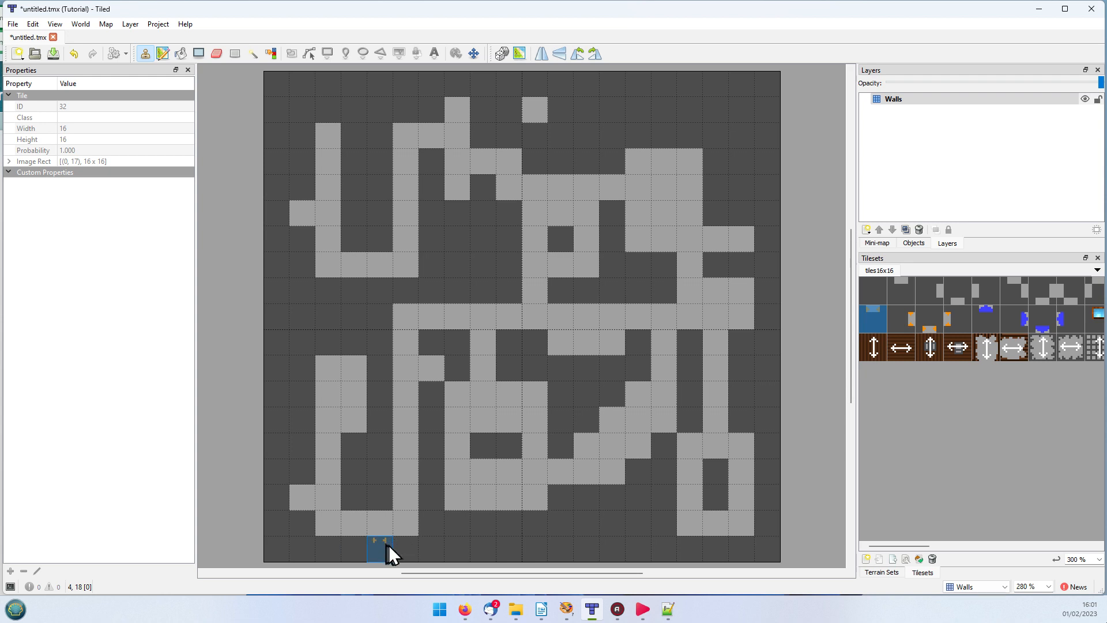
{"action": "left_click", "coordinate": [403, 551]}
{"action": "left_click_drag", "start_coordinate": [885, 548], "coordinate": [900, 549]}
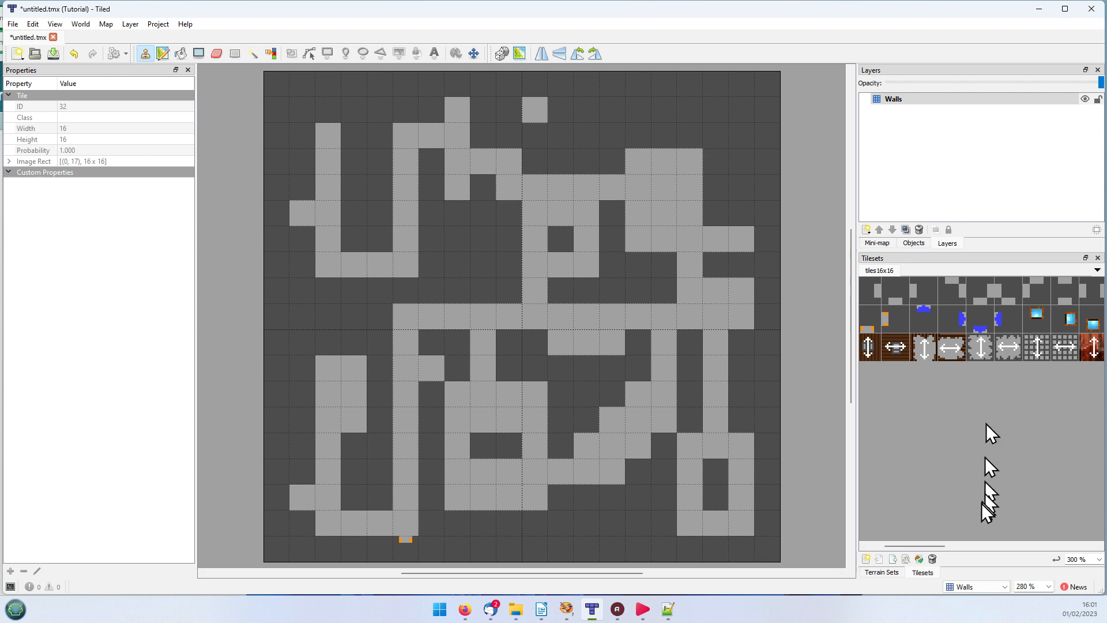
{"action": "left_click_drag", "start_coordinate": [935, 548], "coordinate": [1006, 540]}
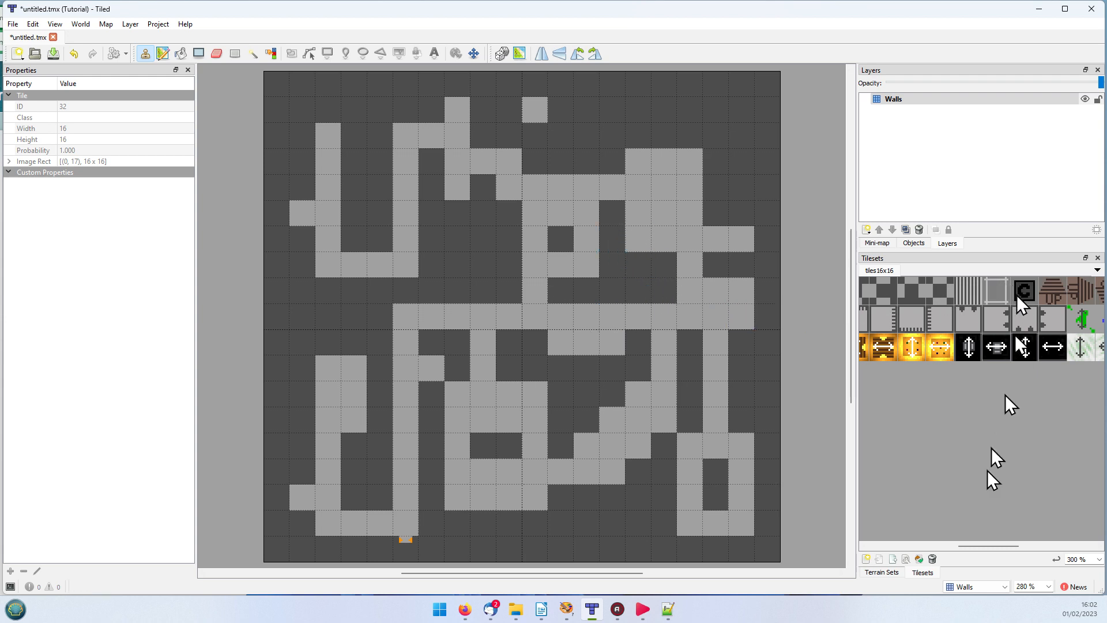
{"action": "left_click_drag", "start_coordinate": [966, 548], "coordinate": [828, 547]}
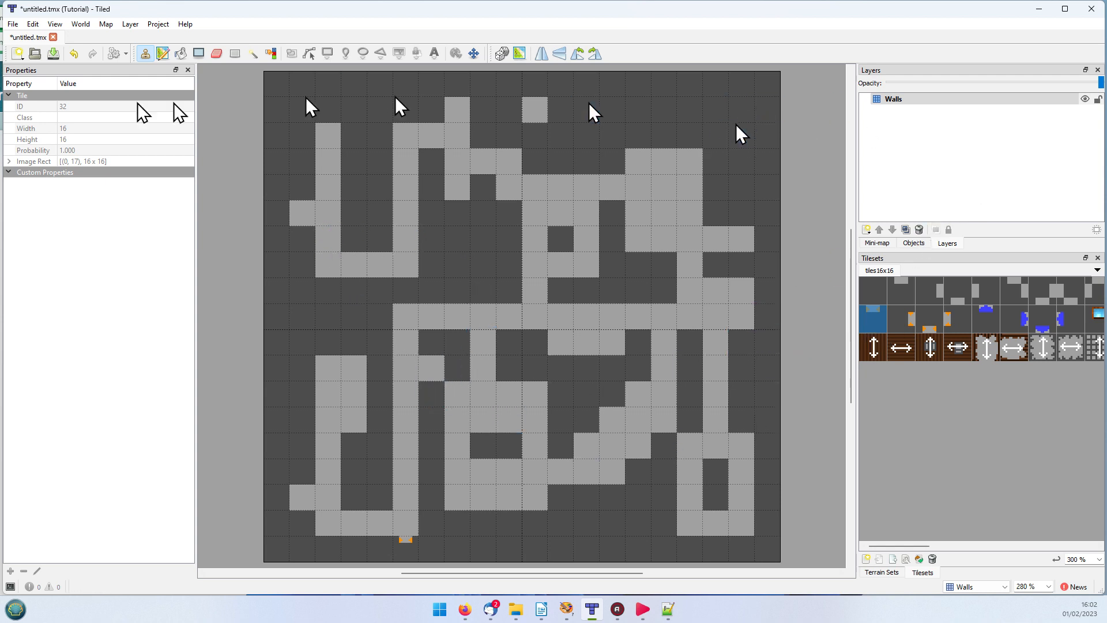
Step: Save the map in the Tutorial folder as Level00.tmx
{"action": "left_click", "coordinate": [13, 23]}
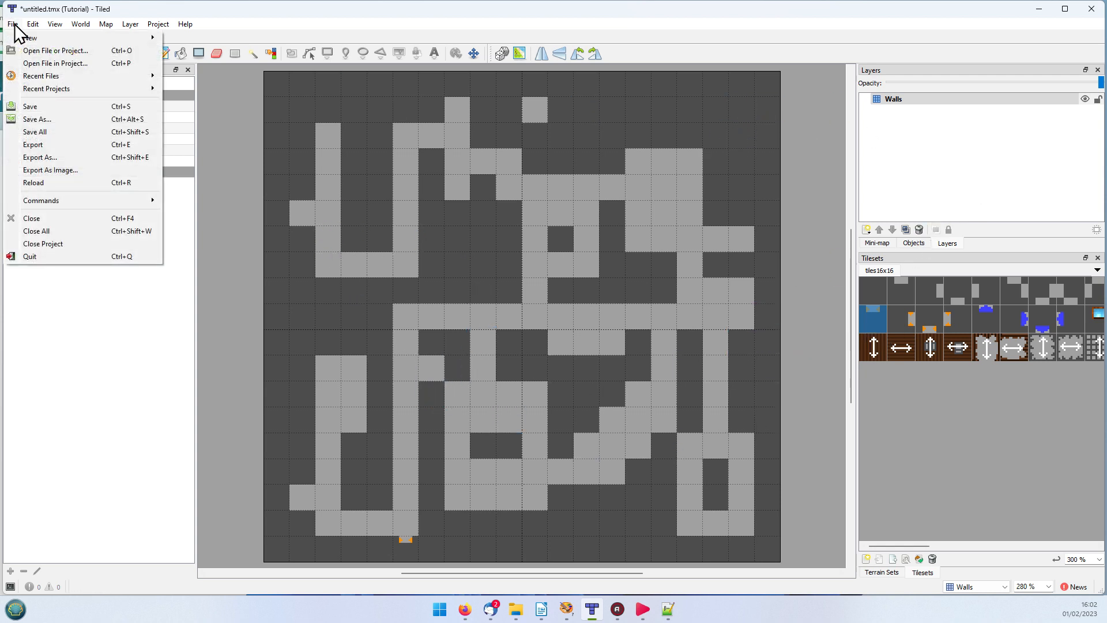
{"action": "left_click", "coordinate": [25, 103]}
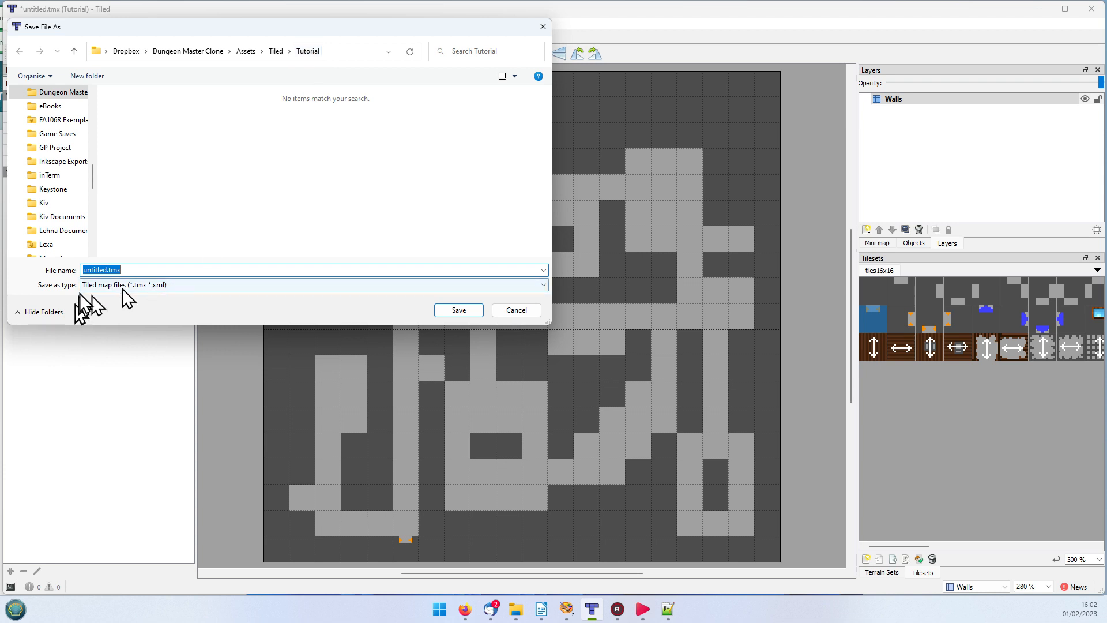
{"action": "left_click", "coordinate": [109, 269]}
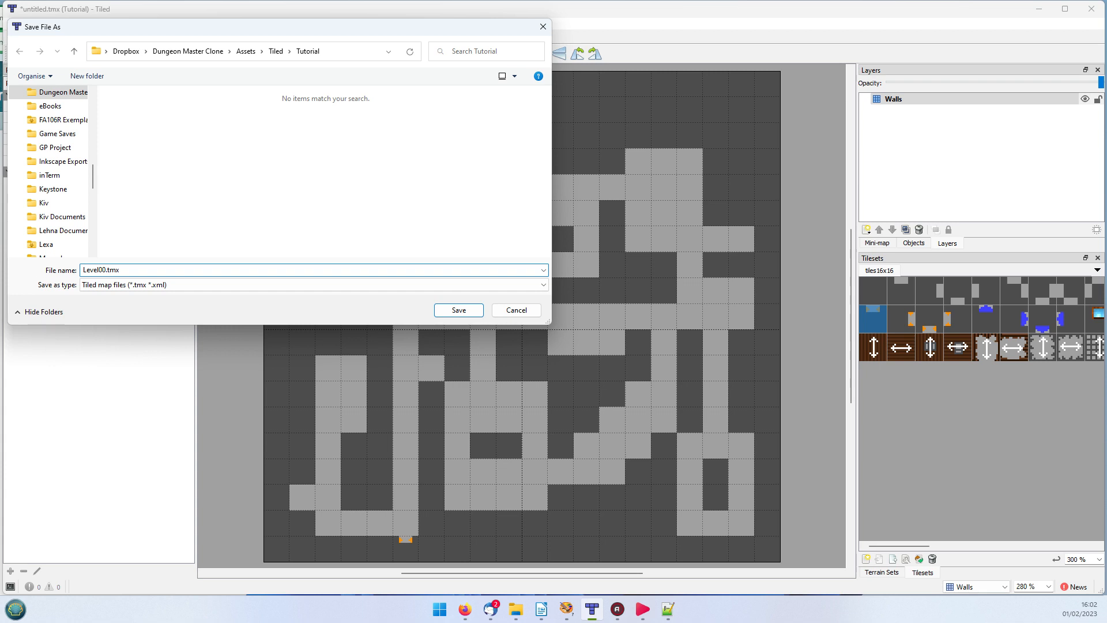
{"action": "left_click", "coordinate": [106, 270]}
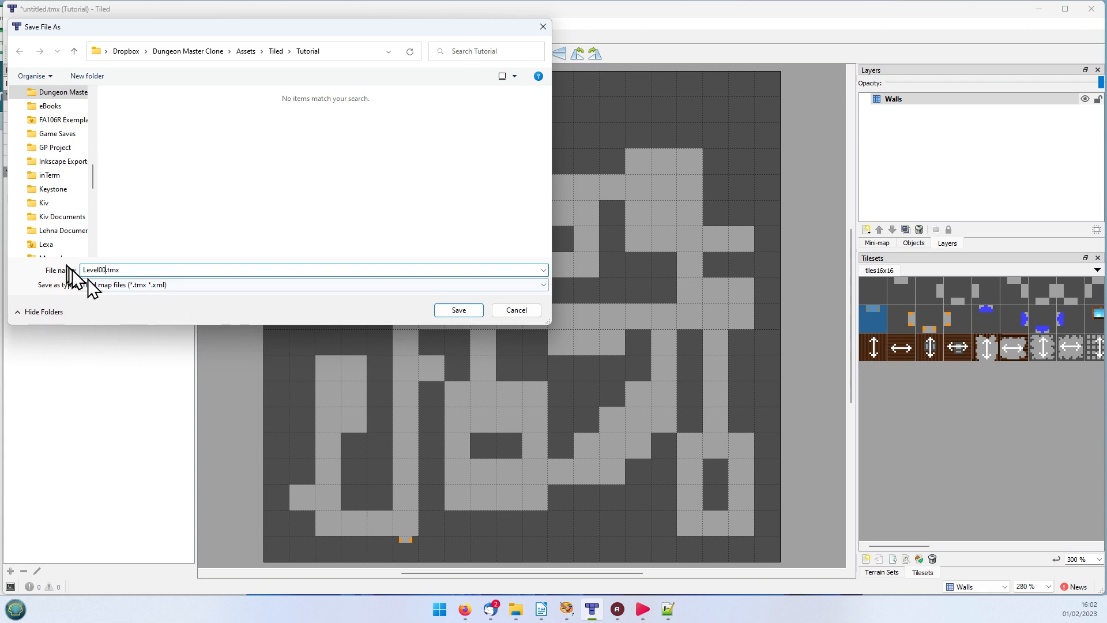
{"action": "left_click", "coordinate": [447, 310]}
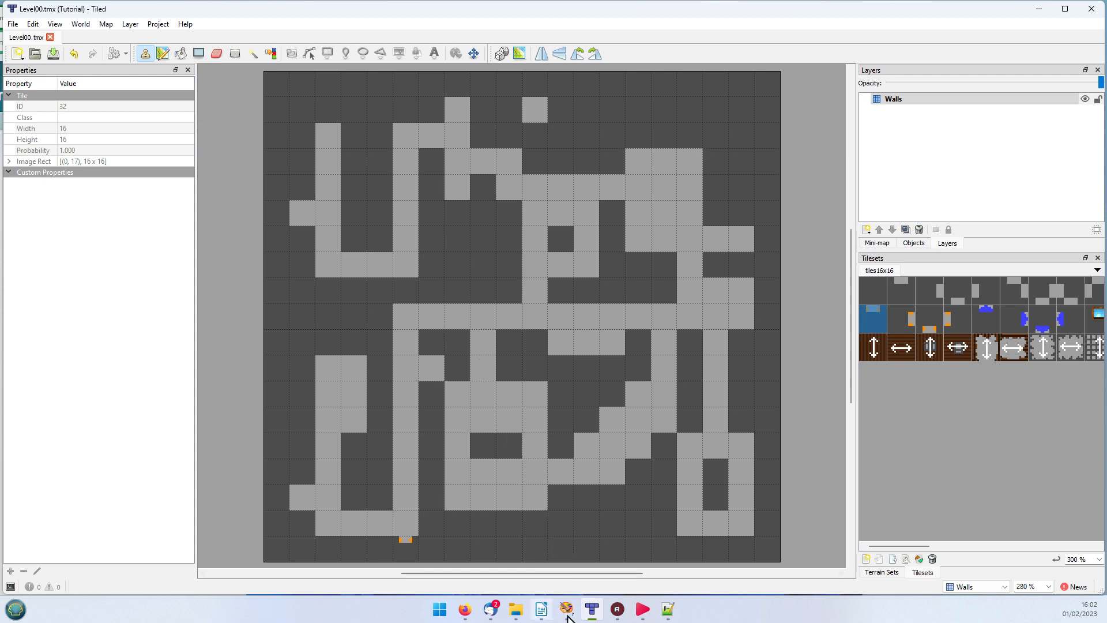
Step: Open Level00.tmx from the Tutorial folder in Notepad++
{"action": "mouse_move", "coordinate": [671, 611]}
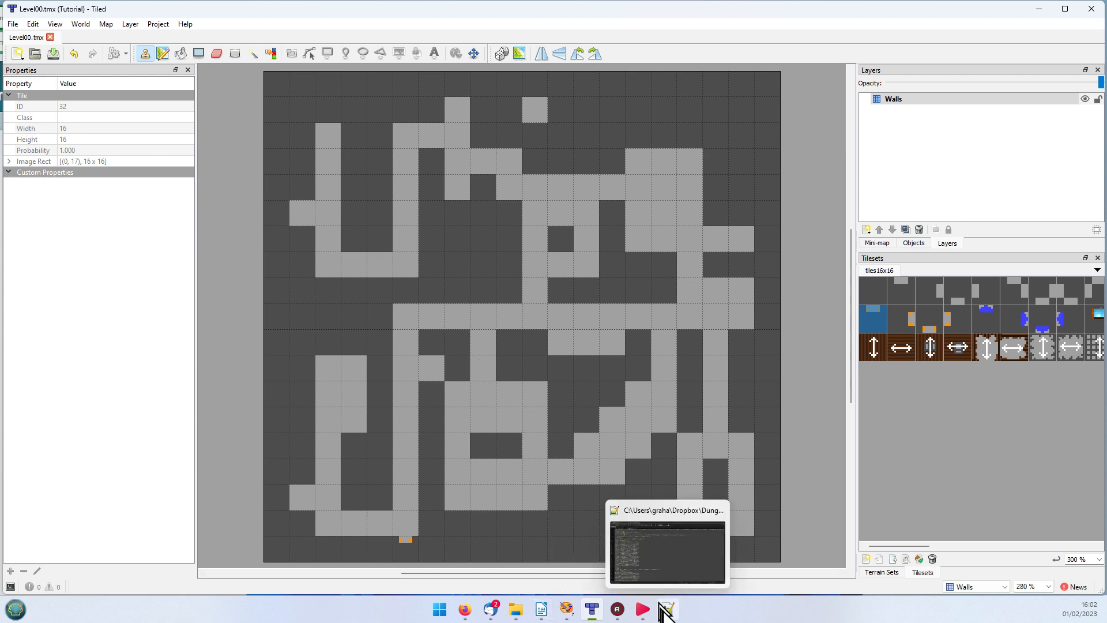
{"action": "left_click", "coordinate": [669, 610]}
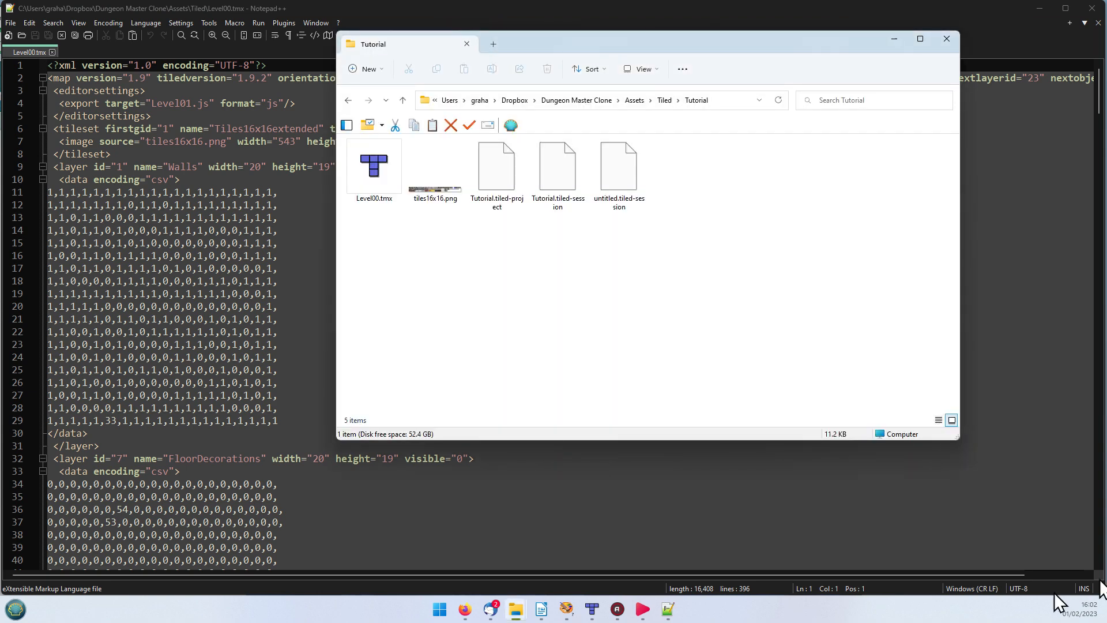
{"action": "left_click_drag", "start_coordinate": [383, 173], "coordinate": [628, 522]}
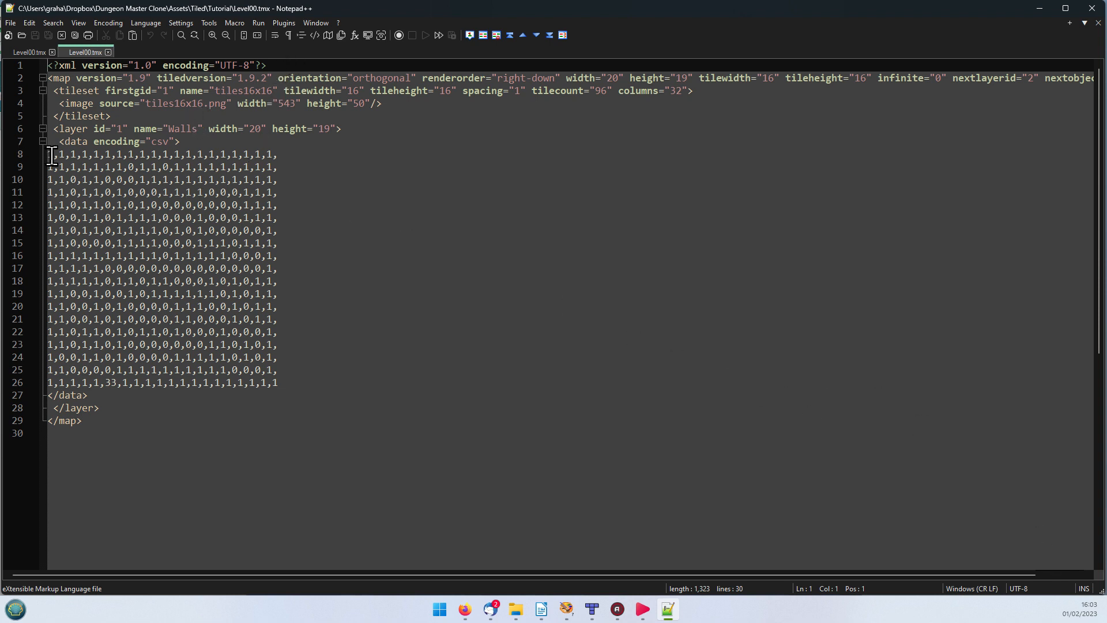
Step: Examine the tileset attributes, the Walls layer's CSV grid and its alcove tile entry in the map file, and return to Tiled
{"action": "left_click_drag", "start_coordinate": [49, 153], "coordinate": [306, 385]}
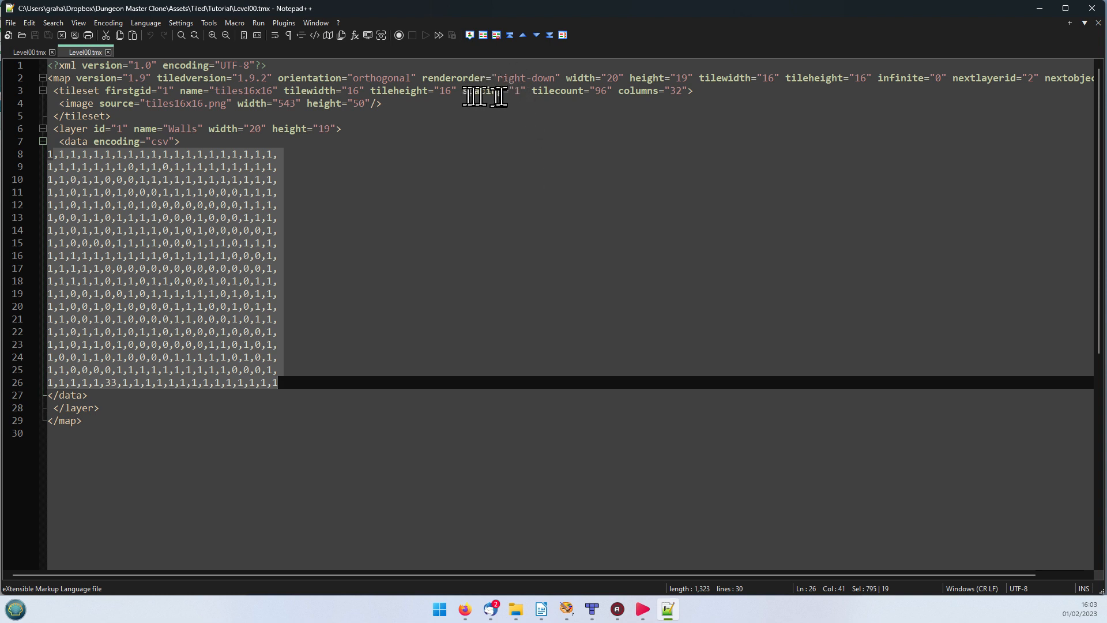
{"action": "left_click", "coordinate": [534, 92]}
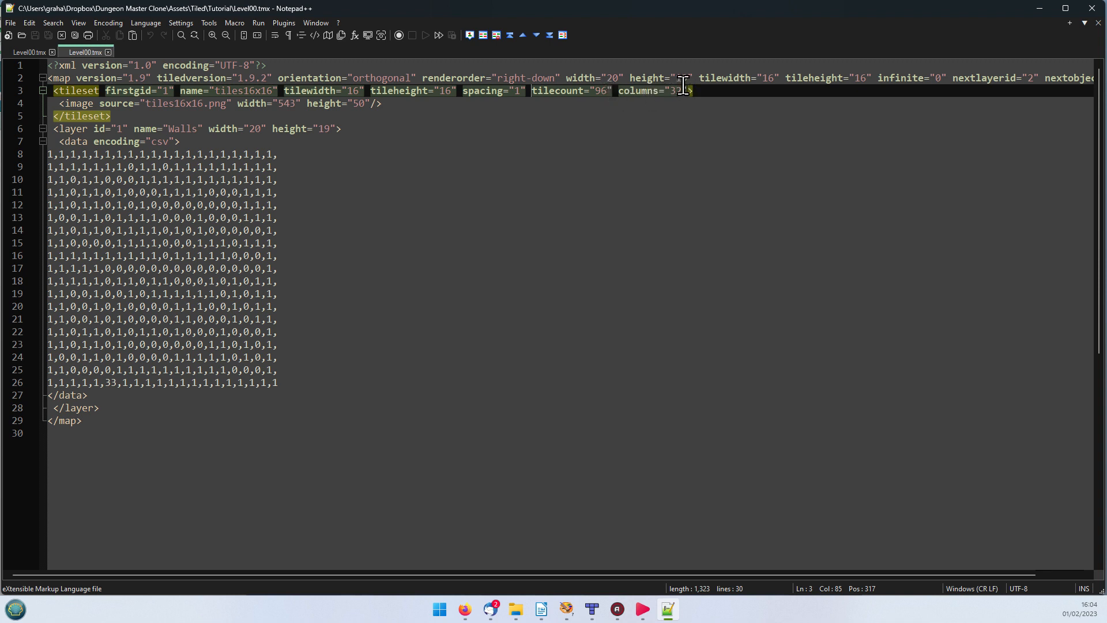
{"action": "left_click", "coordinate": [697, 323]}
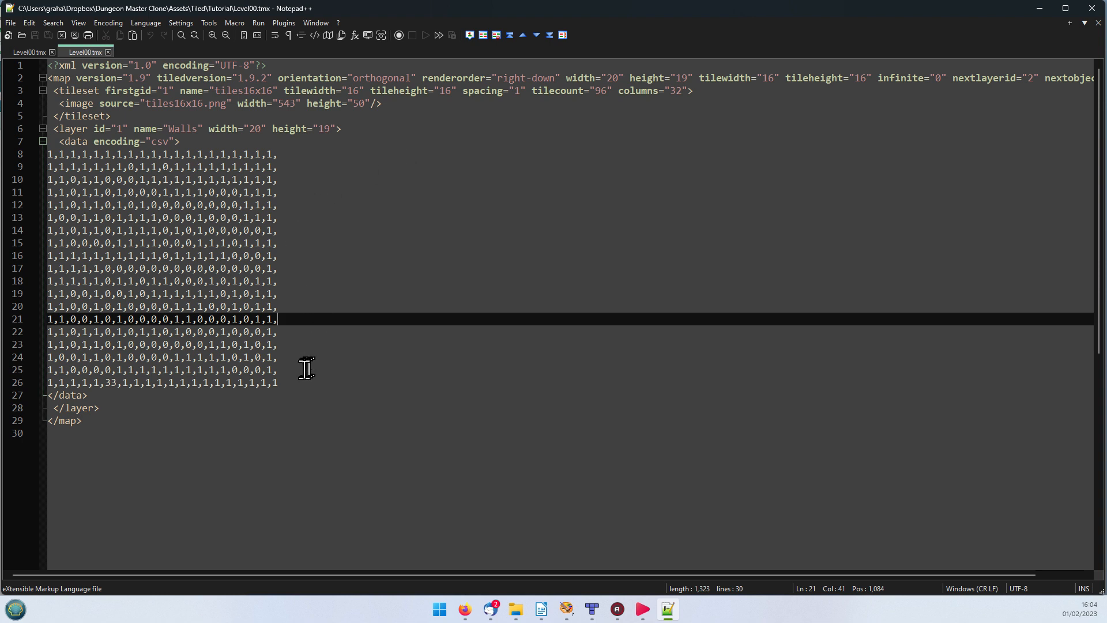
{"action": "left_click_drag", "start_coordinate": [294, 385], "coordinate": [44, 154]}
{"action": "left_click", "coordinate": [675, 299]}
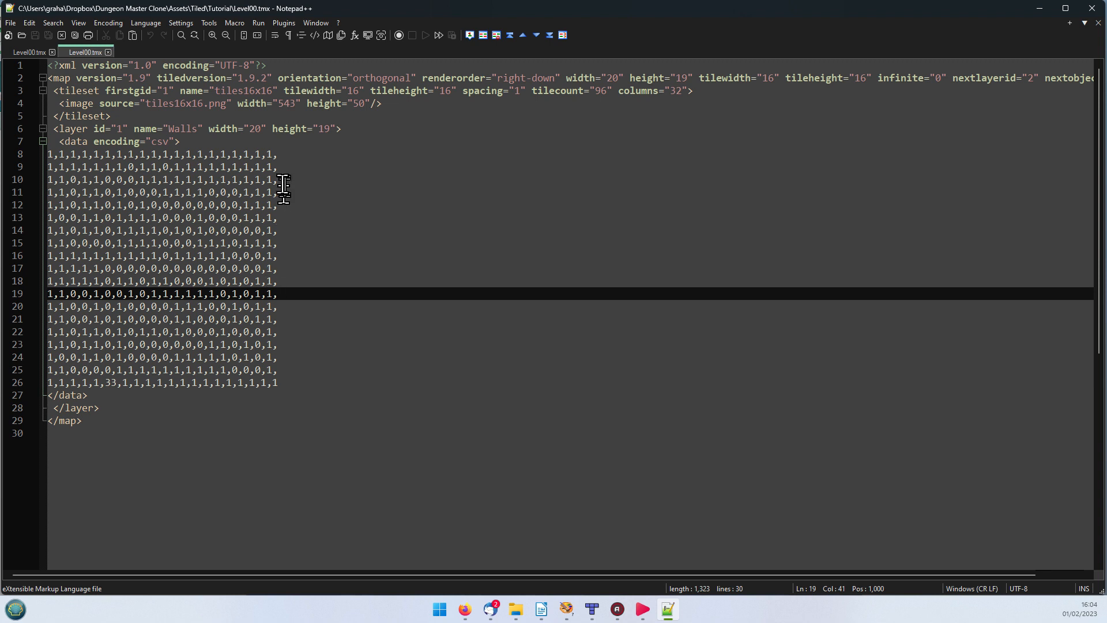
{"action": "left_click", "coordinate": [115, 383]}
{"action": "left_click_drag", "start_coordinate": [96, 382], "coordinate": [106, 382]}
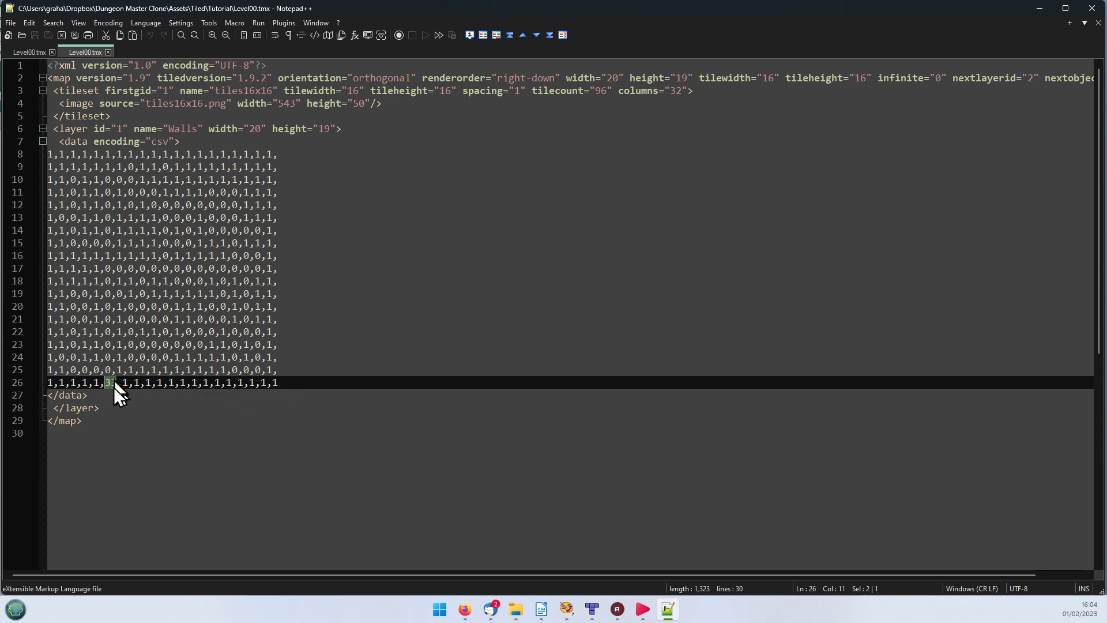
{"action": "left_click", "coordinate": [1041, 7]}
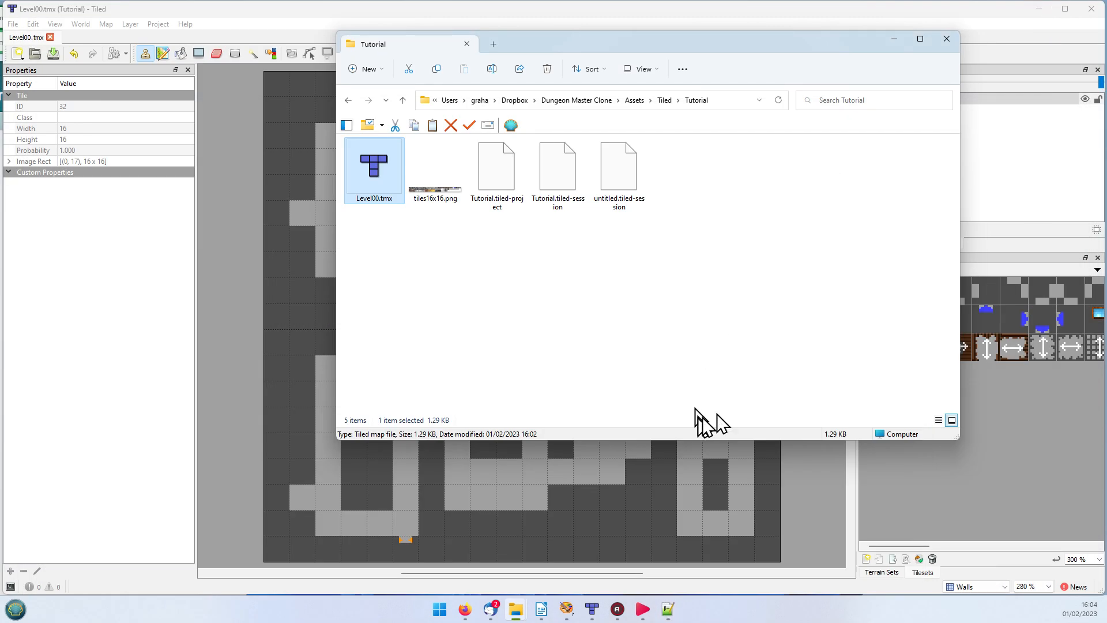
{"action": "left_click", "coordinate": [895, 38]}
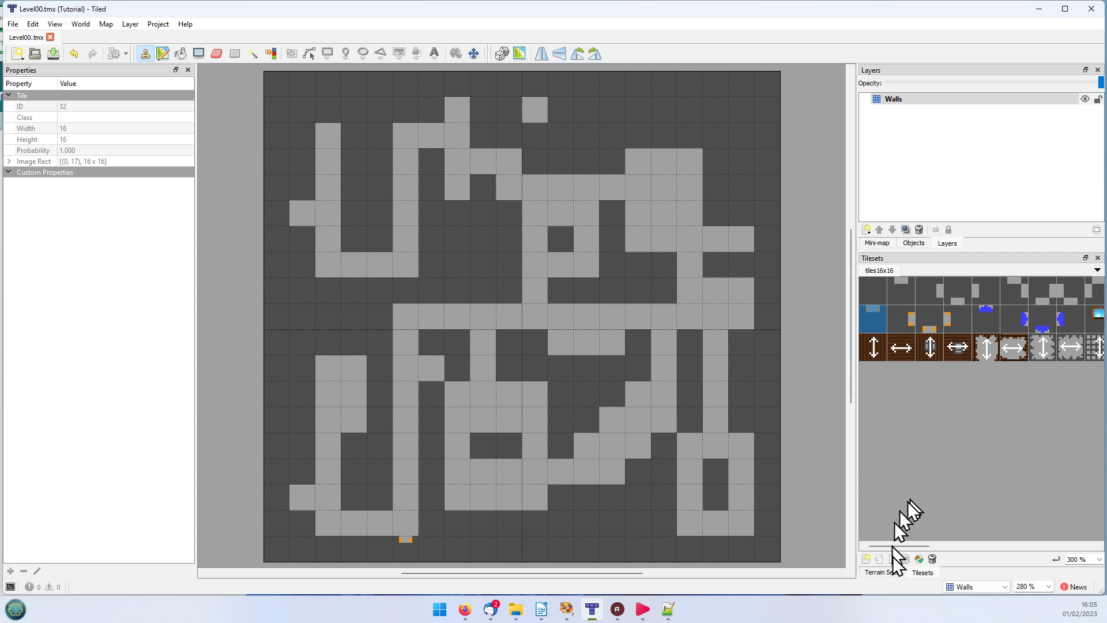
Step: Add a tile layer above Walls and name it FloorDecorations
{"action": "left_click_drag", "start_coordinate": [902, 546], "coordinate": [1035, 548]}
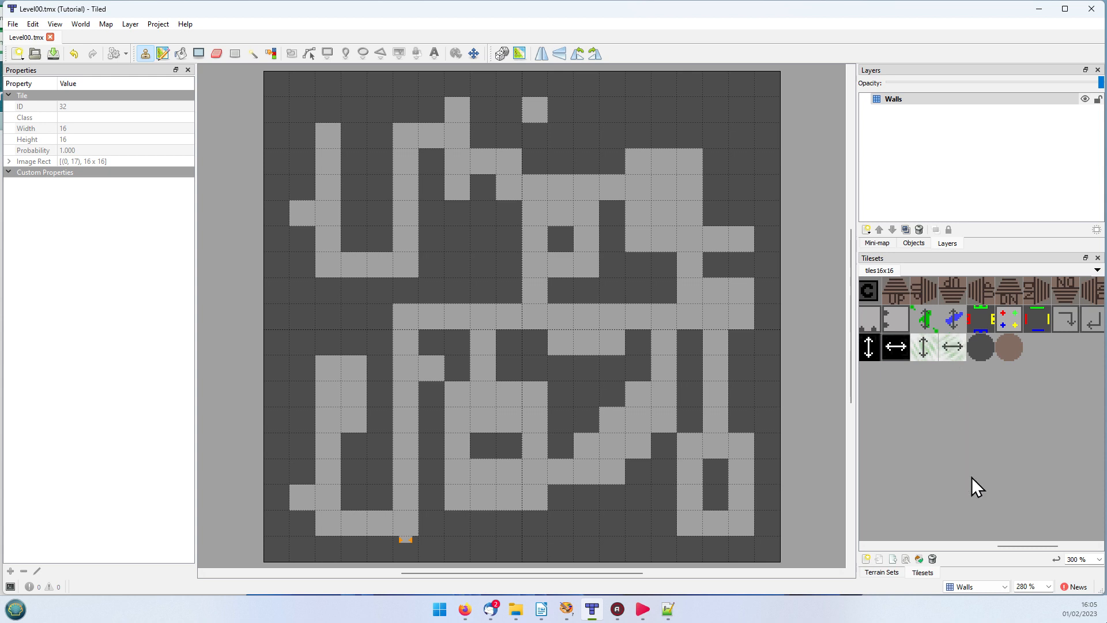
{"action": "left_click", "coordinate": [866, 229]}
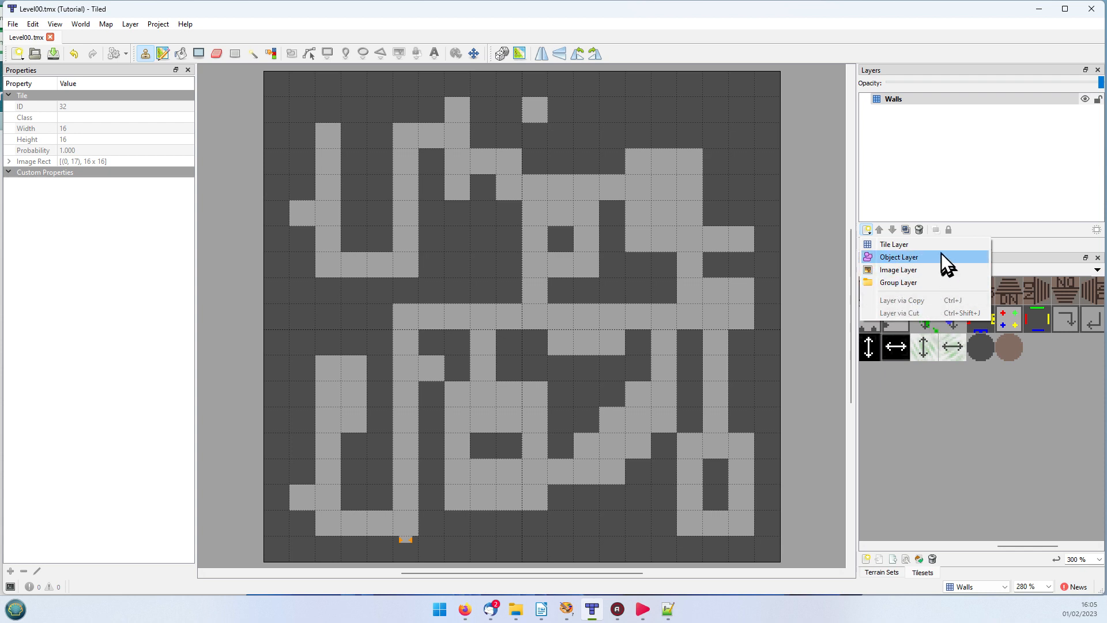
{"action": "left_click", "coordinate": [888, 245]}
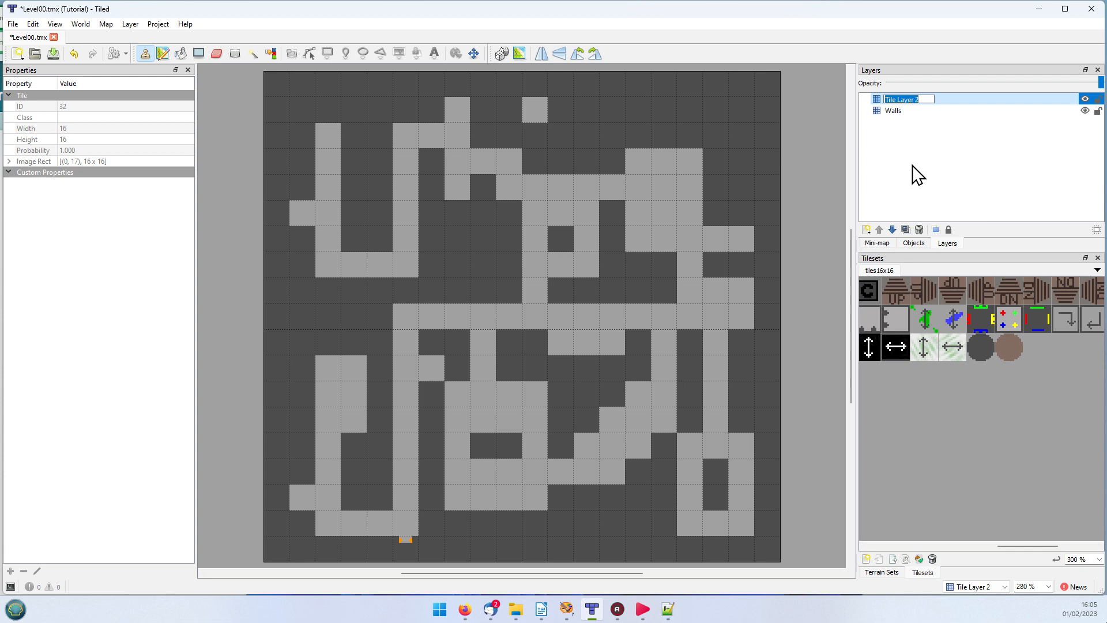
{"action": "type", "text": "FloorDecorations"}
{"action": "key", "text": "Return"}
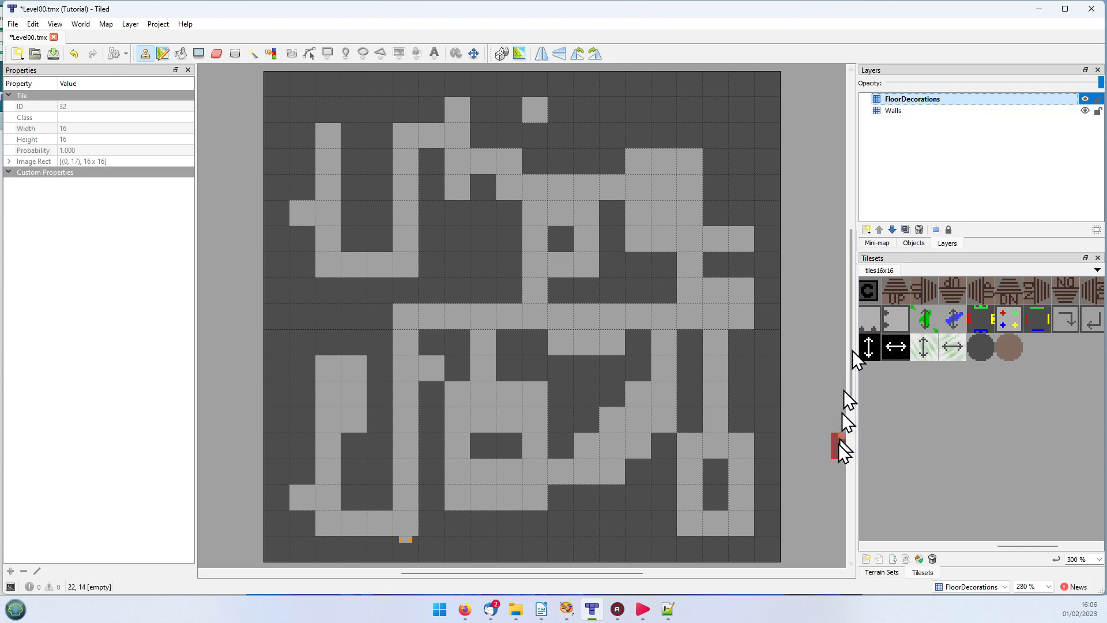
Step: Switch to the tutorial document in LibreOffice Writer and set the FloorDecorations layer type to Tile in the layer table
{"action": "mouse_move", "coordinate": [665, 615]}
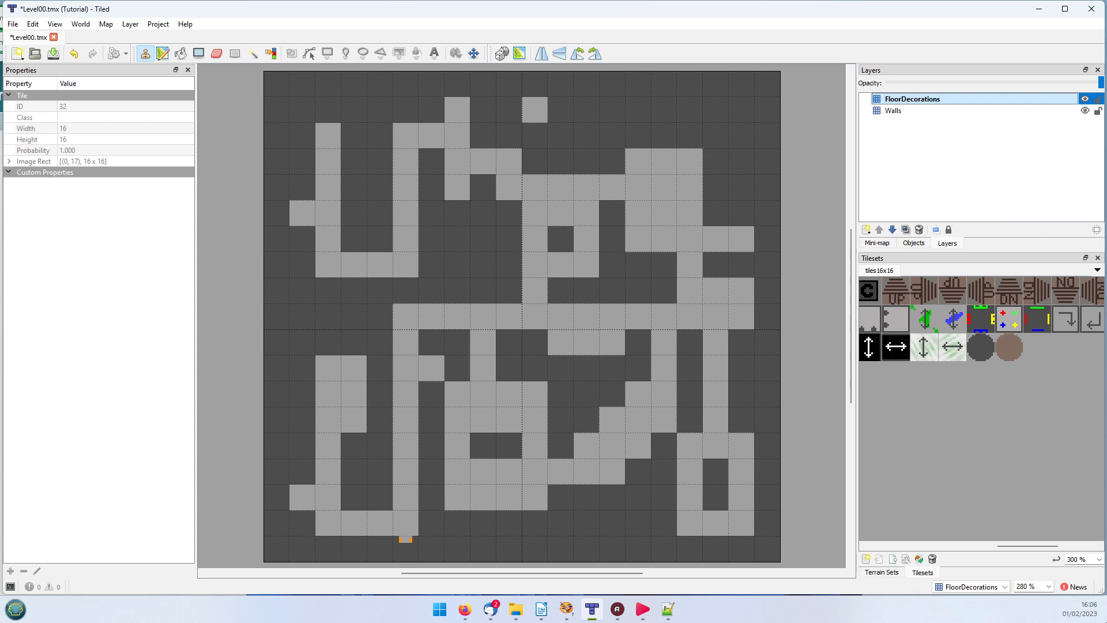
{"action": "key", "text": "alt+Tab"}
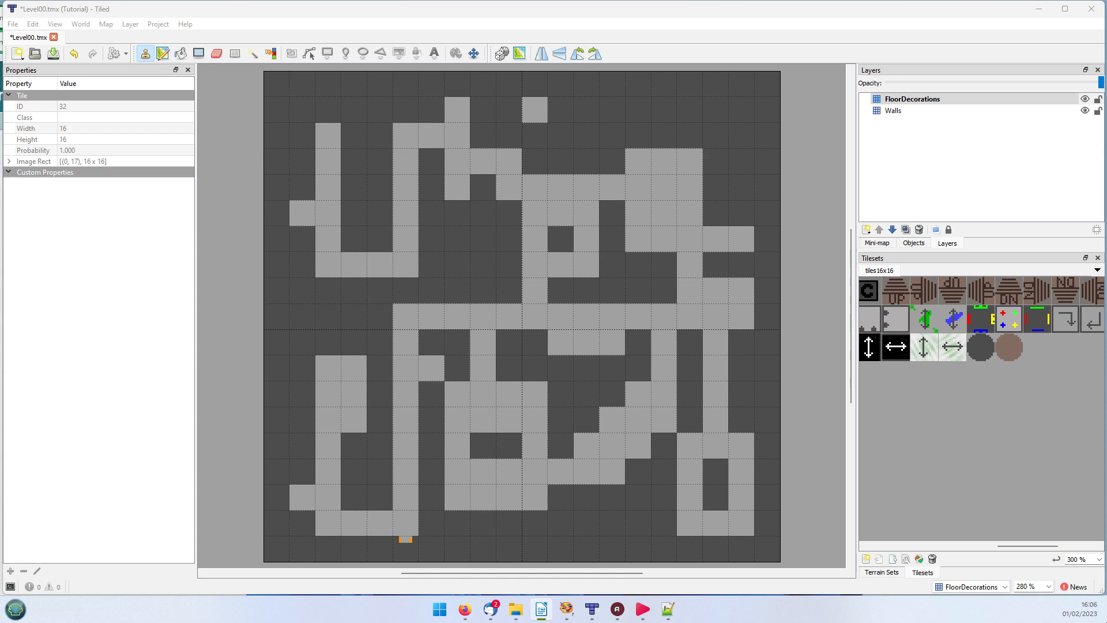
{"action": "left_click_drag", "start_coordinate": [1106, 5], "coordinate": [493, 3]}
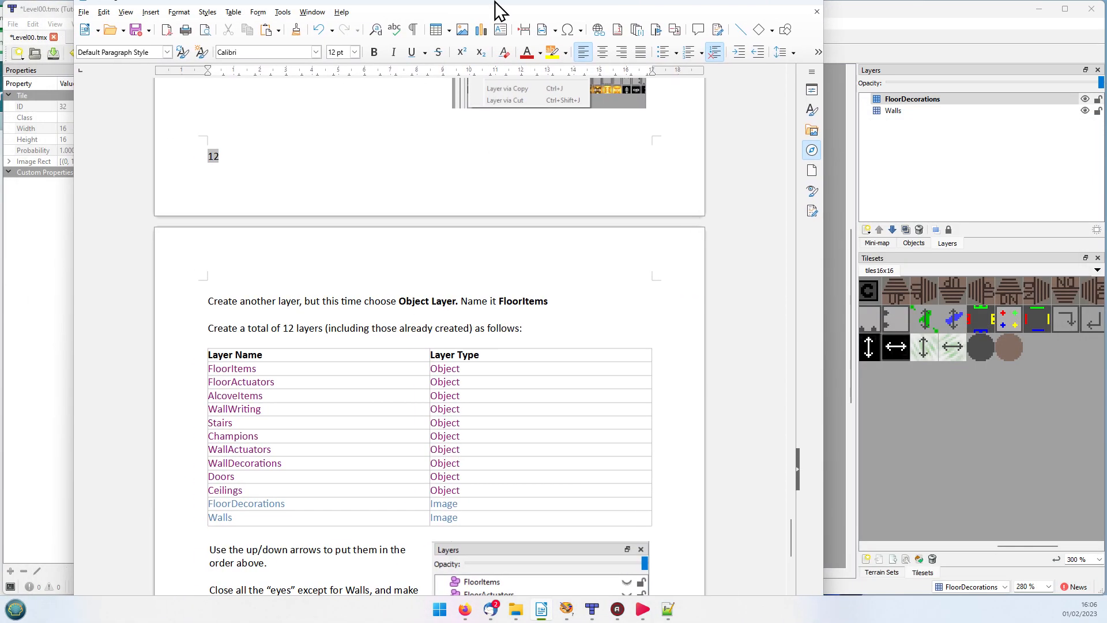
{"action": "scroll", "coordinate": [507, 282], "scroll_direction": "down", "scroll_amount": 3}
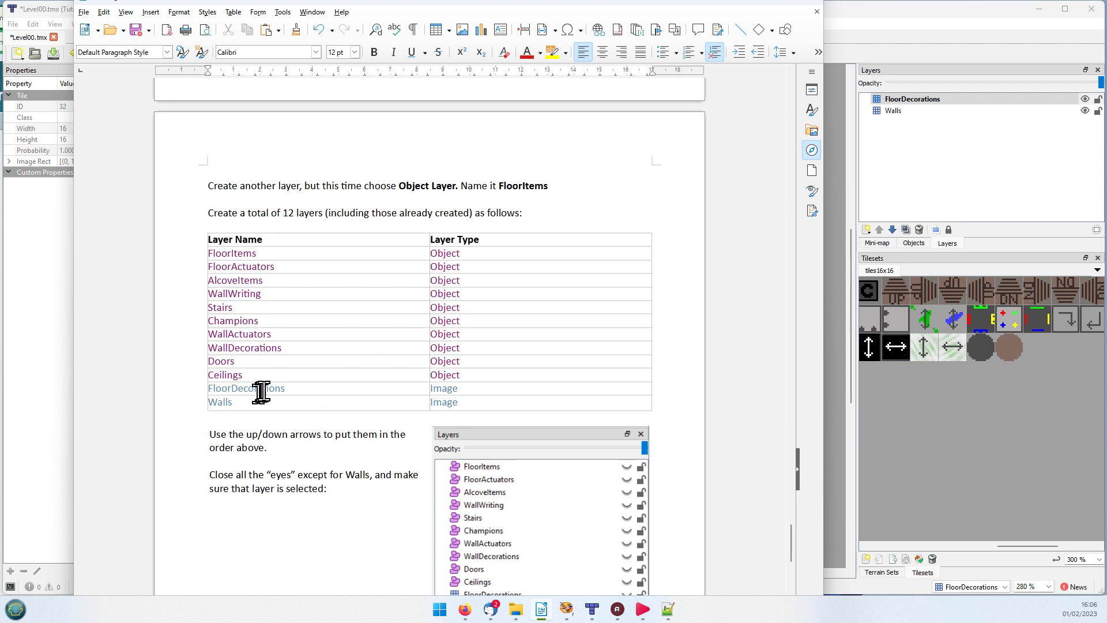
{"action": "left_click", "coordinate": [478, 388]}
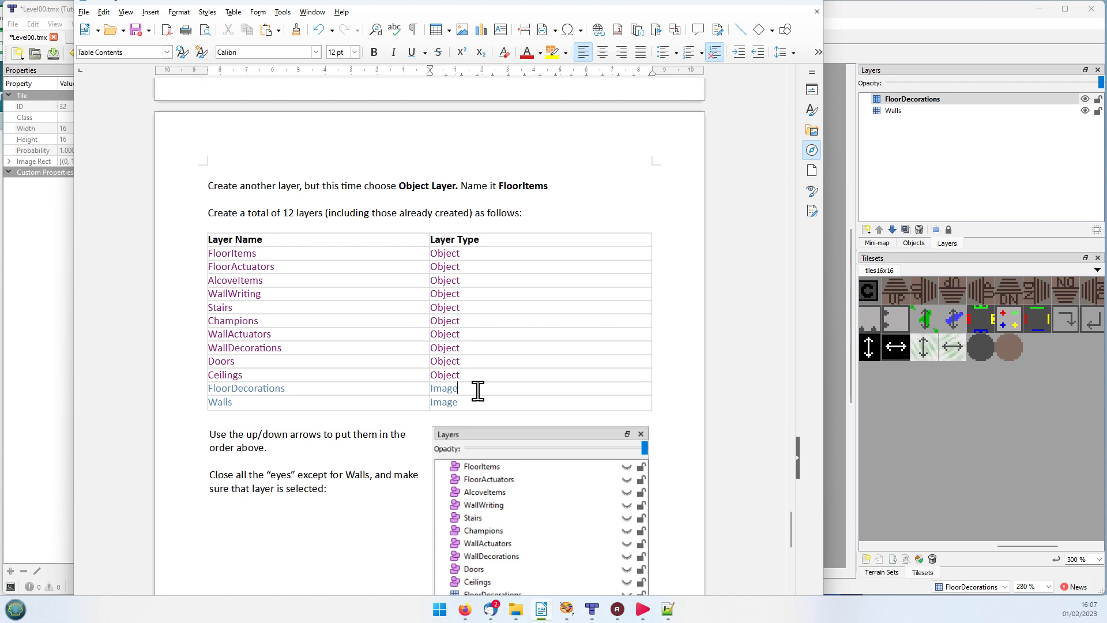
{"action": "key", "text": "BackSpace"}
{"action": "key", "text": "BackSpace"}
{"action": "key", "text": "BackSpace"}
{"action": "key", "text": "BackSpace"}
{"action": "key", "text": "BackSpace"}
{"action": "type", "text": "Tile"}
Step: Set the Walls layer type to Tile in the layer table and return to Tiled
{"action": "left_click", "coordinate": [489, 402]}
{"action": "key", "text": "BackSpace"}
{"action": "key", "text": "BackSpace"}
{"action": "key", "text": "BackSpace"}
{"action": "key", "text": "BackSpace"}
{"action": "key", "text": "BackSpace"}
{"action": "type", "text": "Tile"}
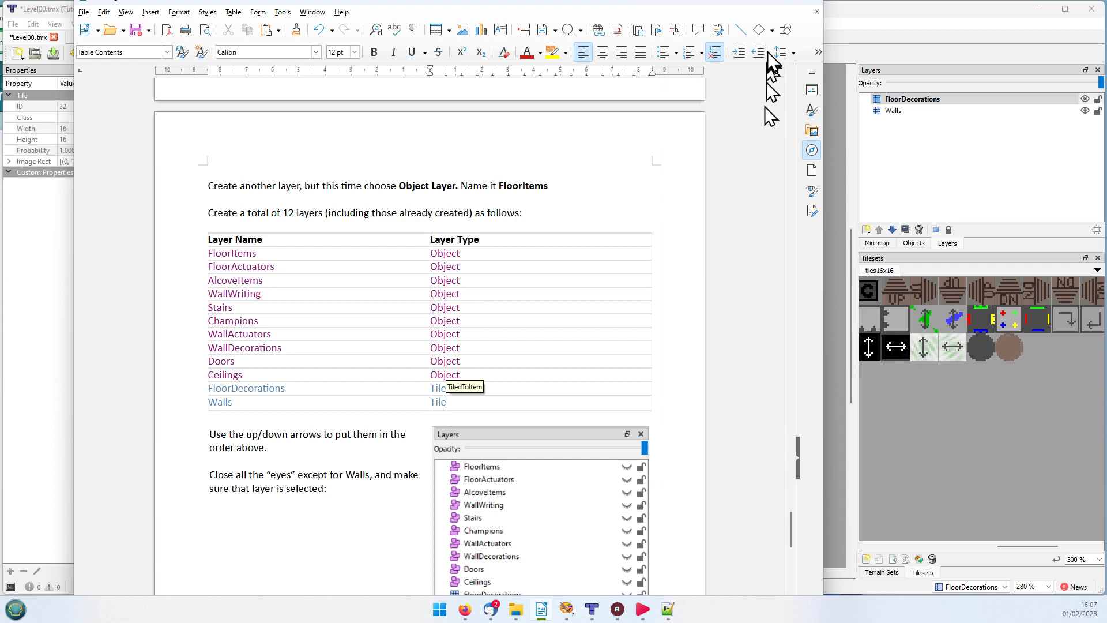
{"action": "left_click", "coordinate": [597, 1]}
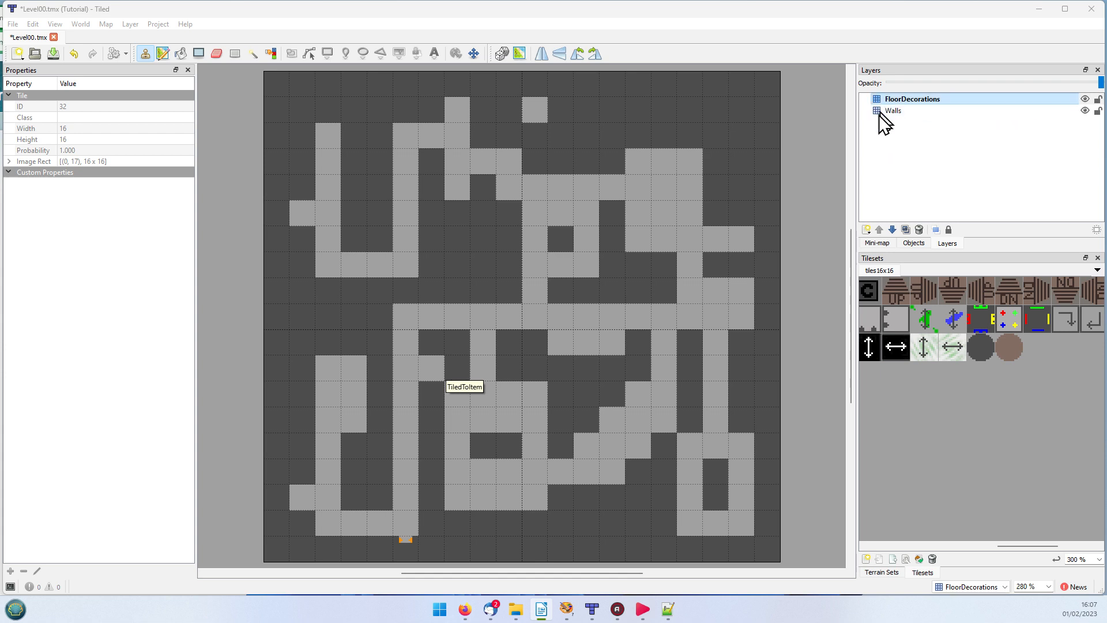
Step: Add an object layer above FloorDecorations and name it Ceilings
{"action": "left_click", "coordinate": [866, 230]}
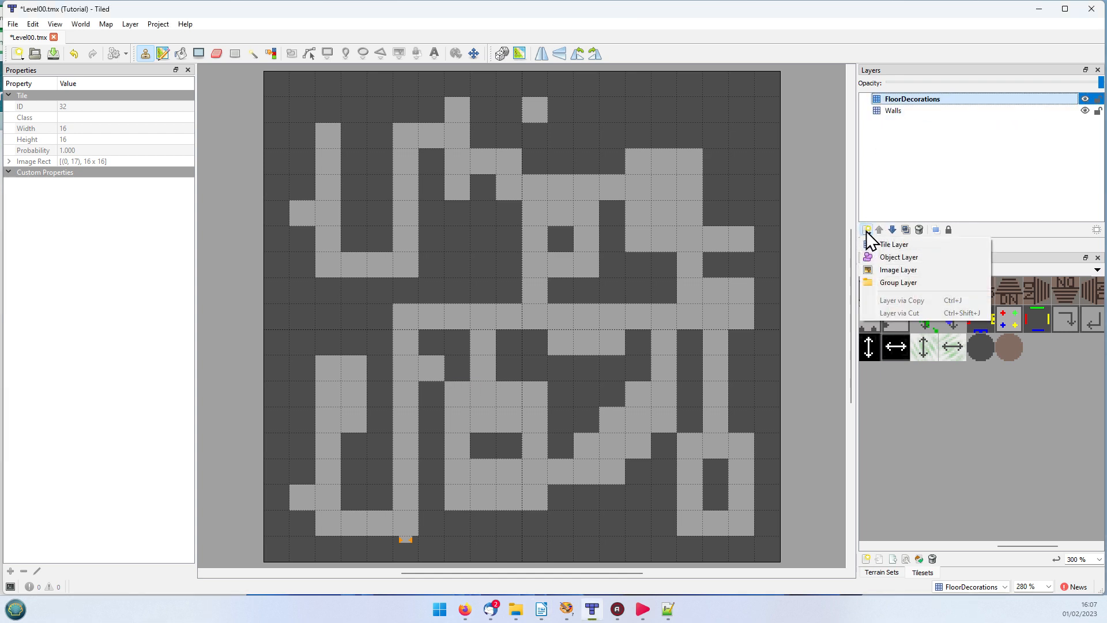
{"action": "left_click", "coordinate": [874, 255]}
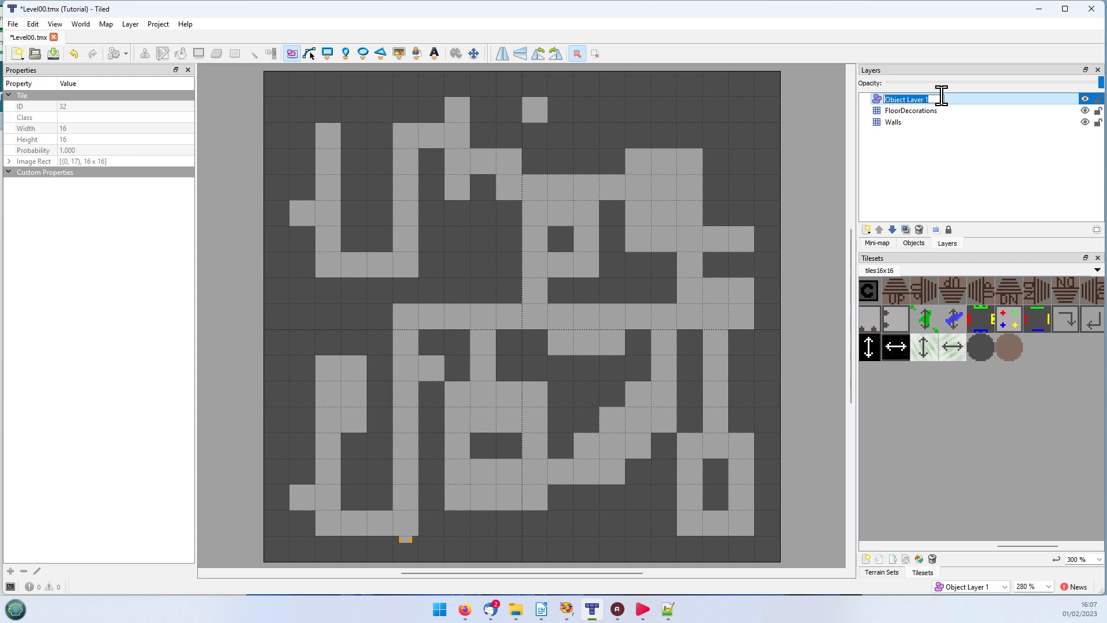
{"action": "type", "text": "Ceilings"}
{"action": "key", "text": "Return"}
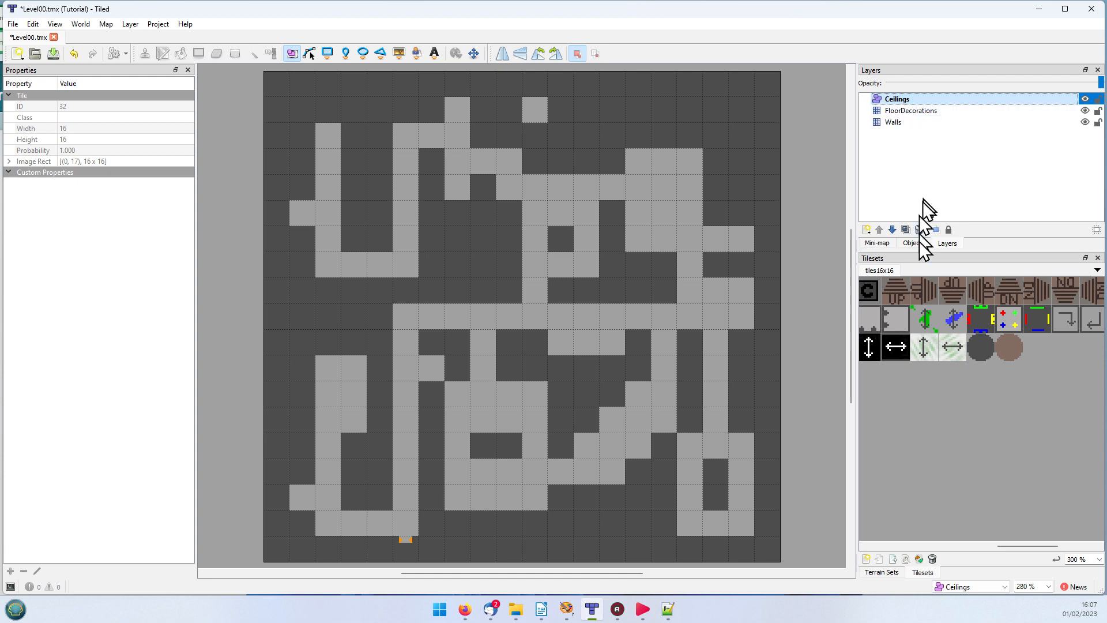
Step: Add an object layer above Ceilings and name it Doors
{"action": "left_click", "coordinate": [867, 230]}
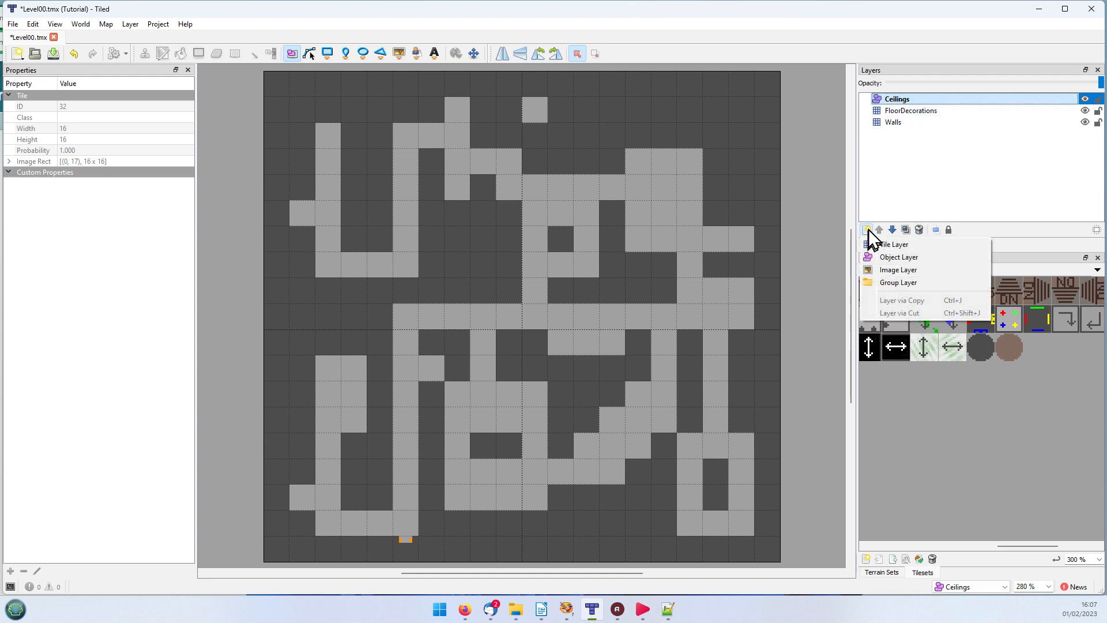
{"action": "left_click", "coordinate": [885, 257]}
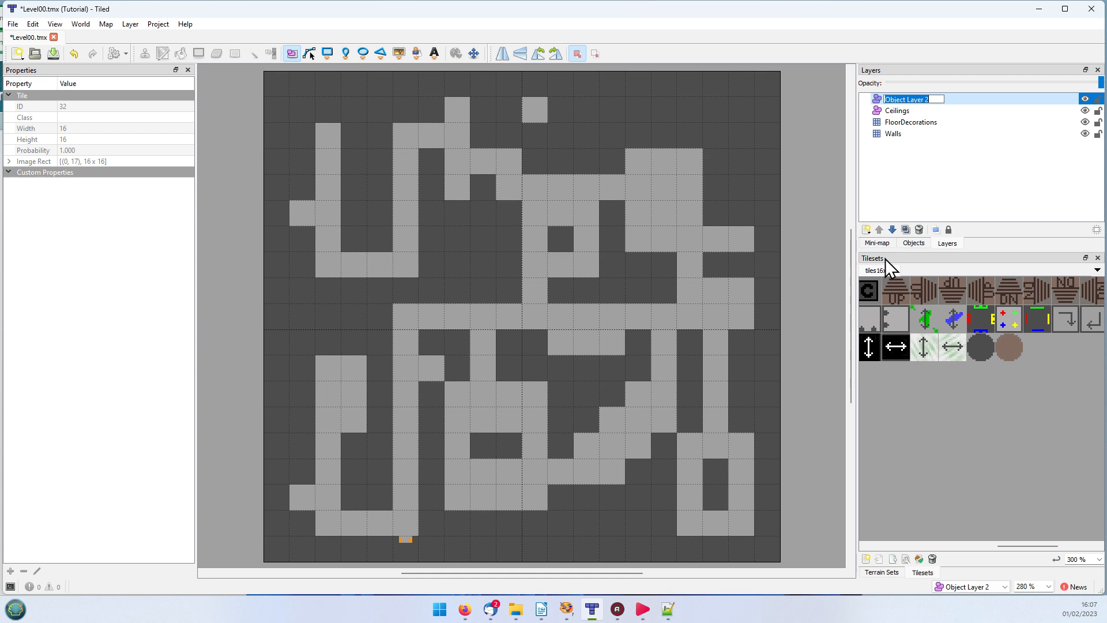
{"action": "type", "text": "Doors"}
{"action": "key", "text": "Return"}
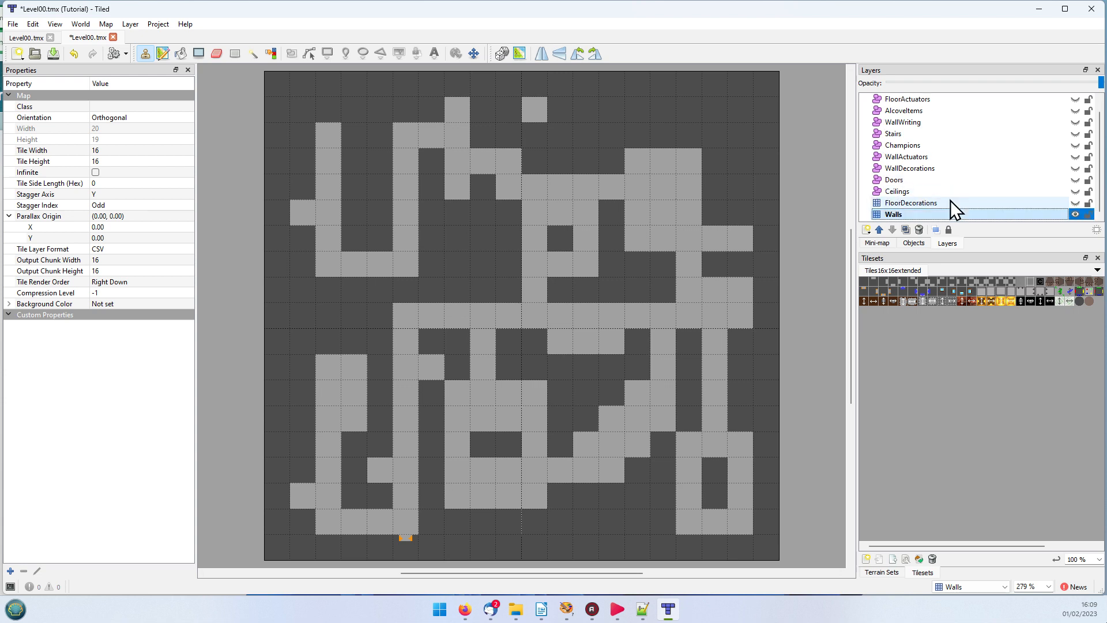
Step: Select the FloorDecorations layer in the fully layered Level00 map and look over its layer order
{"action": "left_click", "coordinate": [908, 202]}
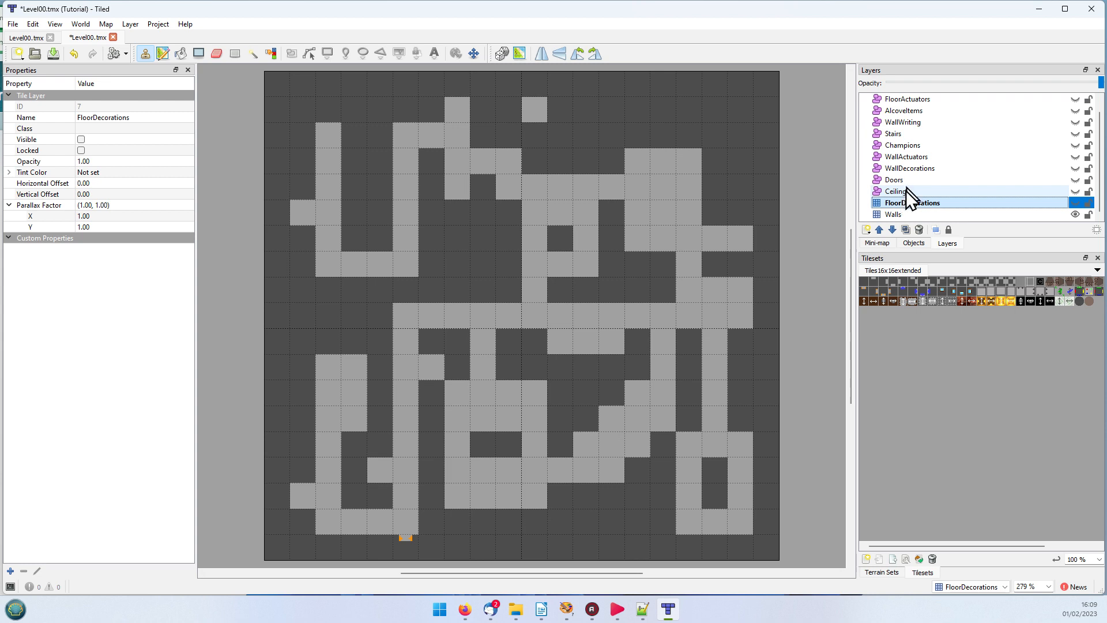
{"action": "scroll", "coordinate": [905, 192], "scroll_direction": "up", "scroll_amount": 1}
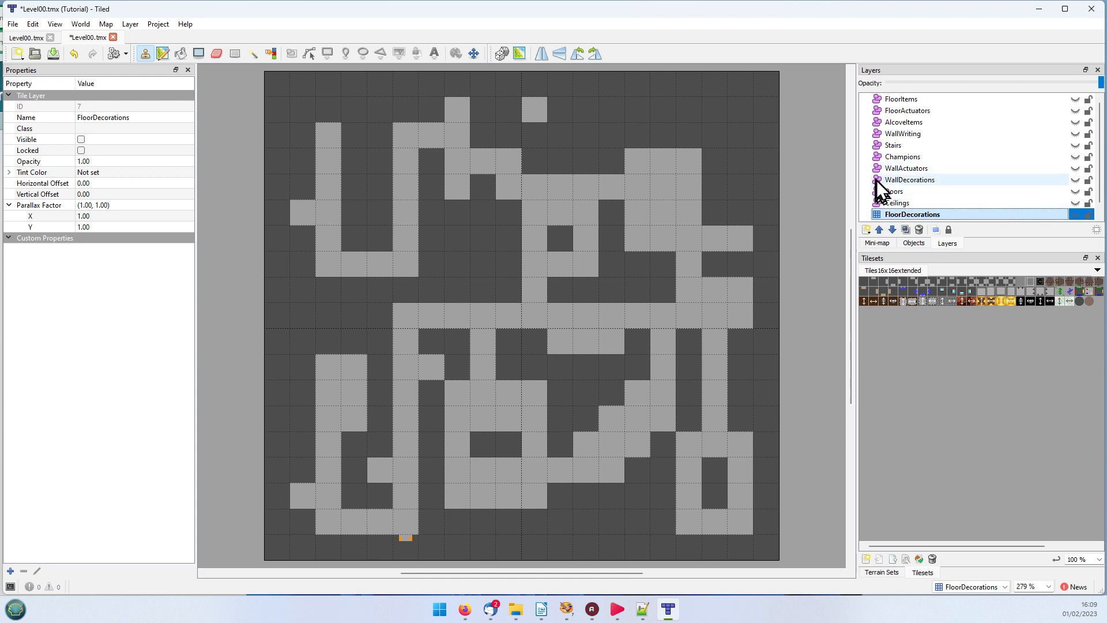
Step: Select the Ceilings object layer and make it visible on the map
{"action": "left_click", "coordinate": [898, 201]}
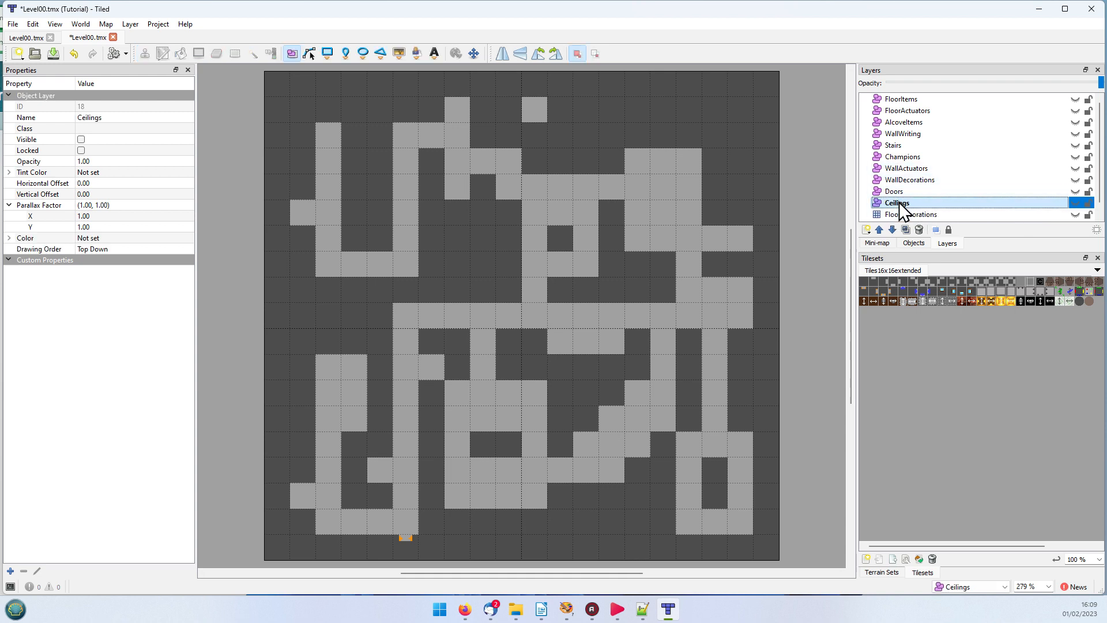
{"action": "left_click", "coordinate": [1075, 202]}
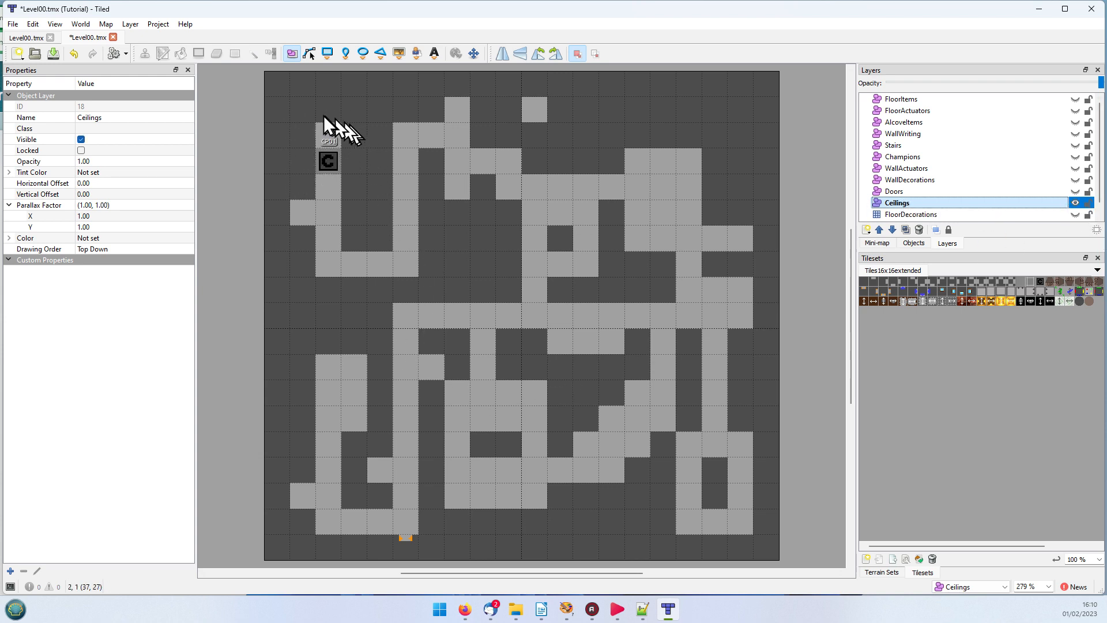
{"action": "left_click", "coordinate": [333, 165]}
Step: Enlarge the Tiles16x16extended tileset display to 300 % and bring the black C ceiling tile into view
{"action": "left_click", "coordinate": [907, 545]}
{"action": "left_click_drag", "start_coordinate": [906, 545], "coordinate": [967, 542]}
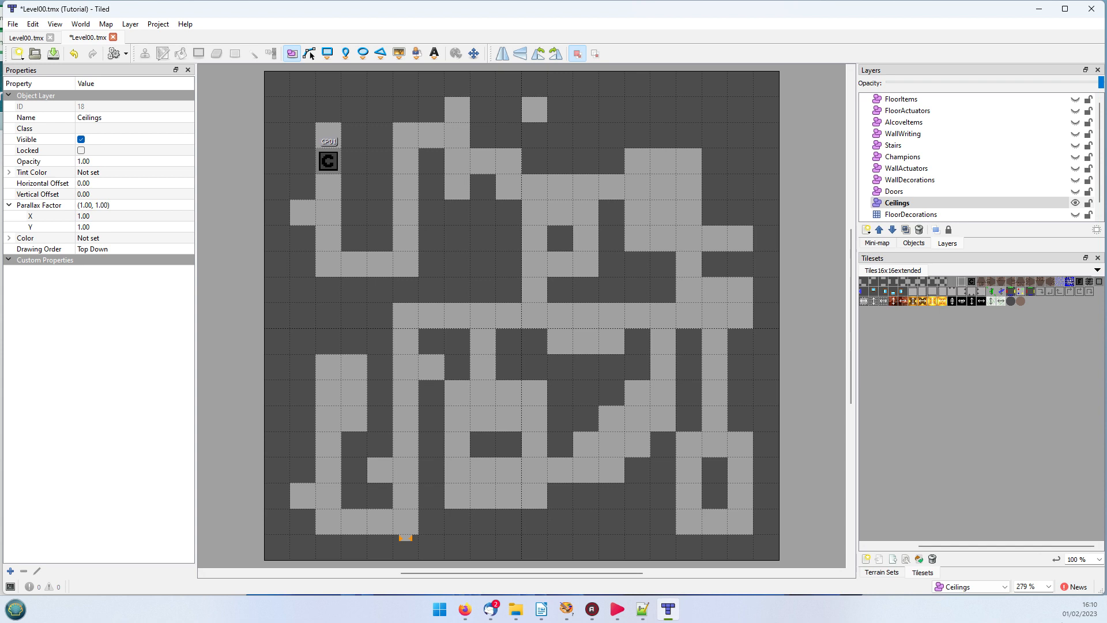
{"action": "left_click", "coordinate": [1099, 559]}
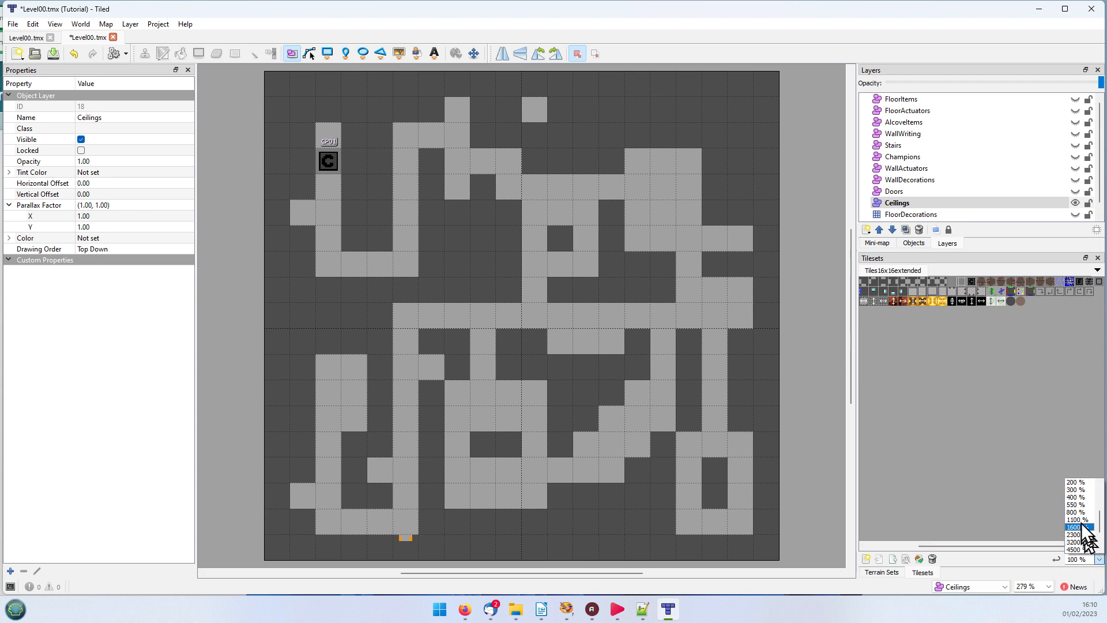
{"action": "left_click", "coordinate": [1075, 489]}
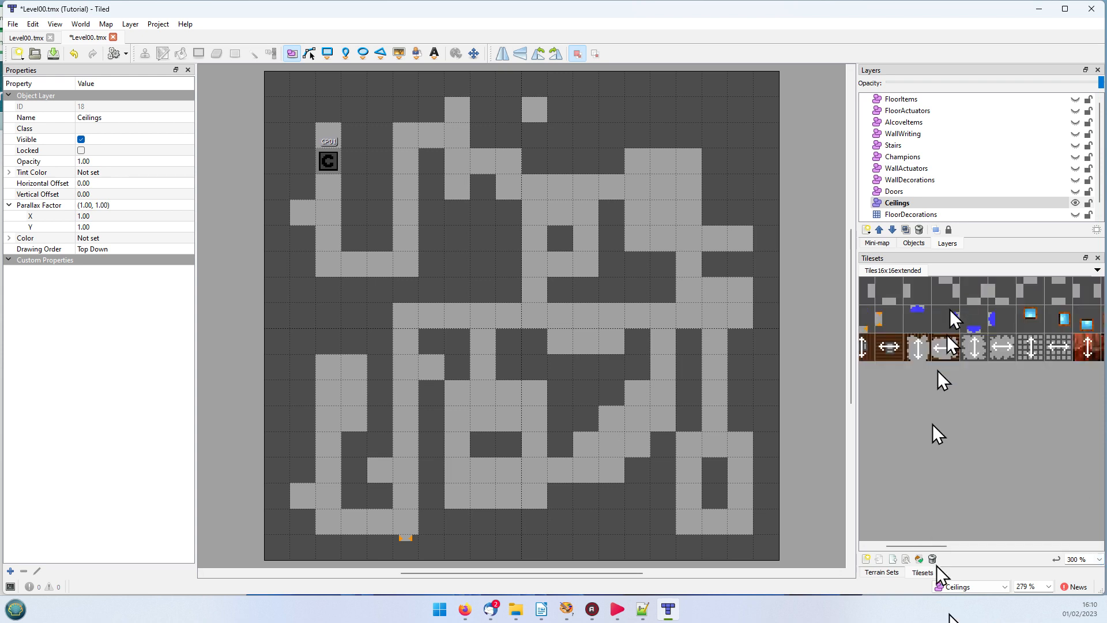
{"action": "left_click_drag", "start_coordinate": [929, 545], "coordinate": [1025, 544]}
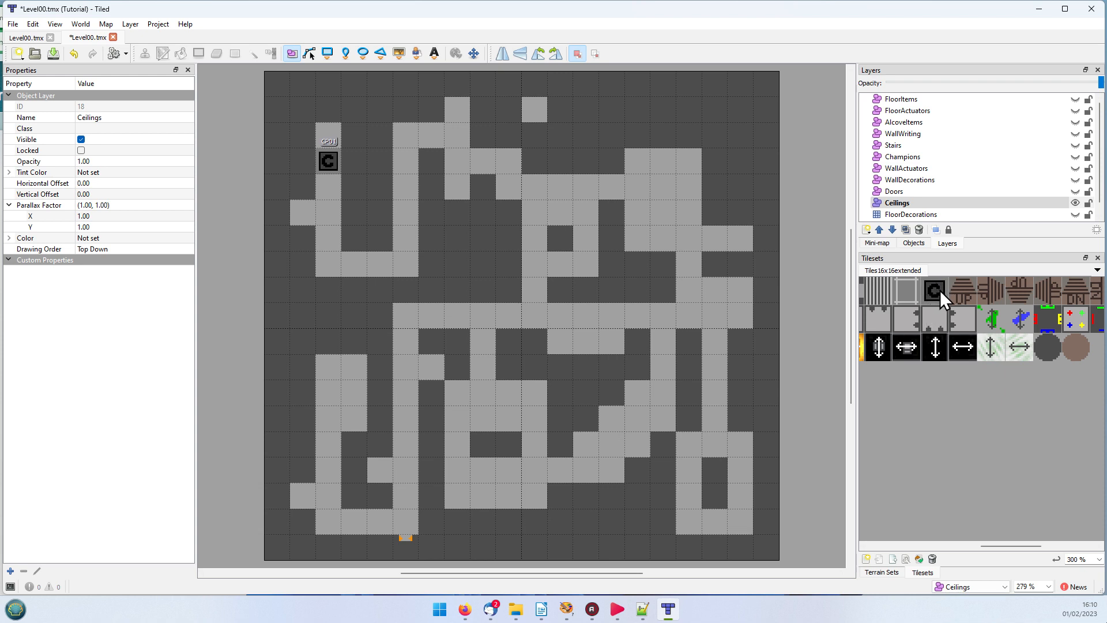
Step: Select the CP01 ceiling object on the map and examine its name and custom properties
{"action": "left_click", "coordinate": [328, 162]}
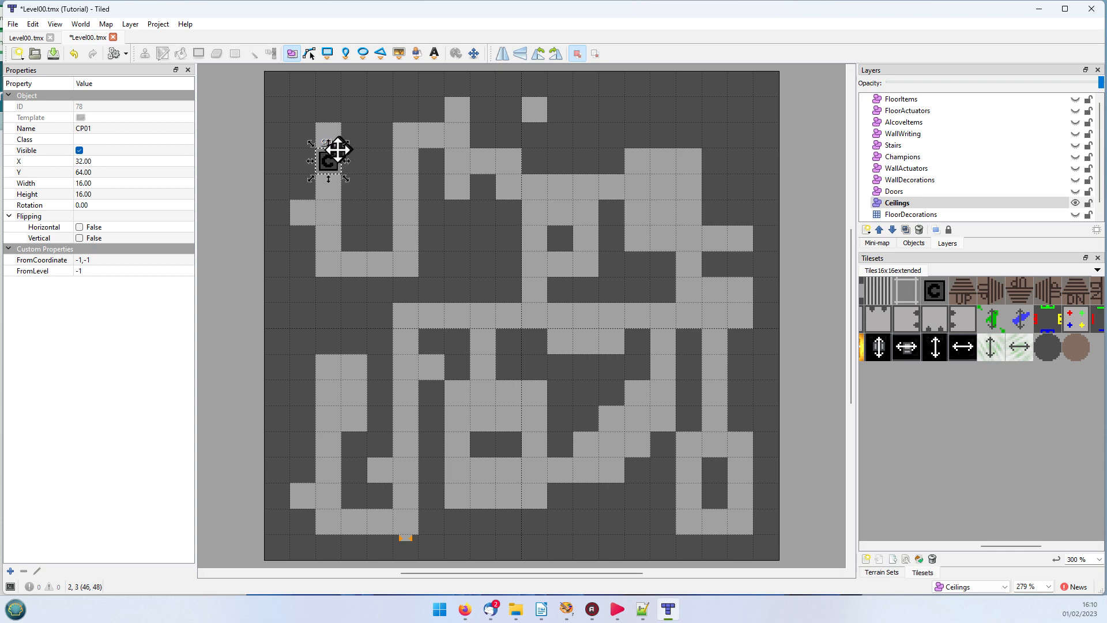
{"action": "left_click", "coordinate": [33, 129]}
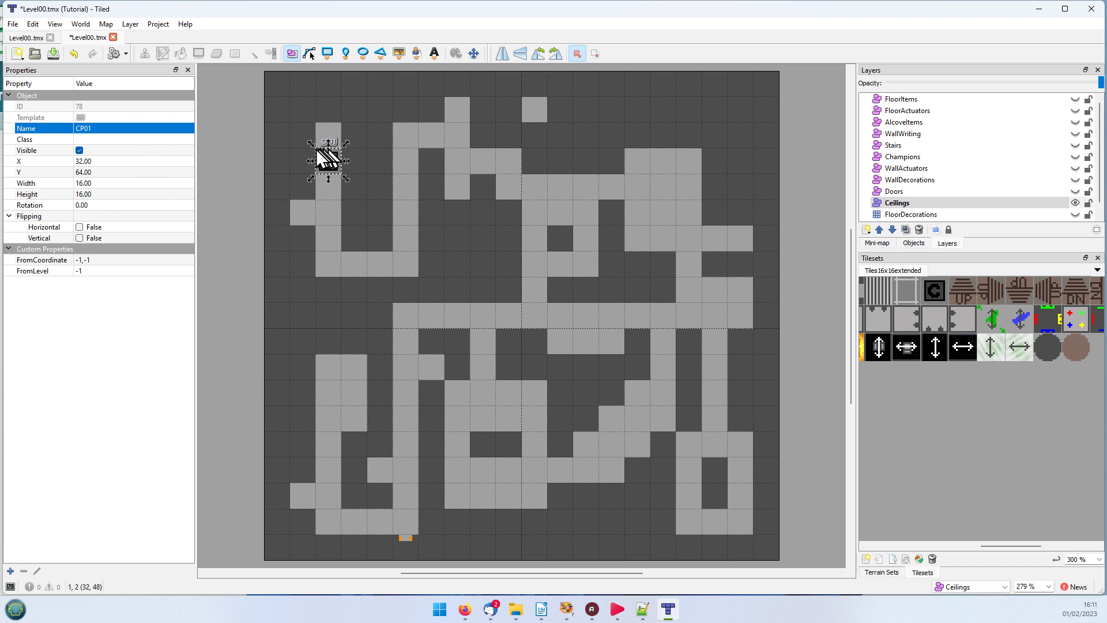
{"action": "left_click", "coordinate": [59, 247]}
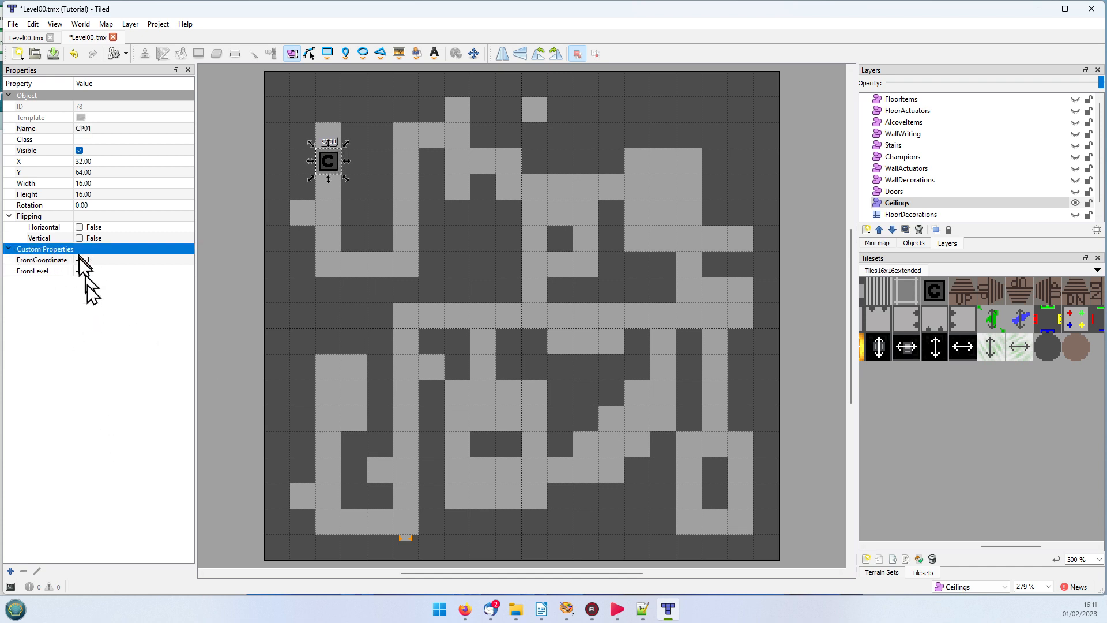
Step: Review the data types offered for a new custom property on CP01, leaving without adding one
{"action": "left_click", "coordinate": [10, 571]}
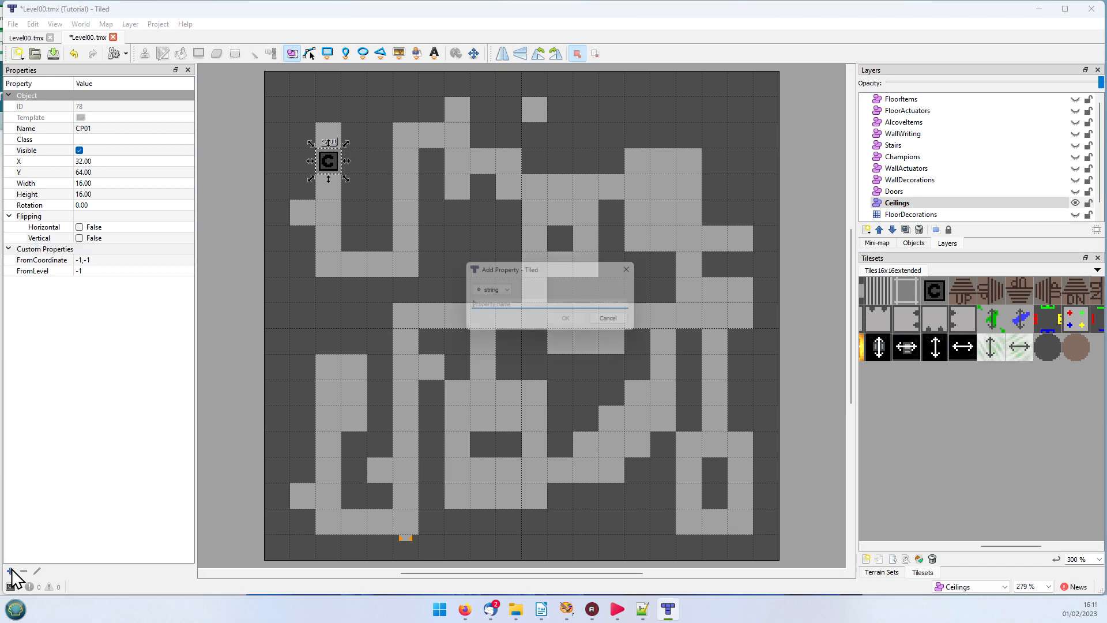
{"action": "left_click", "coordinate": [506, 291]}
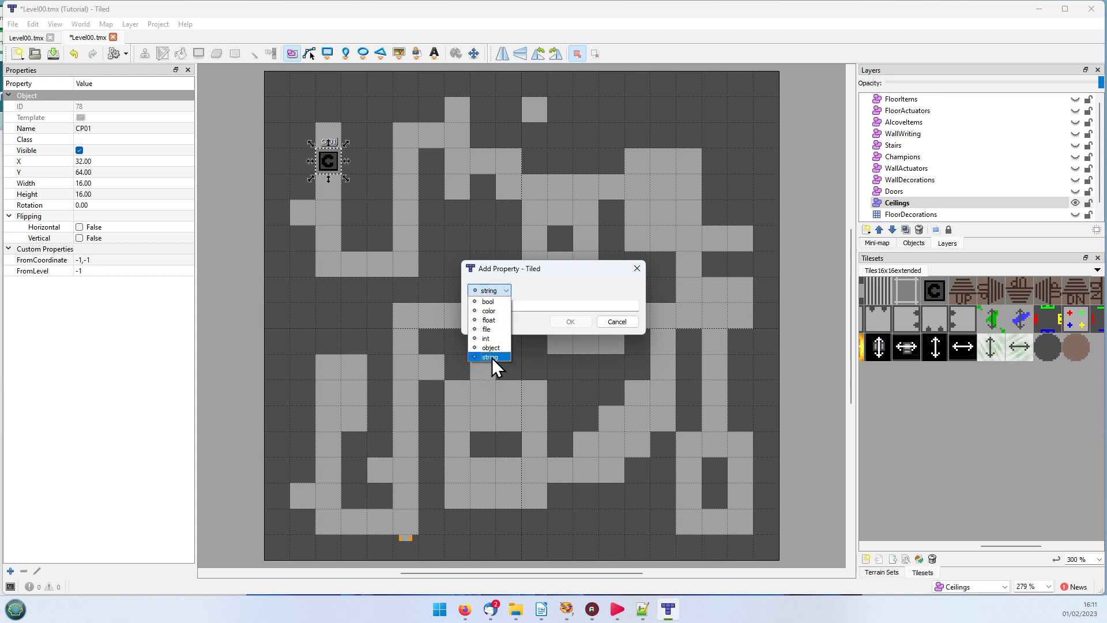
{"action": "left_click", "coordinate": [573, 281]}
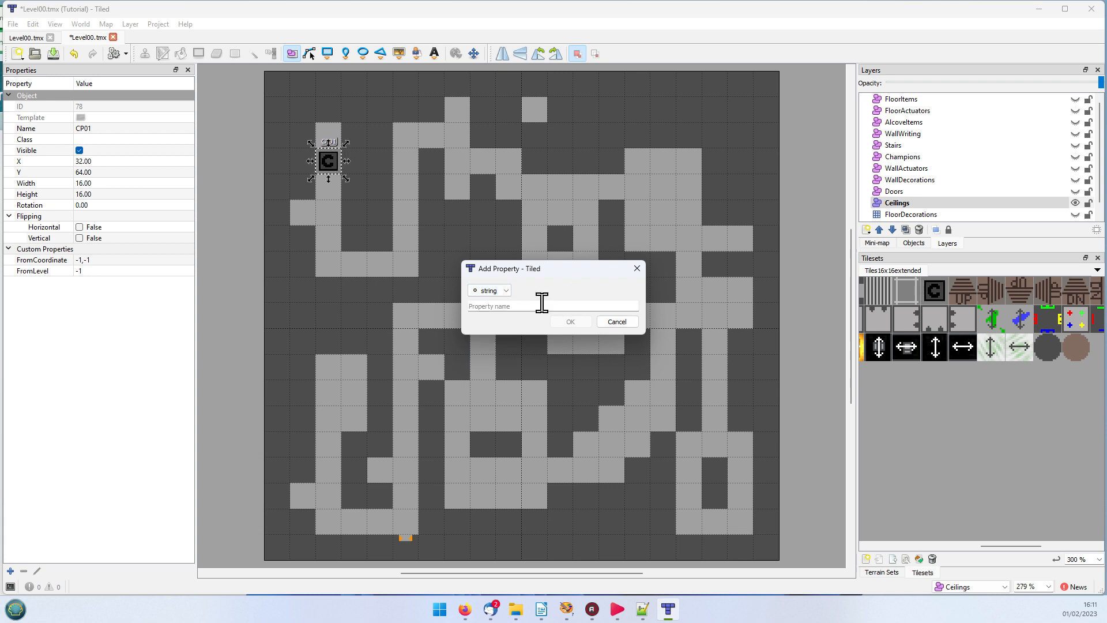
{"action": "left_click", "coordinate": [519, 306]}
{"action": "left_click", "coordinate": [615, 321]}
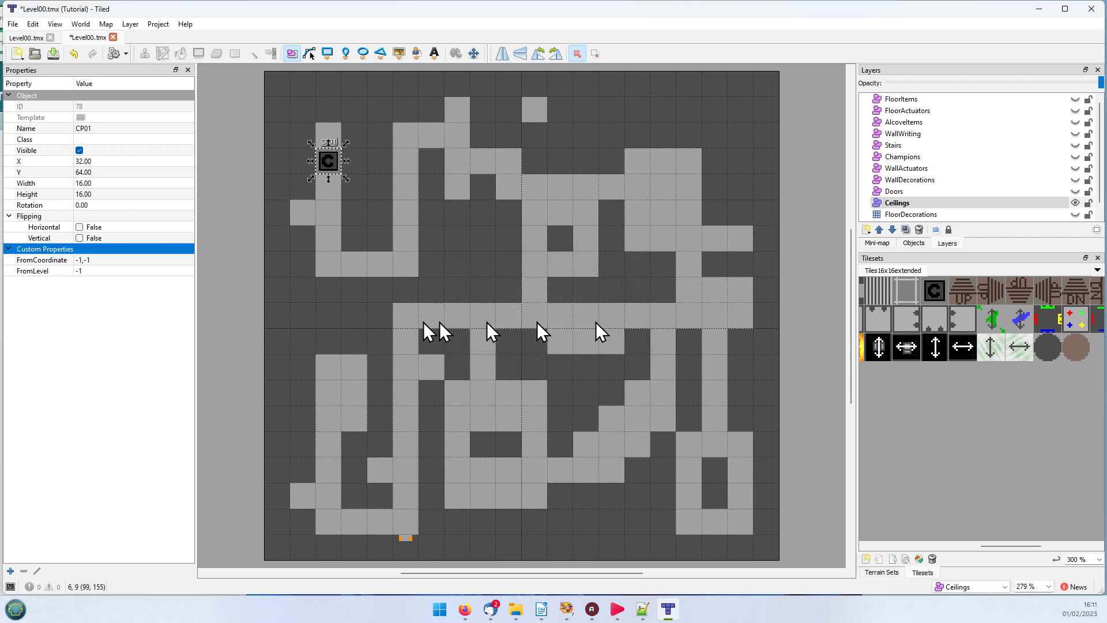
Step: Inspect CP01's FromCoordinate and FromLevel properties and the rename option for FromLevel, leaving both as they are
{"action": "left_click", "coordinate": [42, 261]}
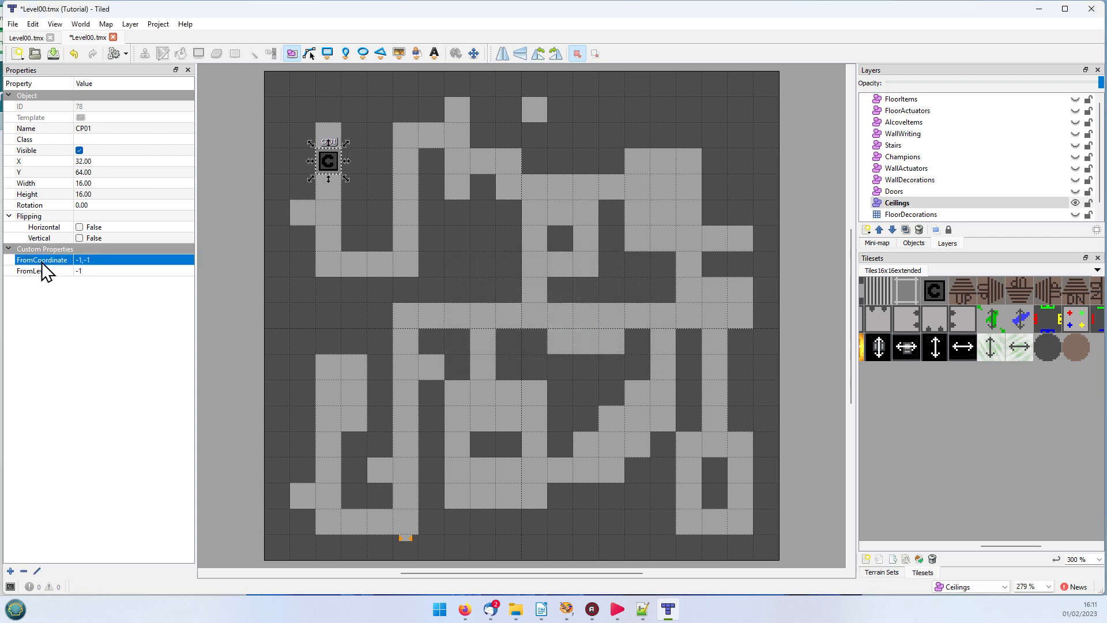
{"action": "left_click", "coordinate": [108, 259]}
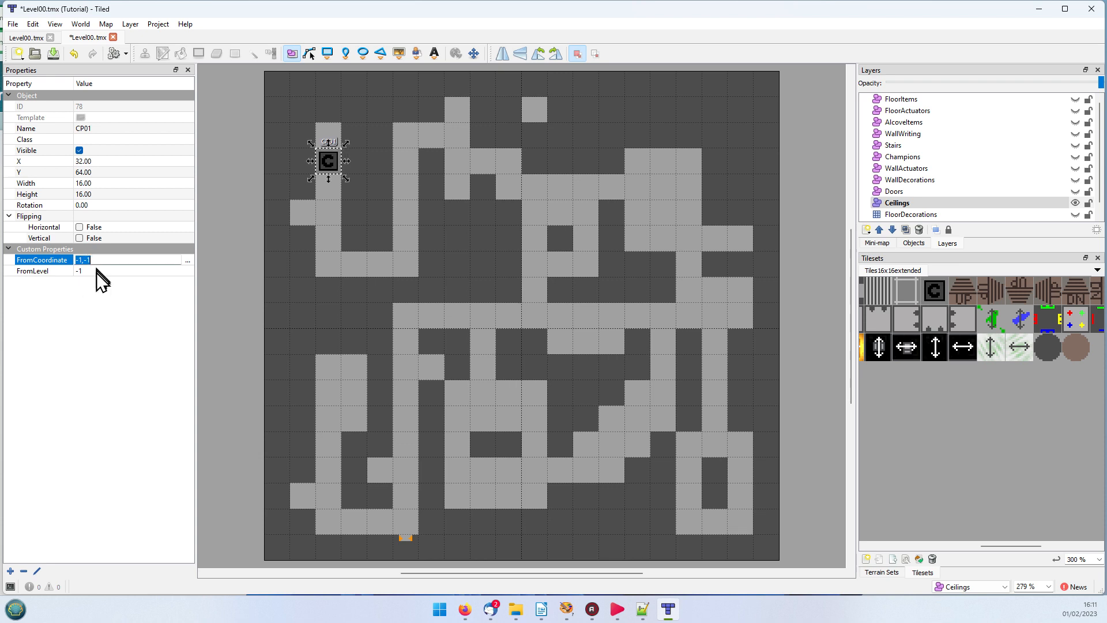
{"action": "left_click", "coordinate": [46, 272]}
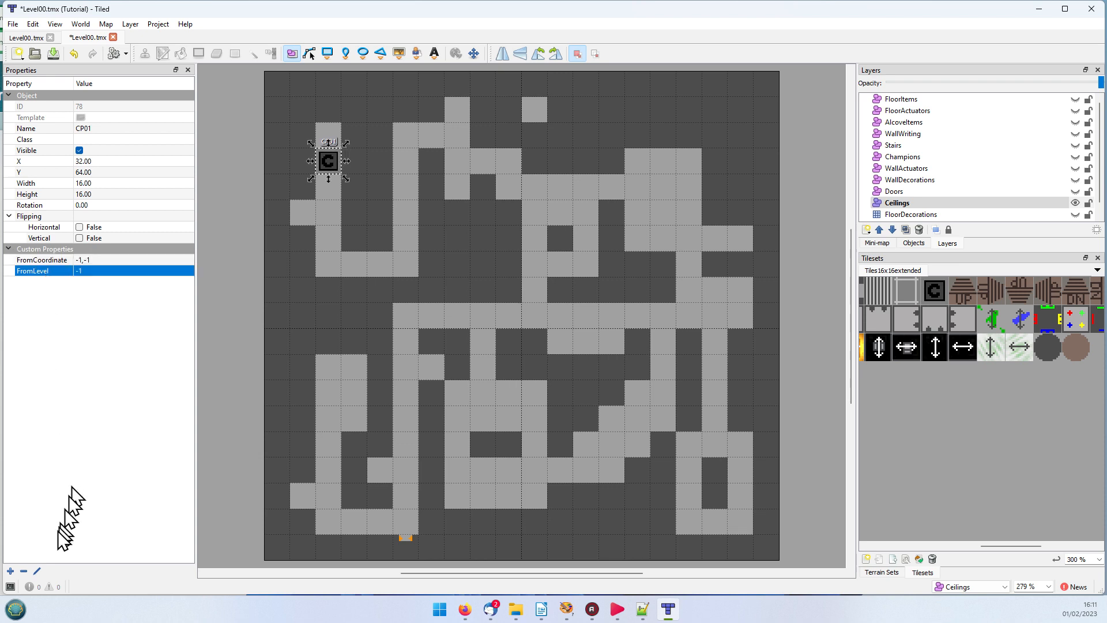
{"action": "left_click", "coordinate": [38, 571]}
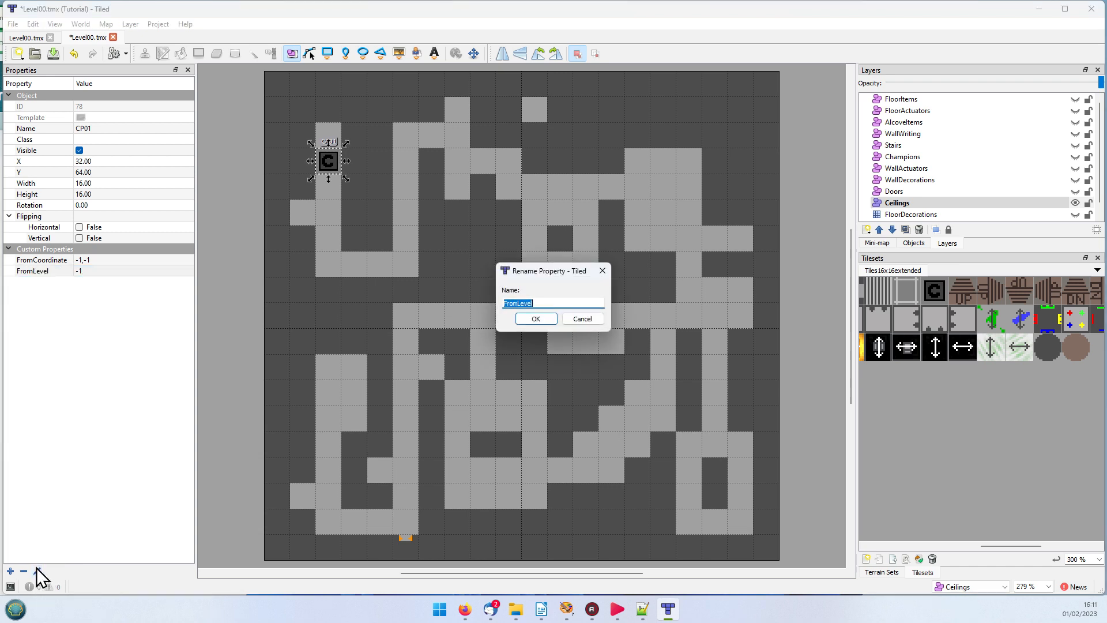
{"action": "left_click", "coordinate": [582, 318]}
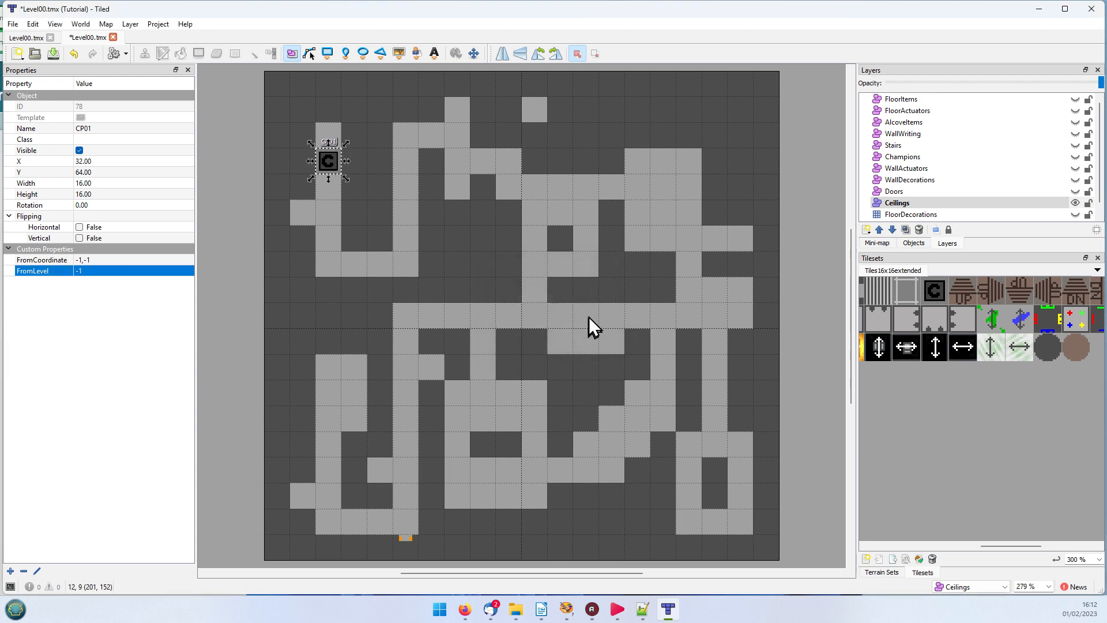
{"action": "left_click", "coordinate": [104, 327]}
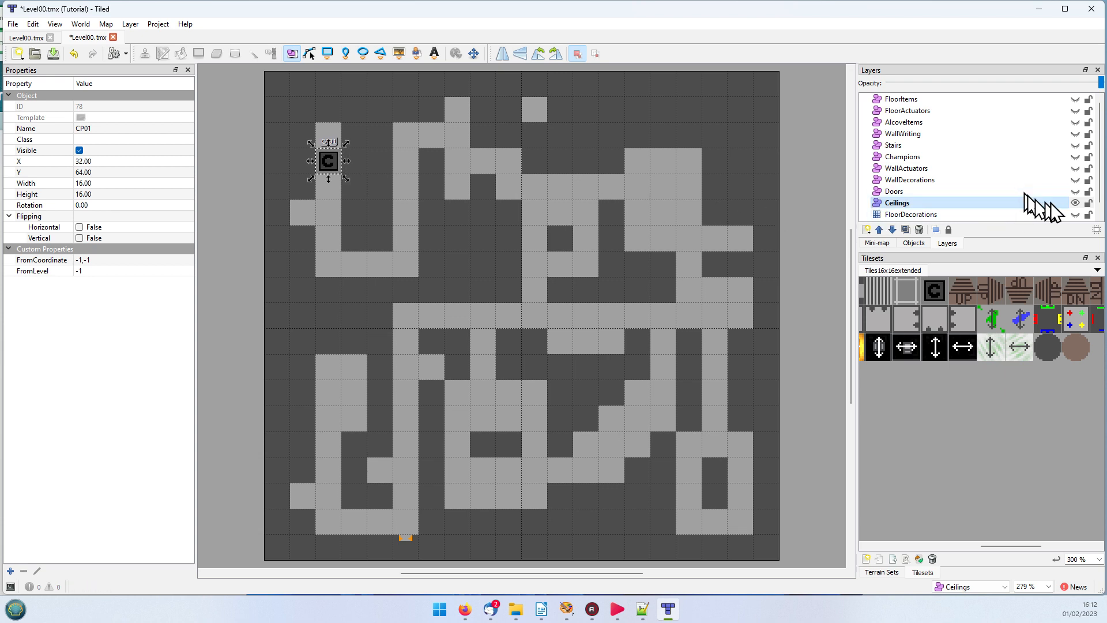
Step: Show the Doors layer instead of Ceilings and inspect the properties of the wooden Door03 object
{"action": "left_click", "coordinate": [1076, 202]}
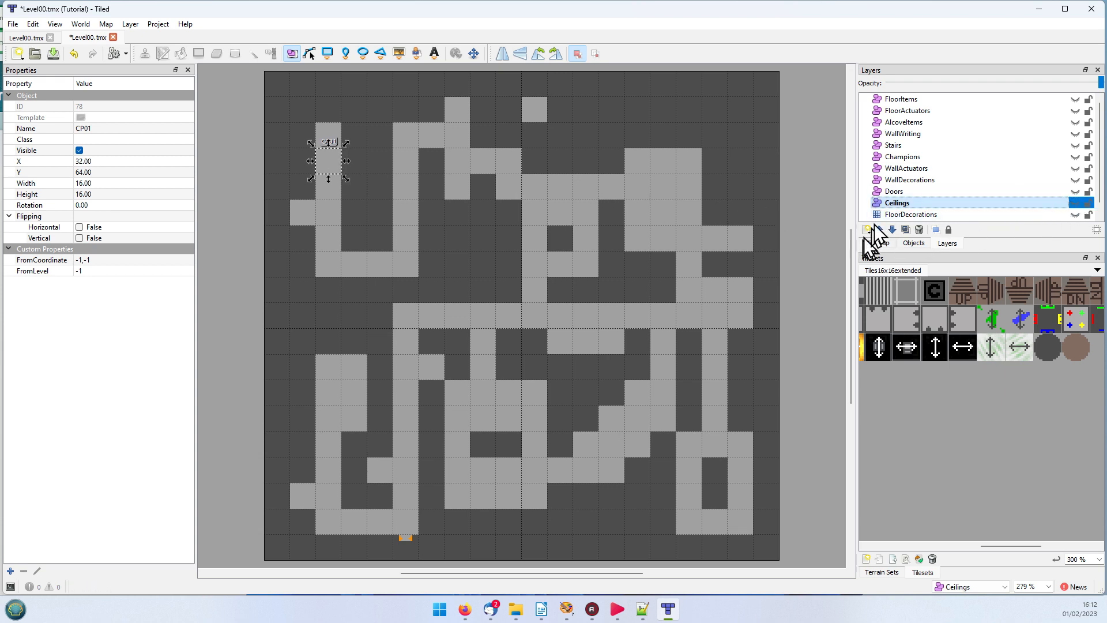
{"action": "left_click", "coordinate": [891, 191]}
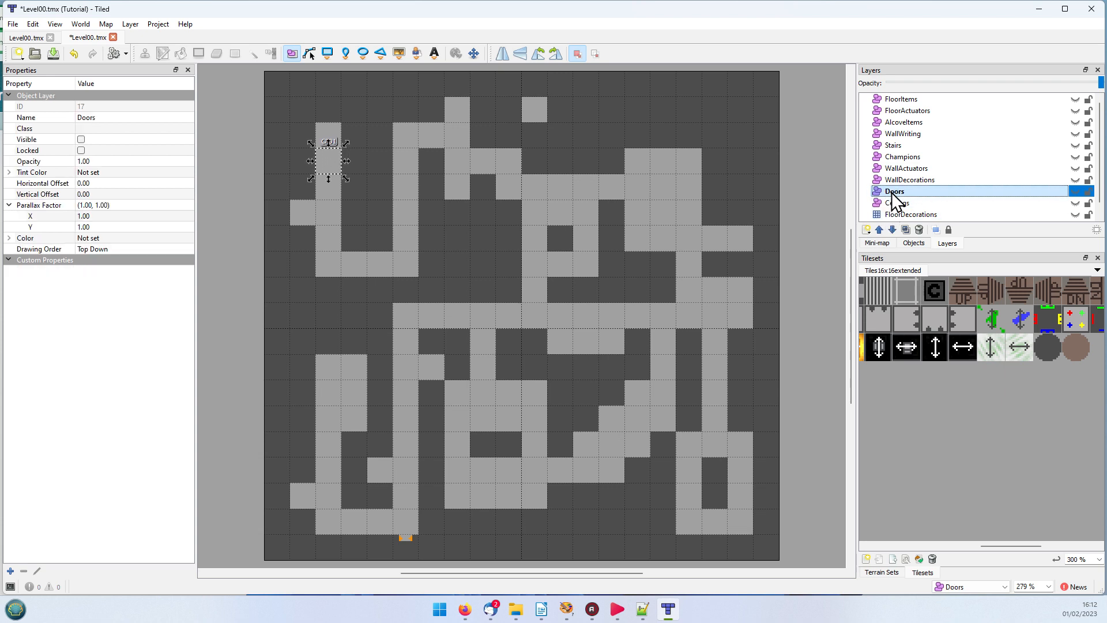
{"action": "left_click", "coordinate": [1074, 192]}
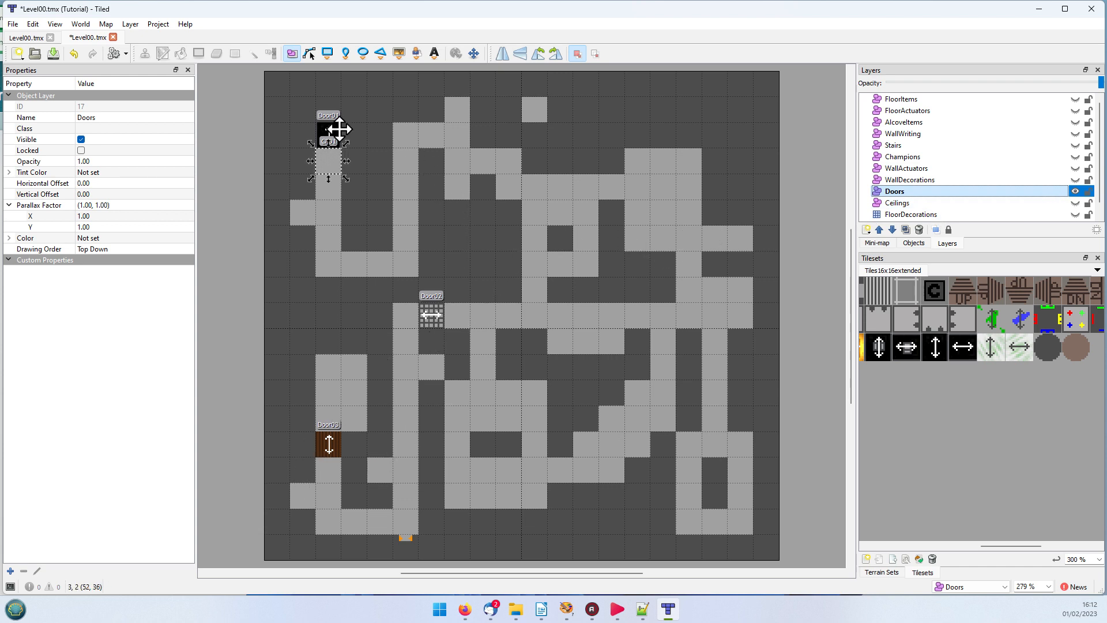
{"action": "left_click", "coordinate": [334, 449]}
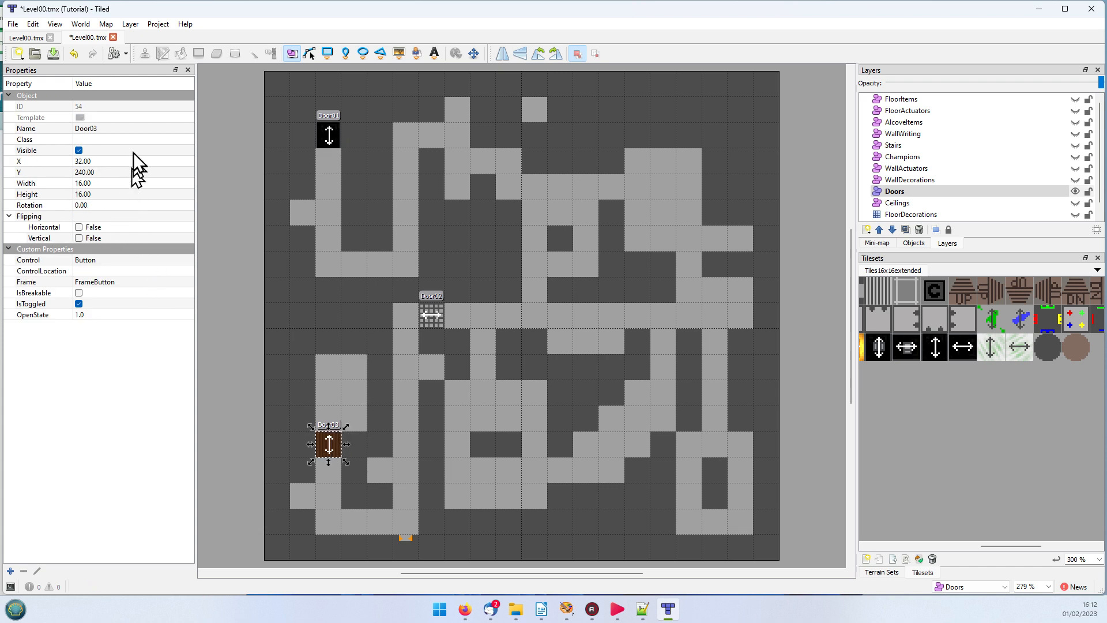
{"action": "left_click", "coordinate": [111, 129]}
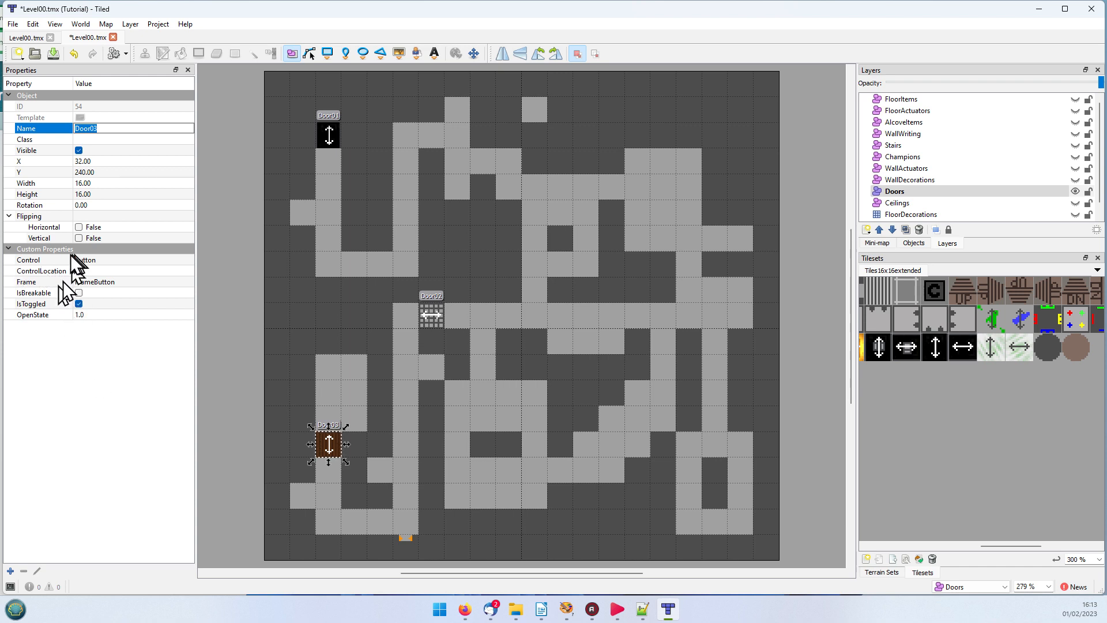
Step: Switch to Notepad++, reload the tutorial Level00.tmx and look over its layer and object group entries
{"action": "left_click", "coordinate": [642, 609]}
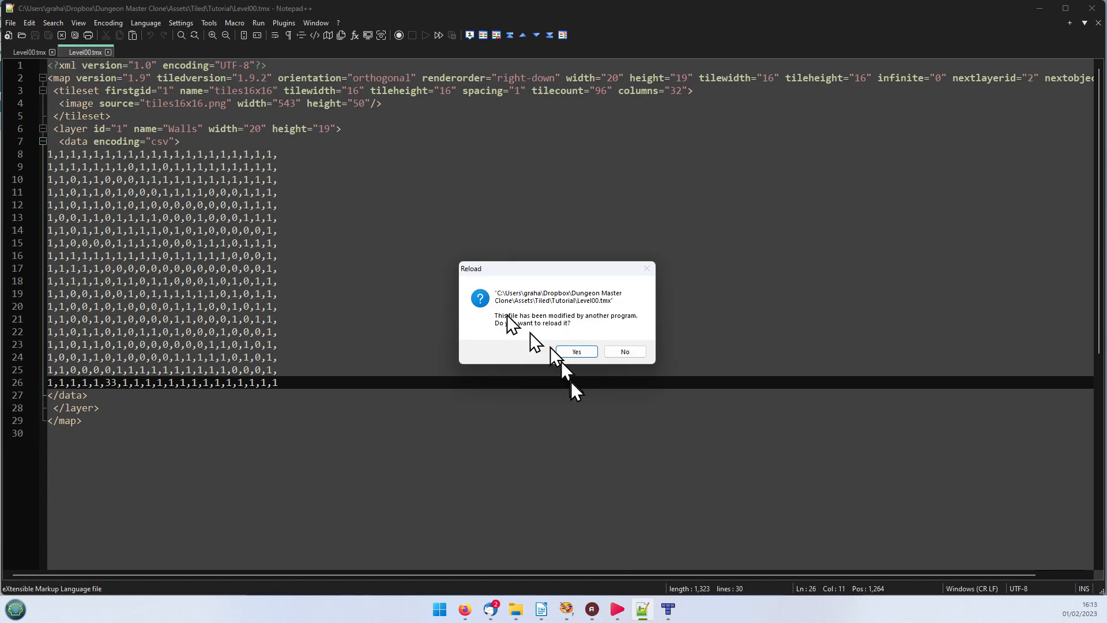
{"action": "left_click", "coordinate": [585, 351]}
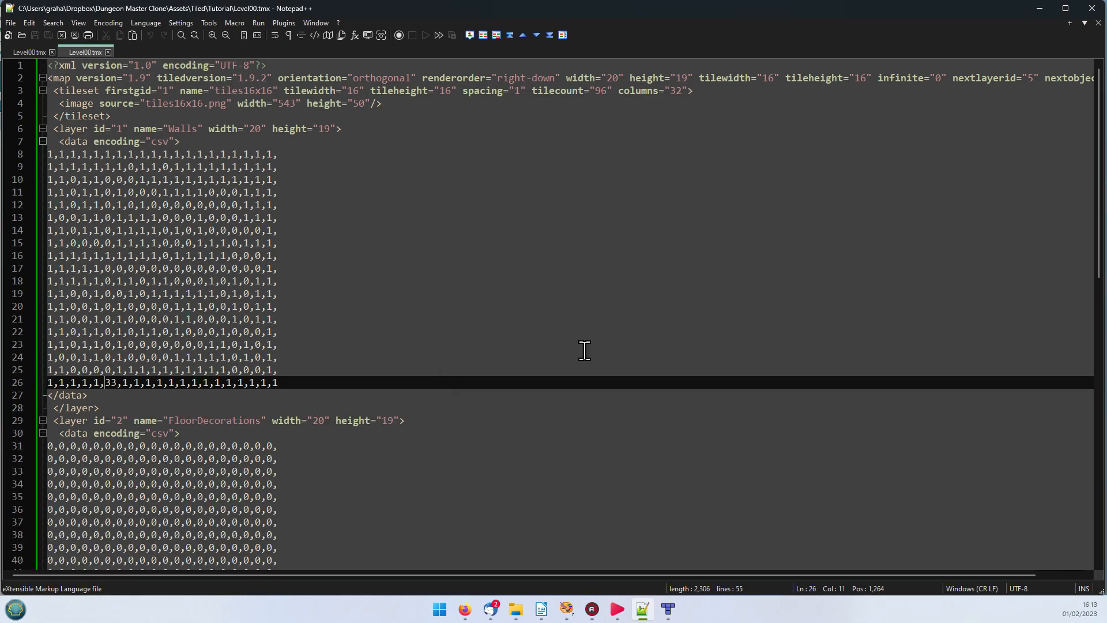
{"action": "scroll", "coordinate": [513, 298], "scroll_direction": "down", "scroll_amount": 7}
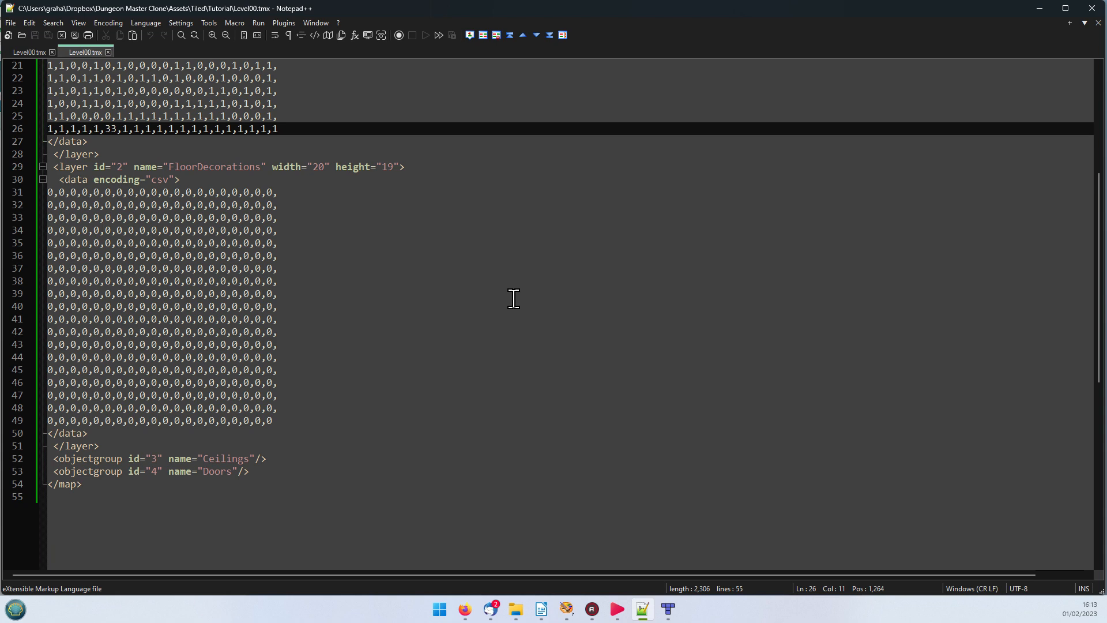
{"action": "scroll", "coordinate": [513, 298], "scroll_direction": "up", "scroll_amount": 7}
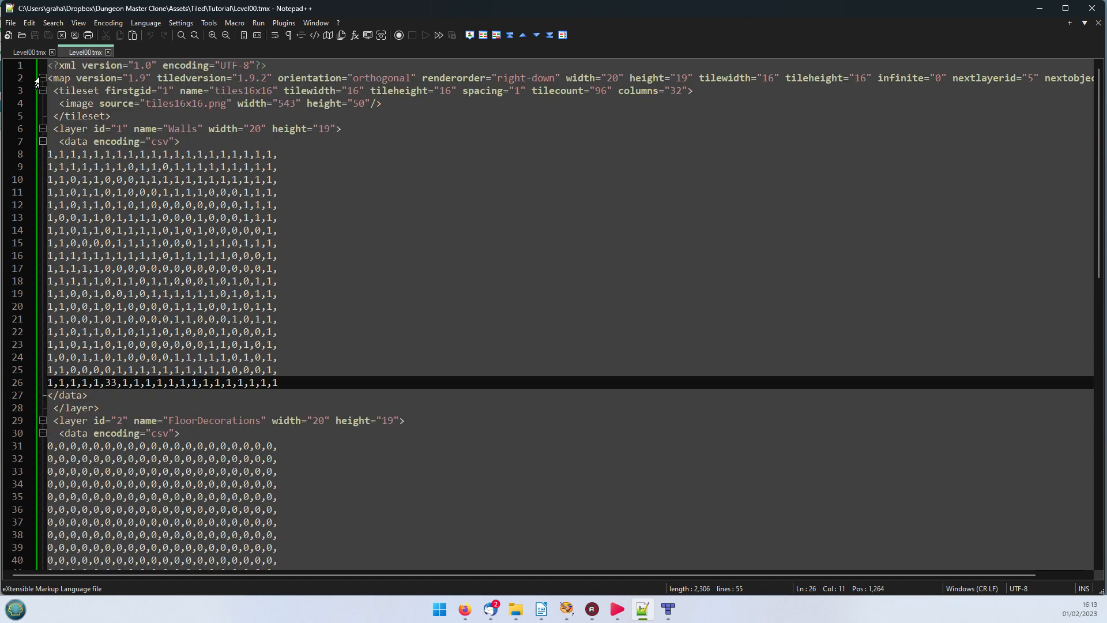
Step: Open the complete Level00.tmx file and examine the FromCoordinate and FromLevel values of CP01 in the Ceilings group
{"action": "left_click", "coordinate": [34, 53]}
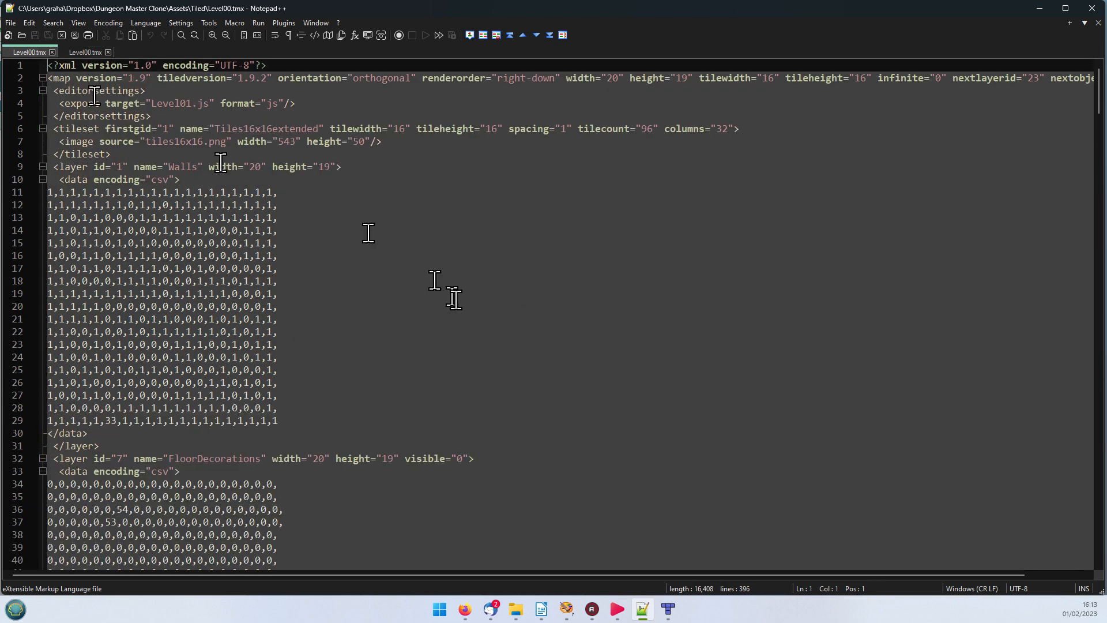
{"action": "scroll", "coordinate": [459, 301], "scroll_direction": "down", "scroll_amount": 7}
{"action": "scroll", "coordinate": [459, 301], "scroll_direction": "down", "scroll_amount": 10}
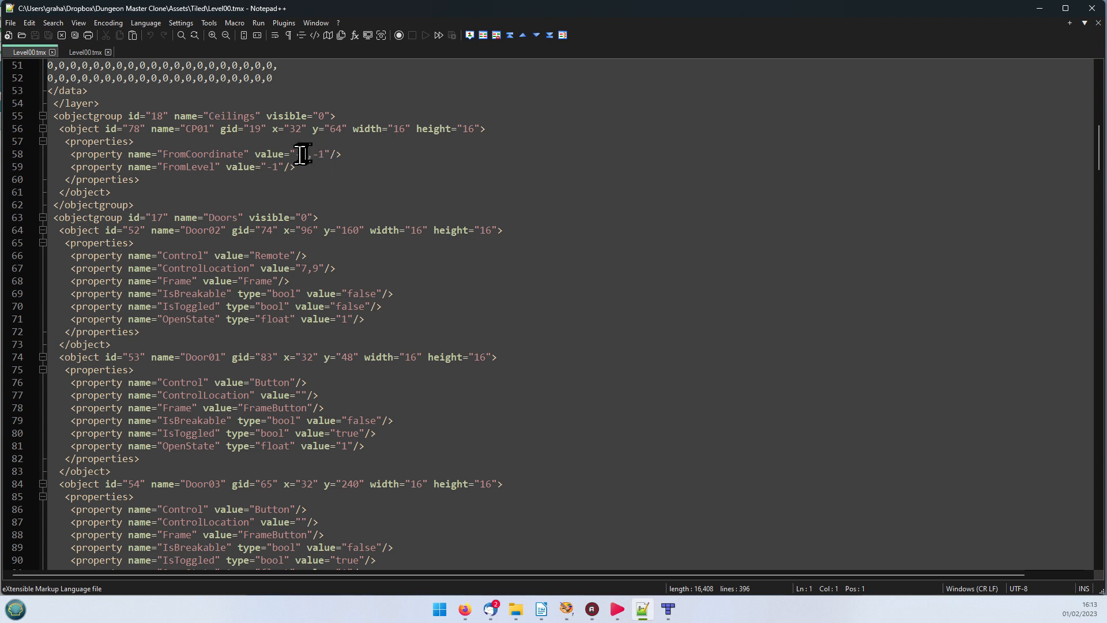
{"action": "left_click_drag", "start_coordinate": [294, 154], "coordinate": [327, 151]}
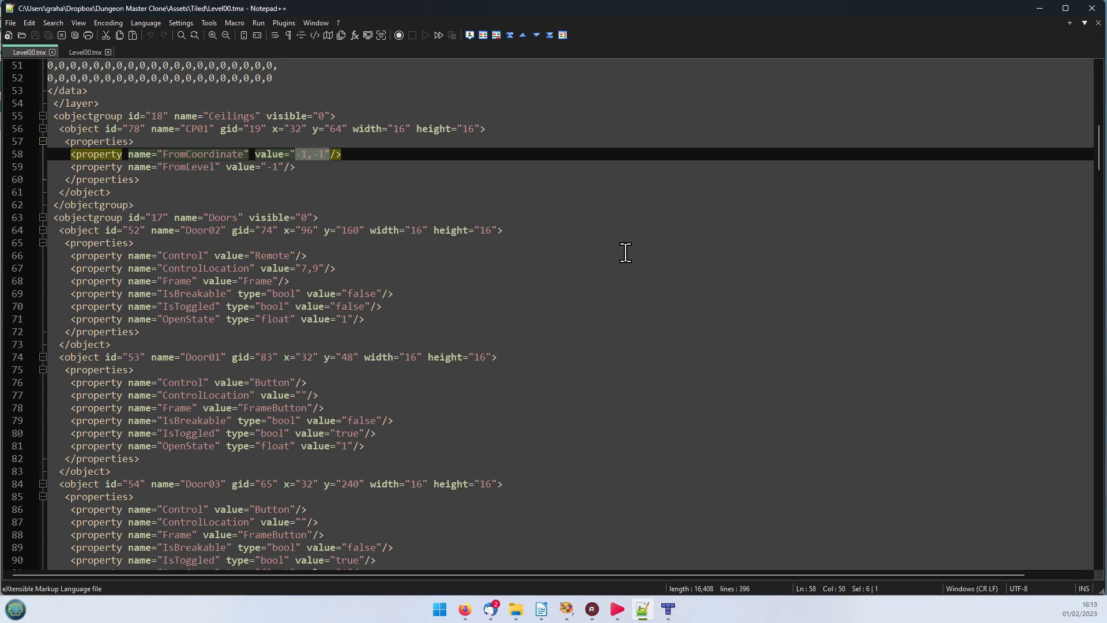
{"action": "left_click", "coordinate": [288, 167]}
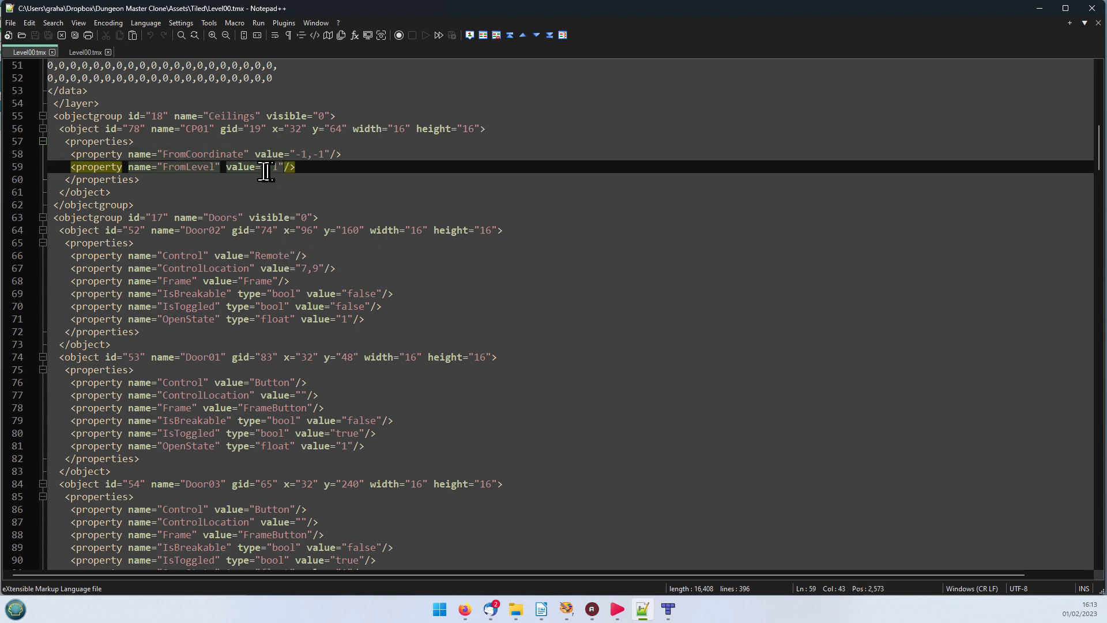
{"action": "left_click_drag", "start_coordinate": [261, 168], "coordinate": [286, 166]}
Step: Examine the door objects' property entries in the Doors group and highlight Door03's OpenState value
{"action": "scroll", "coordinate": [500, 291], "scroll_direction": "down", "scroll_amount": 3}
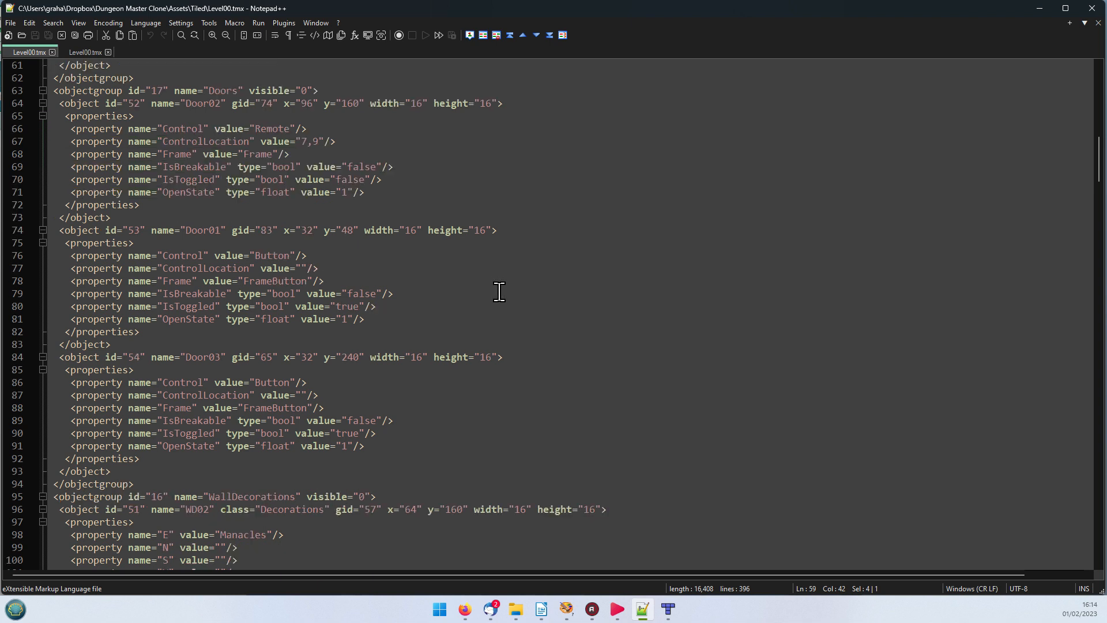
{"action": "scroll", "coordinate": [499, 292], "scroll_direction": "down", "scroll_amount": 3}
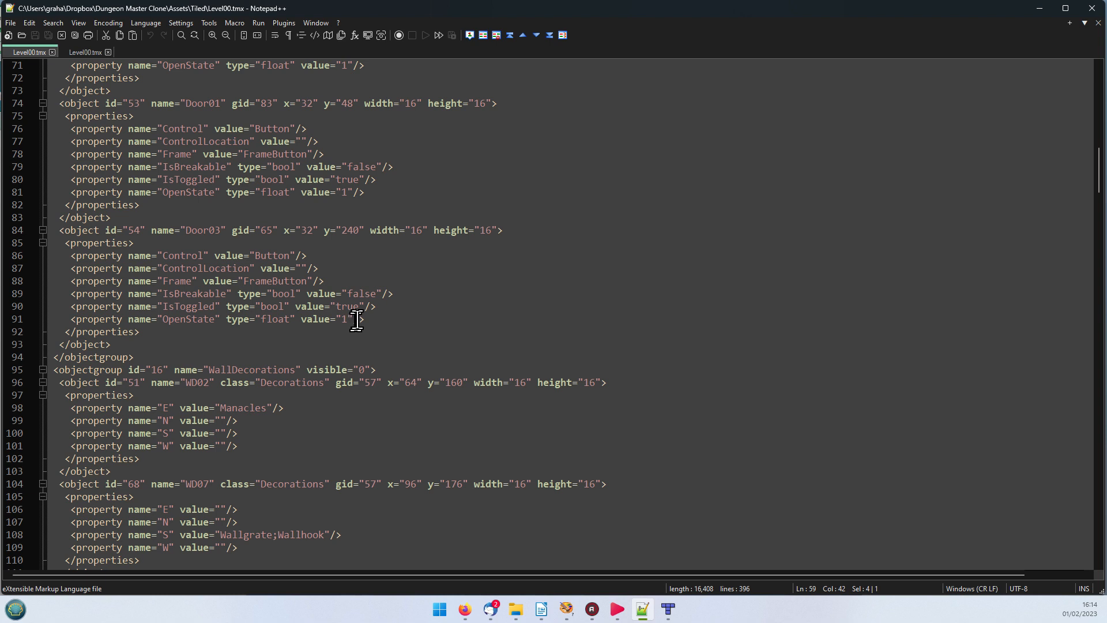
{"action": "left_click_drag", "start_coordinate": [355, 319], "coordinate": [339, 321]}
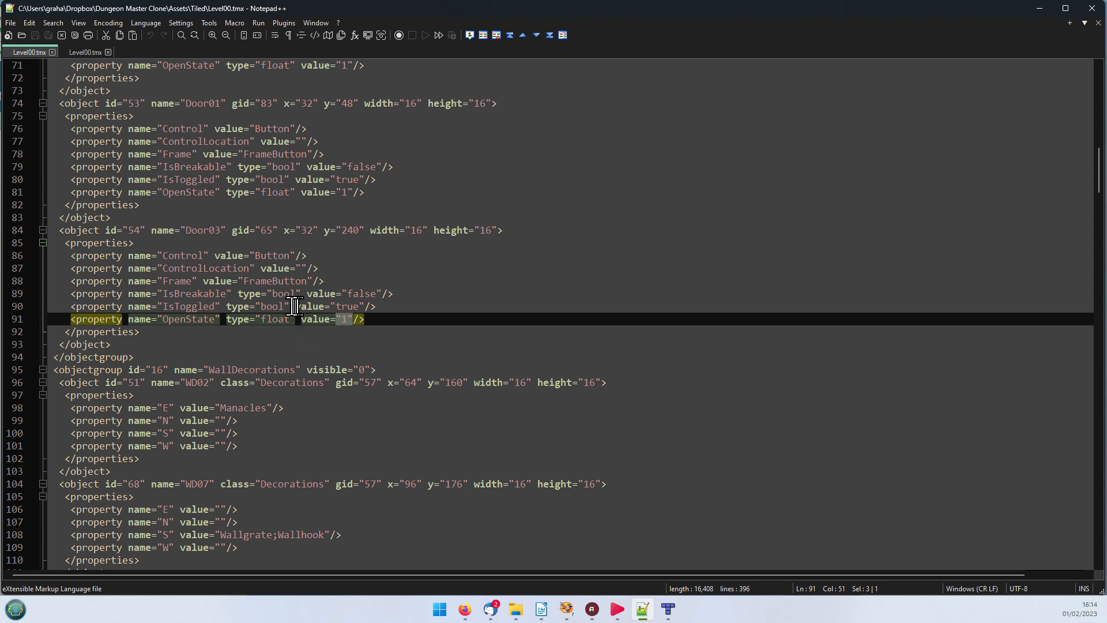
Step: Highlight Door03's IsToggled value in the Doors group, clear the highlight and return to the map in Tiled
{"action": "left_click_drag", "start_coordinate": [337, 306], "coordinate": [358, 306]}
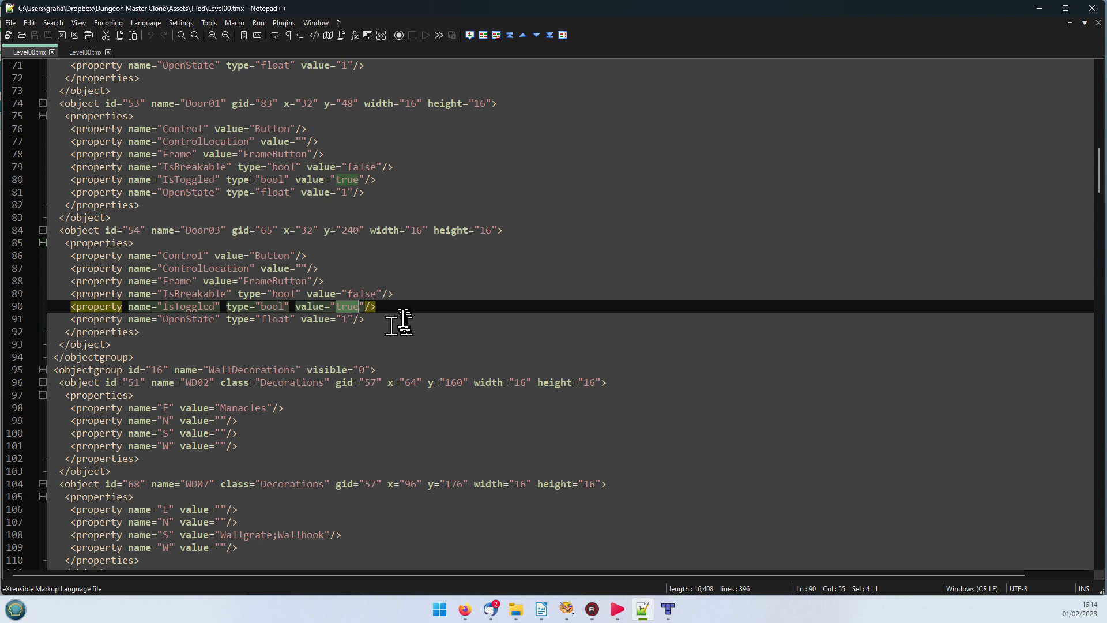
{"action": "left_click", "coordinate": [382, 344]}
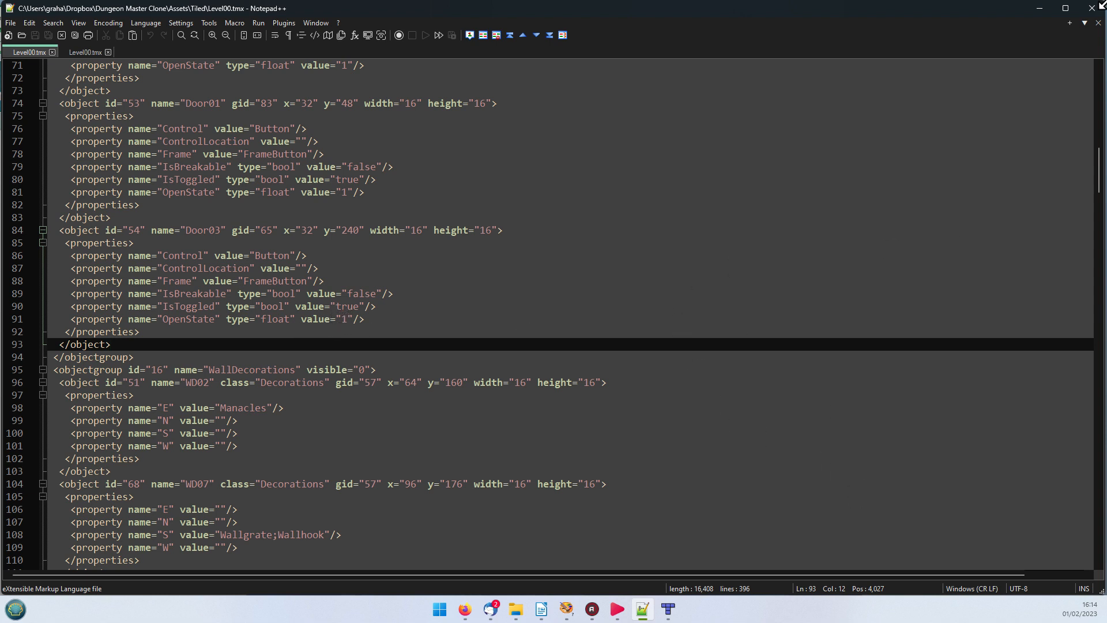
{"action": "left_click", "coordinate": [1039, 8]}
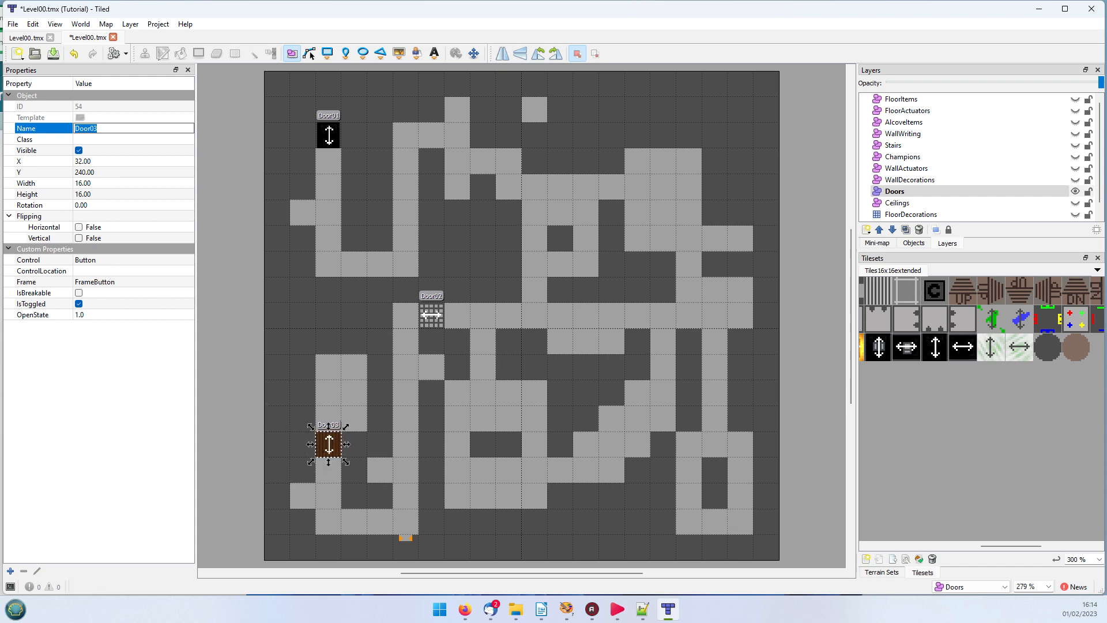
Step: Switch to the LibreOffice Writer guide and find the Doors section's table of property names, data types and acceptable values
{"action": "left_click_drag", "start_coordinate": [1106, 277], "coordinate": [487, 18]}
{"action": "scroll", "coordinate": [635, 301], "scroll_direction": "down", "scroll_amount": 7}
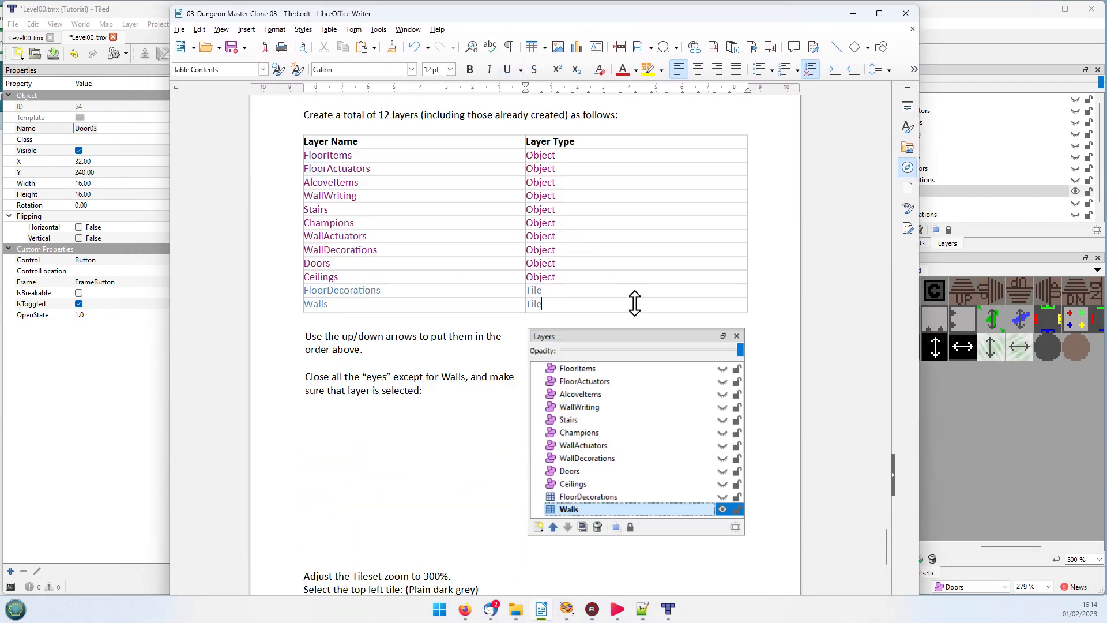
{"action": "scroll", "coordinate": [635, 313], "scroll_direction": "down", "scroll_amount": 7}
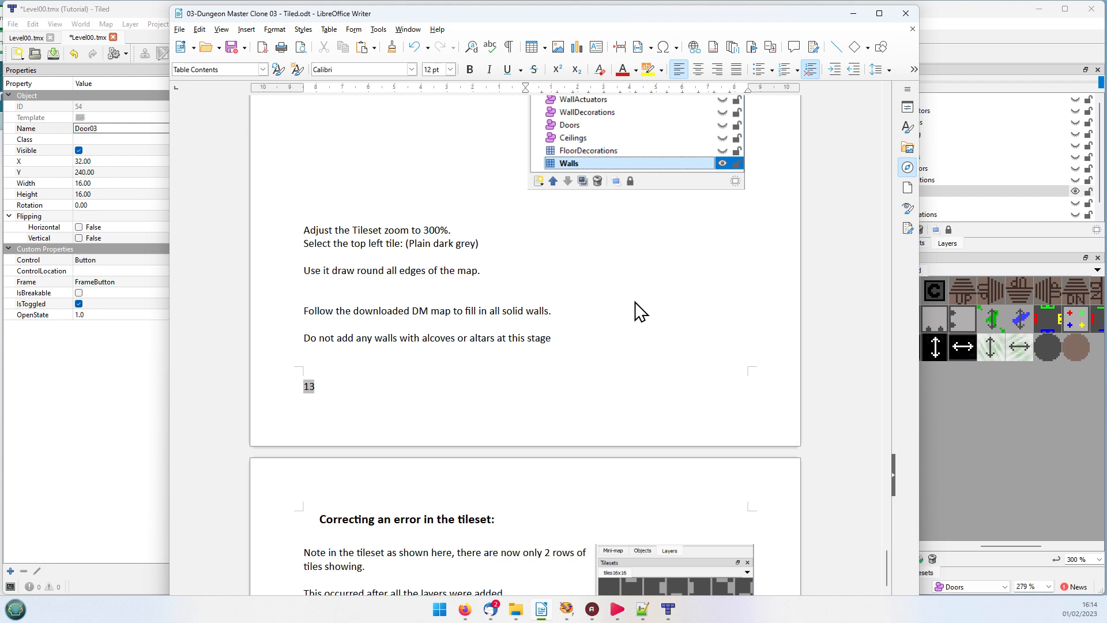
{"action": "scroll", "coordinate": [635, 302], "scroll_direction": "down", "scroll_amount": 20}
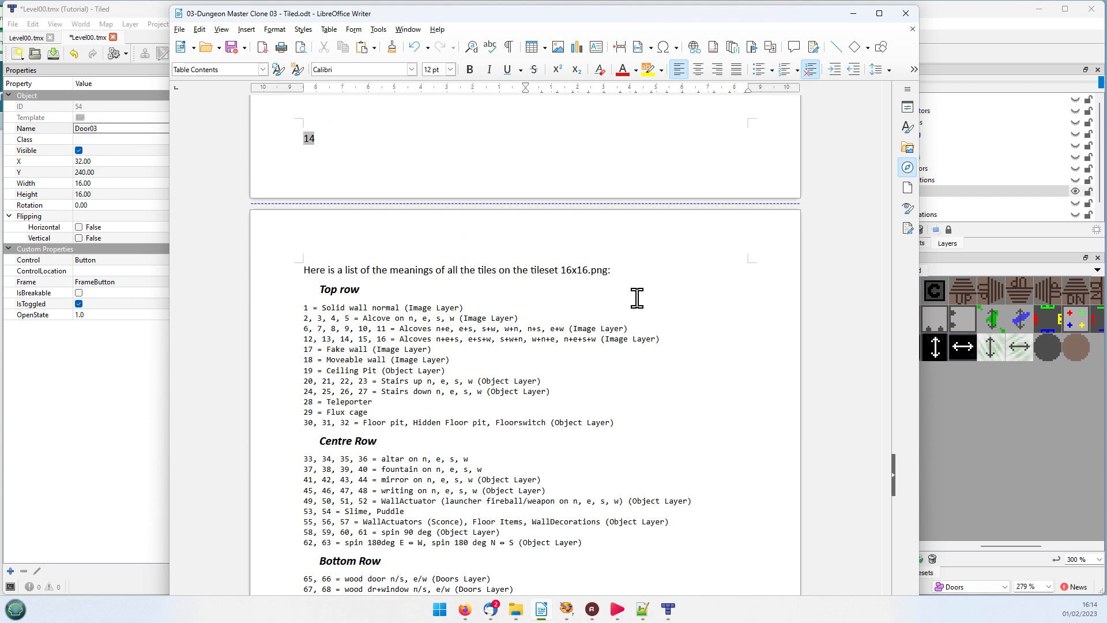
{"action": "scroll", "coordinate": [637, 298], "scroll_direction": "down", "scroll_amount": 20}
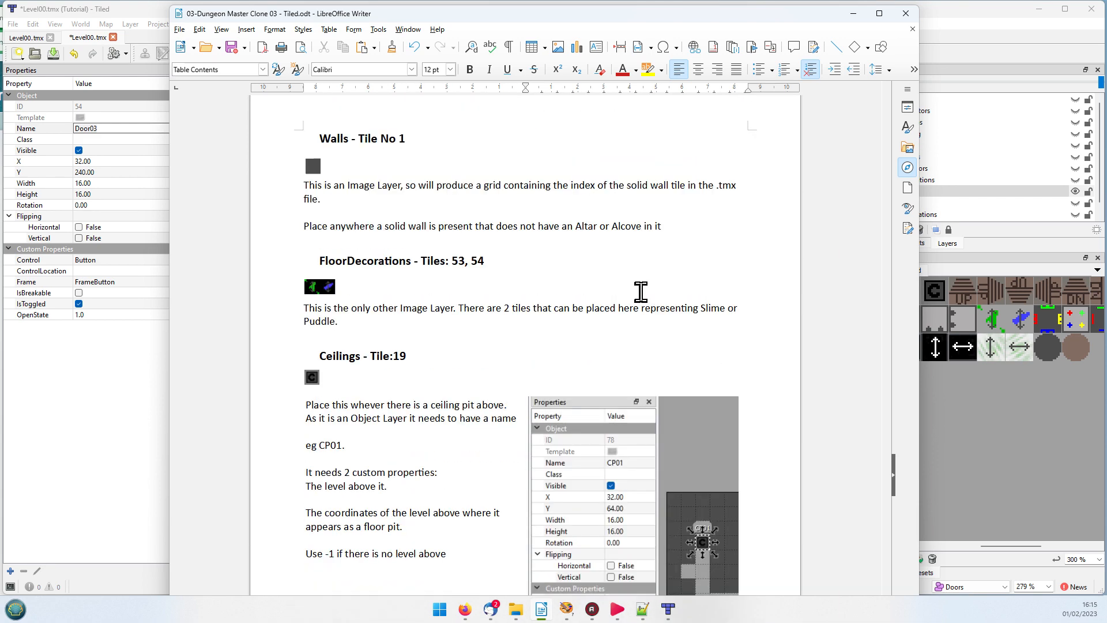
{"action": "scroll", "coordinate": [641, 291], "scroll_direction": "down", "scroll_amount": 20}
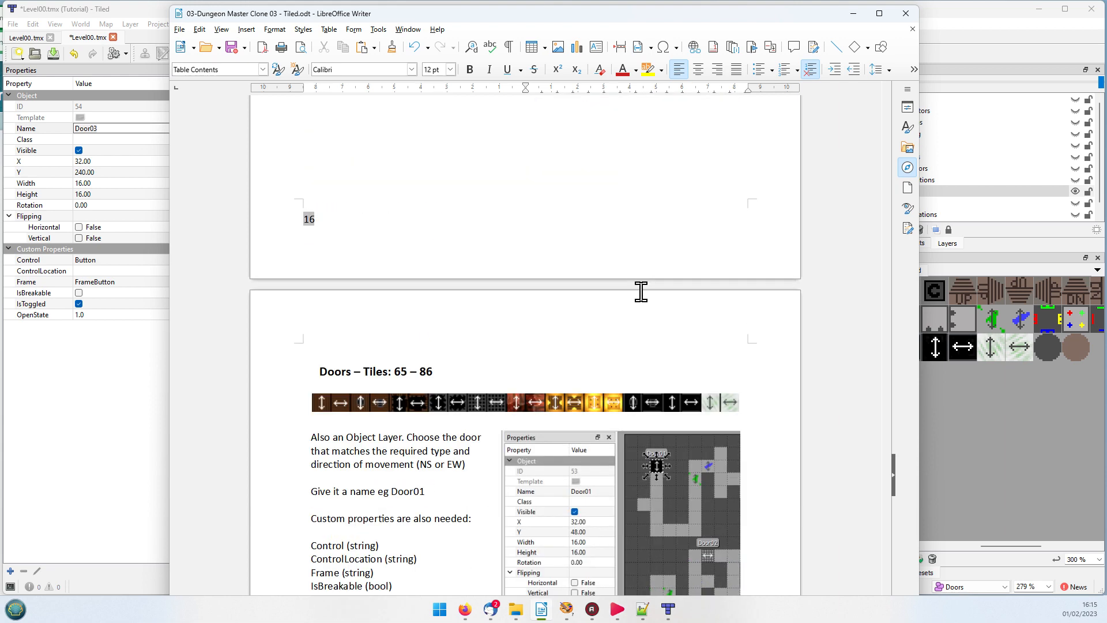
{"action": "scroll", "coordinate": [640, 291], "scroll_direction": "down", "scroll_amount": 10}
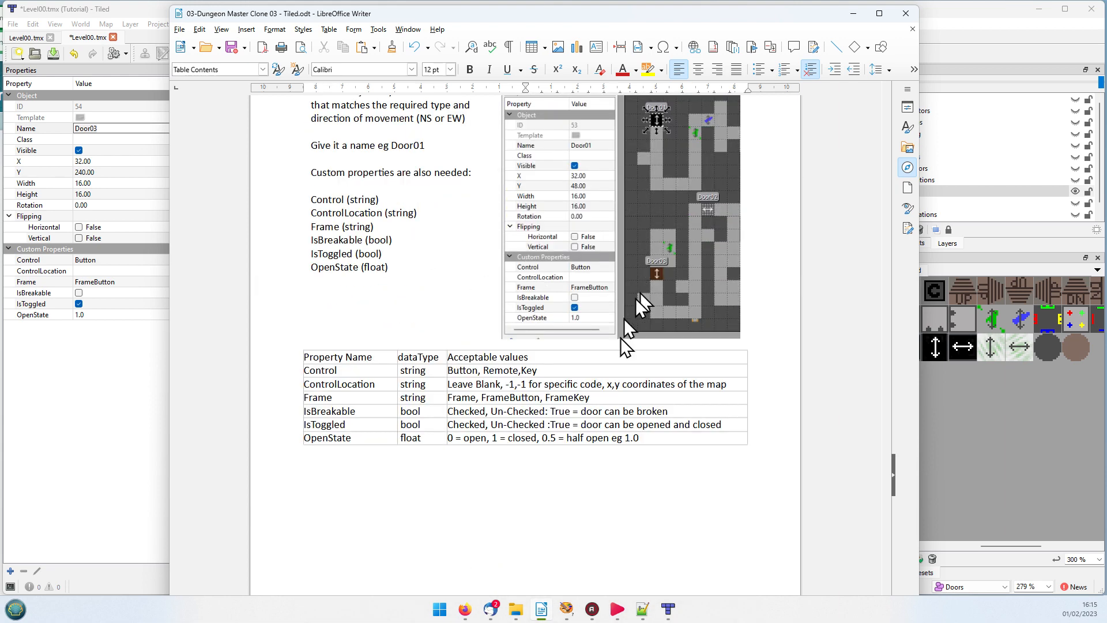
Step: Insert a space before Key in the Control row's acceptable values and review the ControlLocation option "-1,-1 for specific code"
{"action": "left_click", "coordinate": [569, 369]}
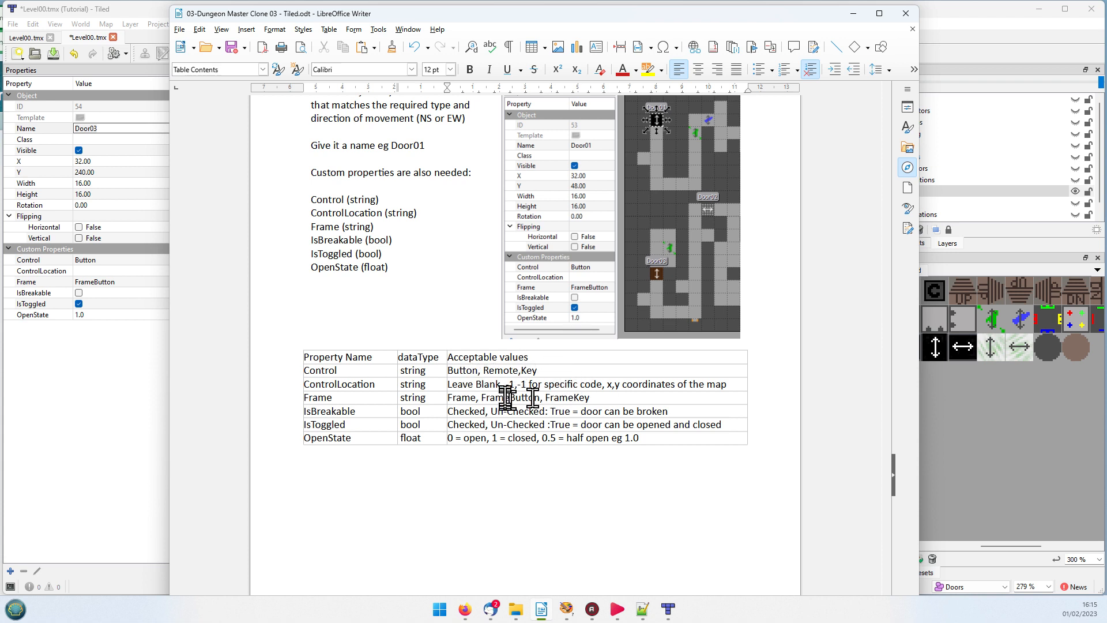
{"action": "left_click", "coordinate": [484, 371]}
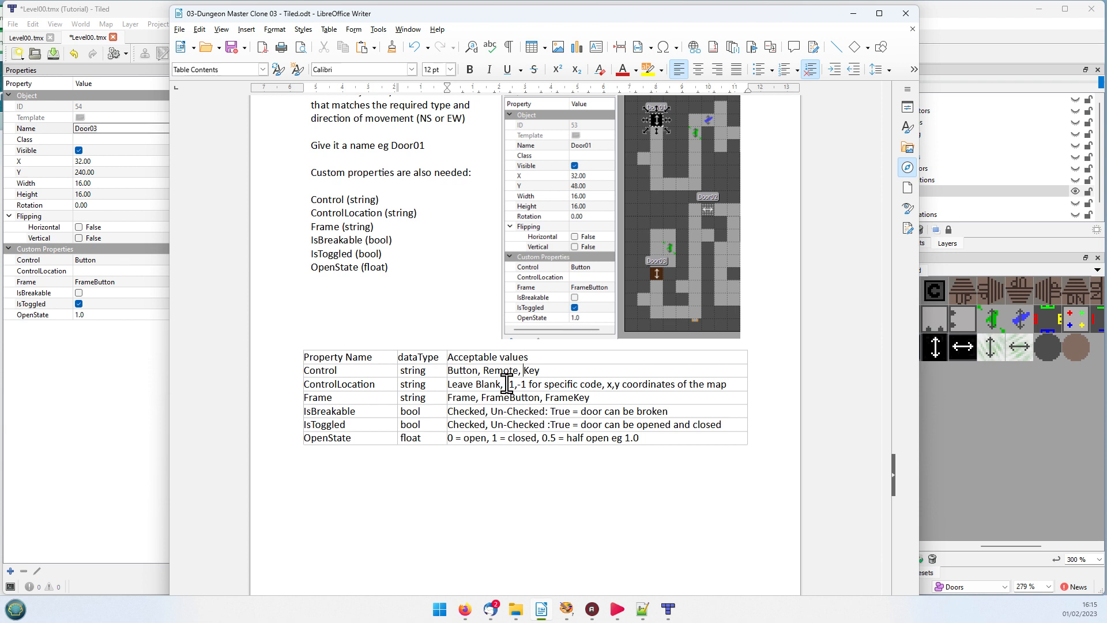
{"action": "left_click_drag", "start_coordinate": [503, 385], "coordinate": [527, 384]}
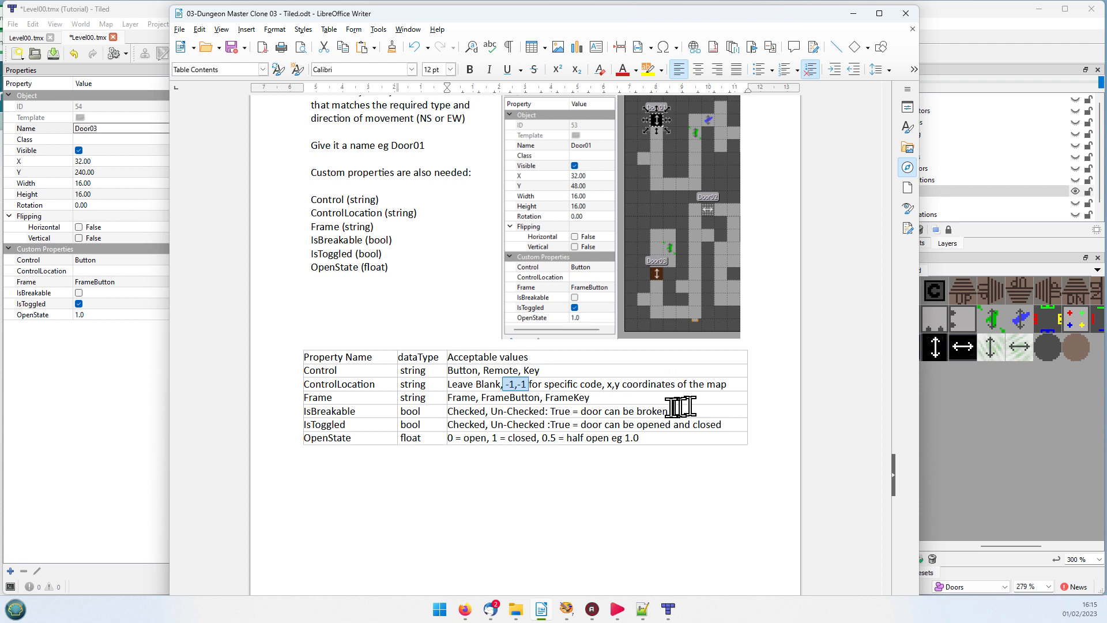
{"action": "left_click", "coordinate": [526, 384]}
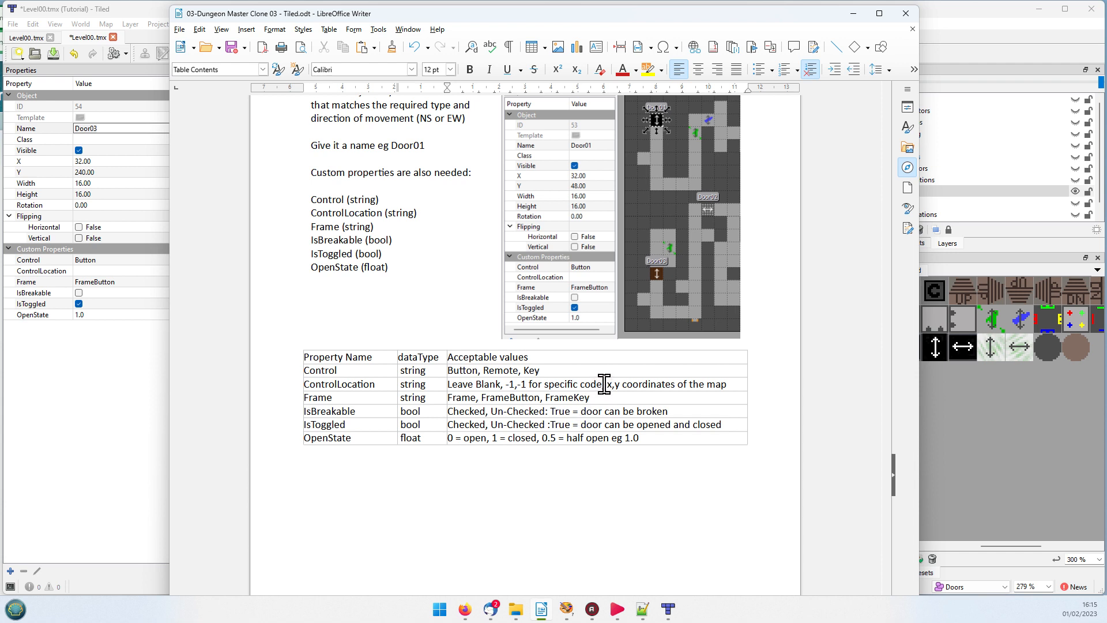
{"action": "left_click_drag", "start_coordinate": [603, 384], "coordinate": [507, 385]}
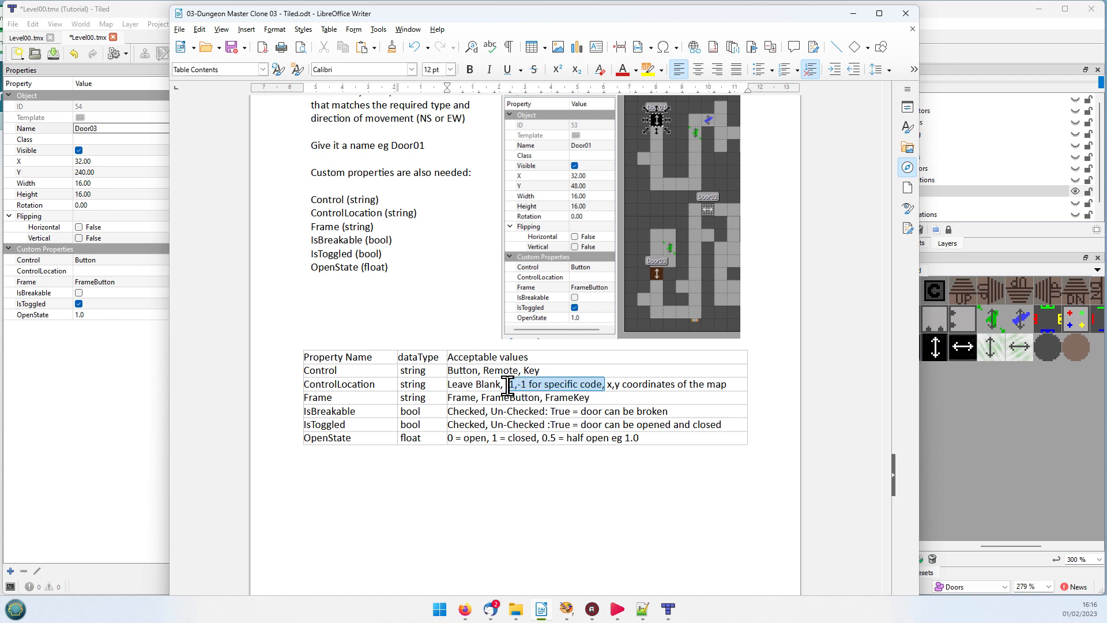
{"action": "left_click", "coordinate": [629, 515]}
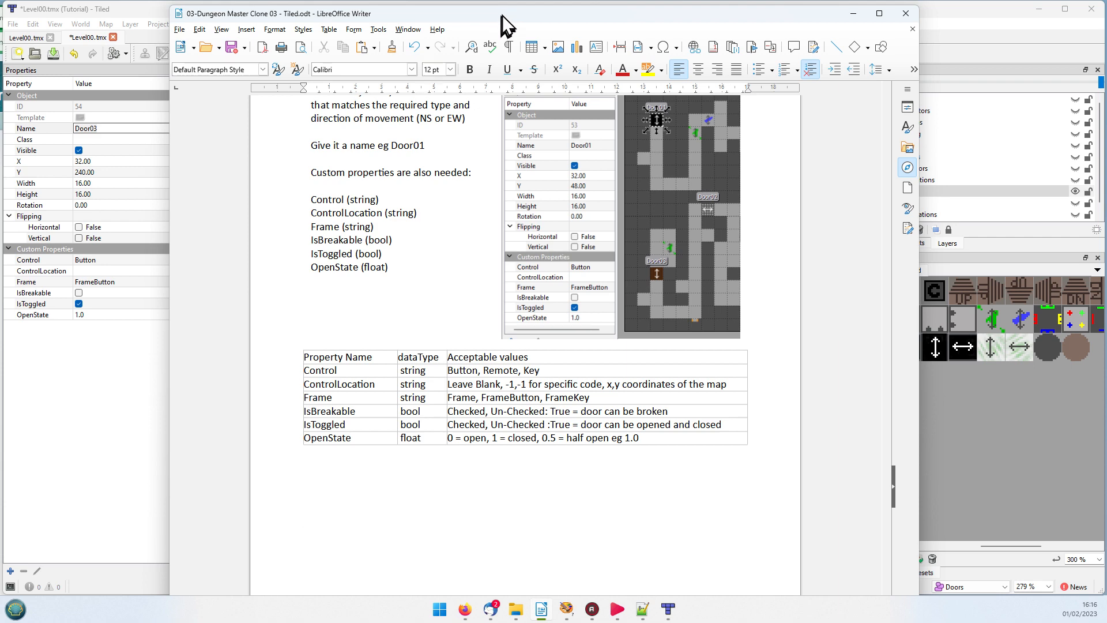
Step: Switch back to Tiled and select the Door02 object to inspect its custom properties
{"action": "key", "text": "alt+Tab"}
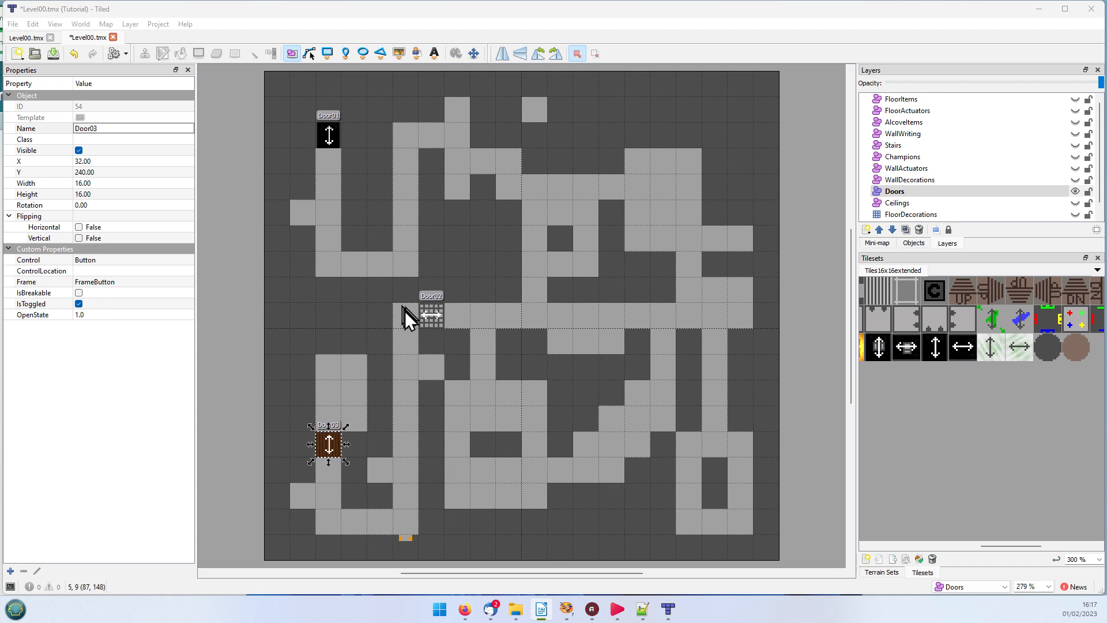
{"action": "left_click", "coordinate": [436, 317]}
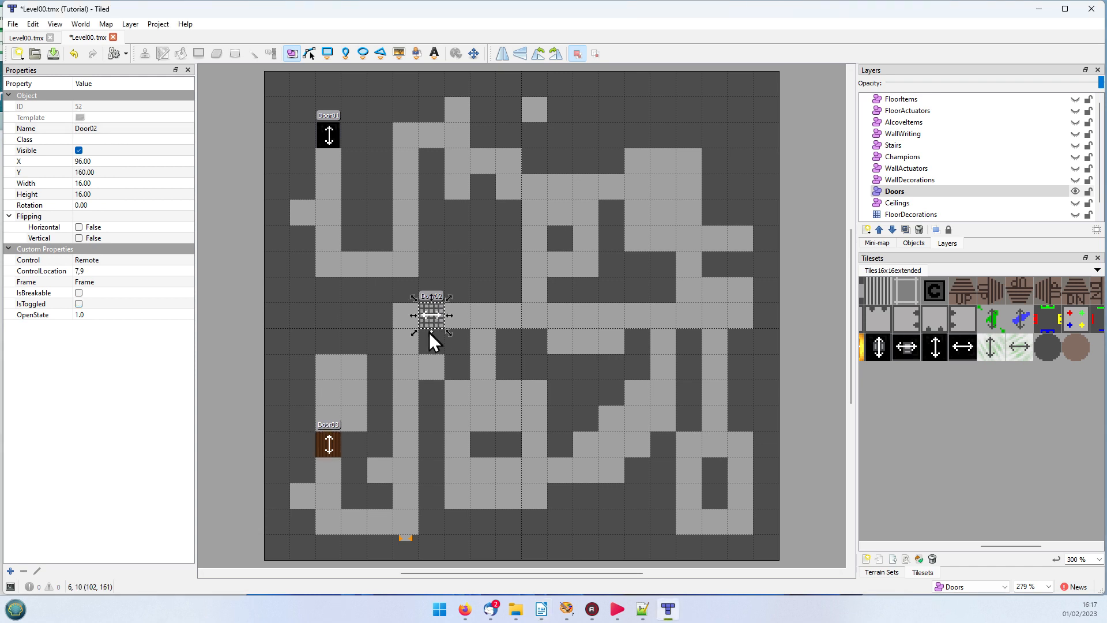
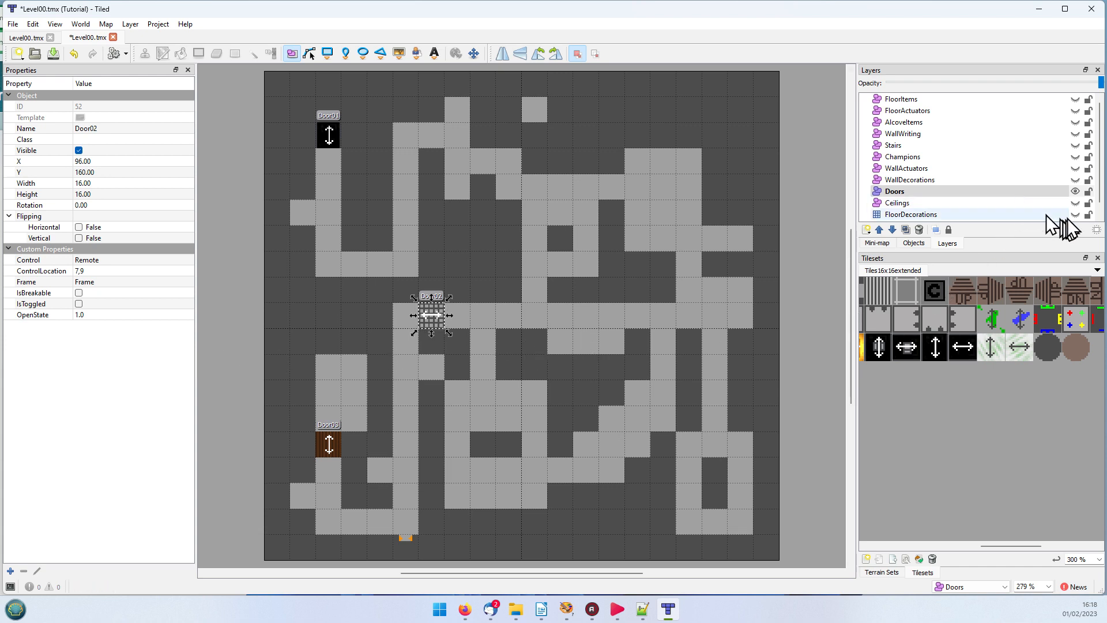
Step: Hide the Doors layer, then select the WallDecorations layer and make it visible
{"action": "left_click", "coordinate": [1082, 194]}
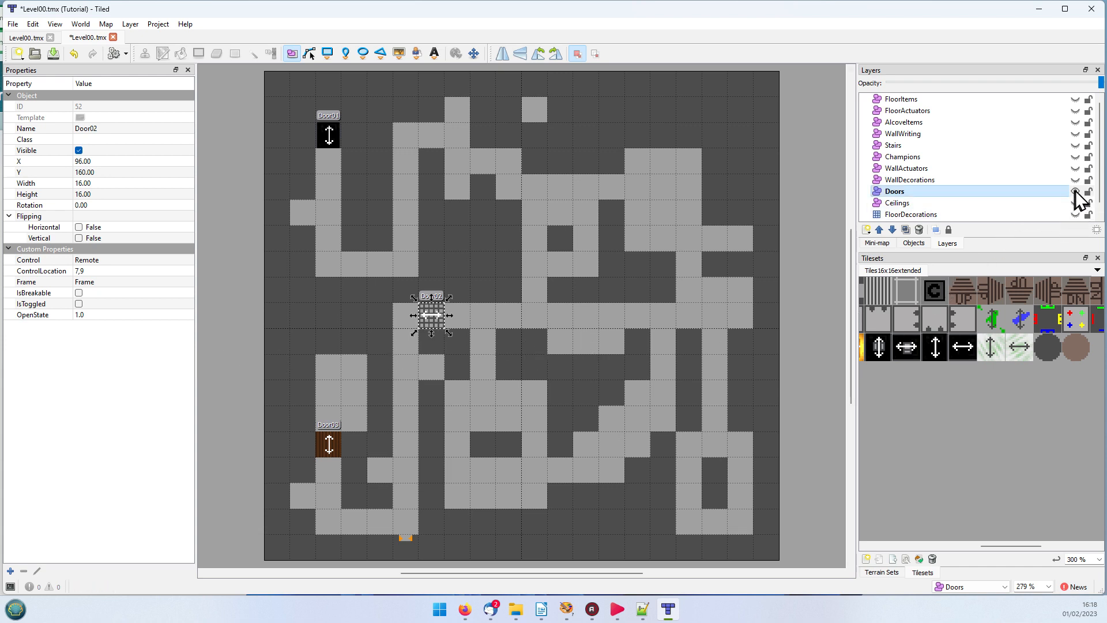
{"action": "left_click", "coordinate": [1076, 190]}
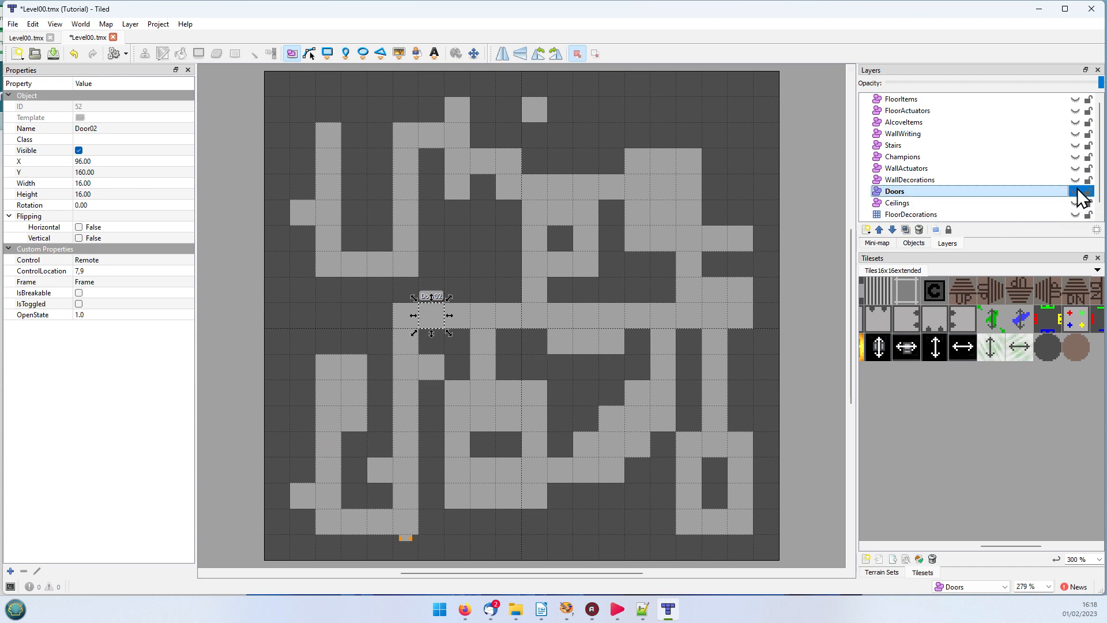
{"action": "left_click", "coordinate": [922, 179]}
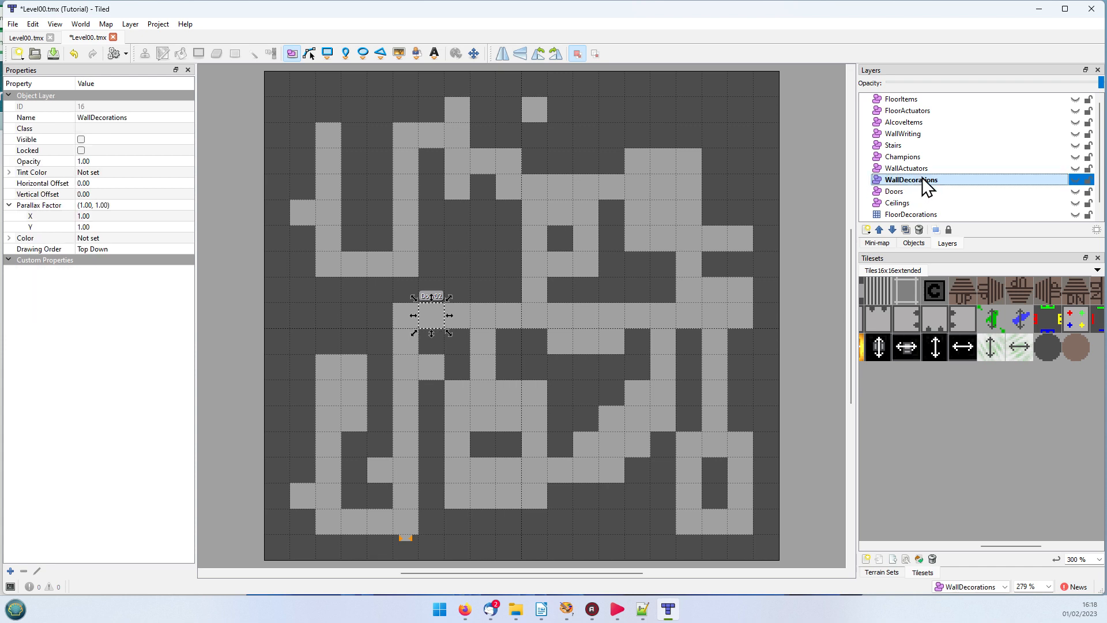
{"action": "left_click", "coordinate": [1076, 179]}
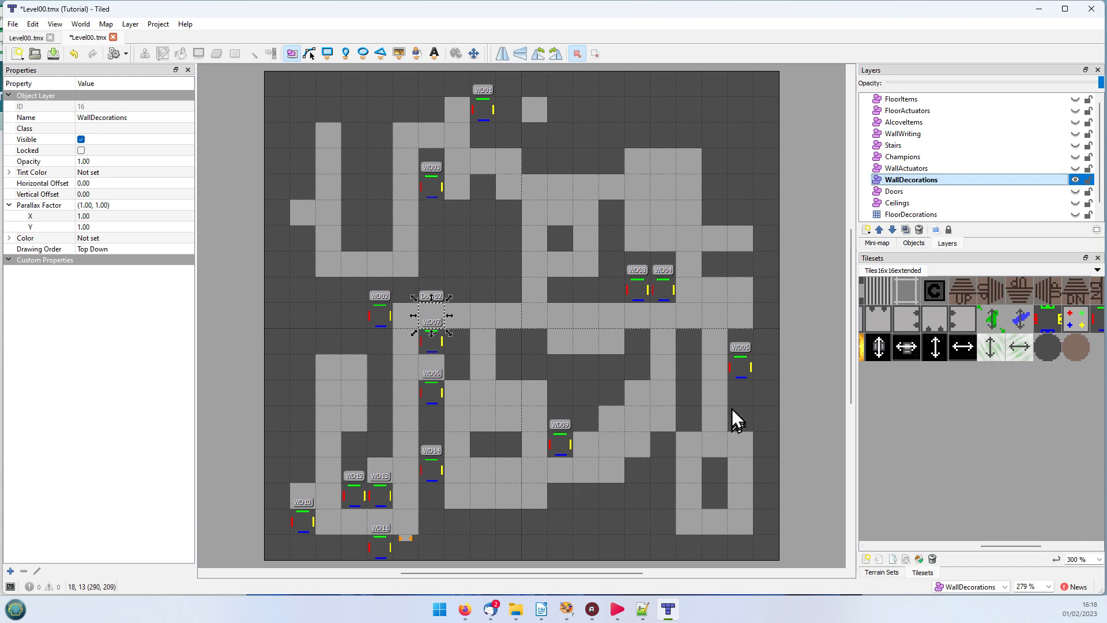
Step: Inspect the E, N, S and W custom properties of wall decorations WD01, WD03, WD14, WD12 and WD13
{"action": "left_click", "coordinate": [482, 112]}
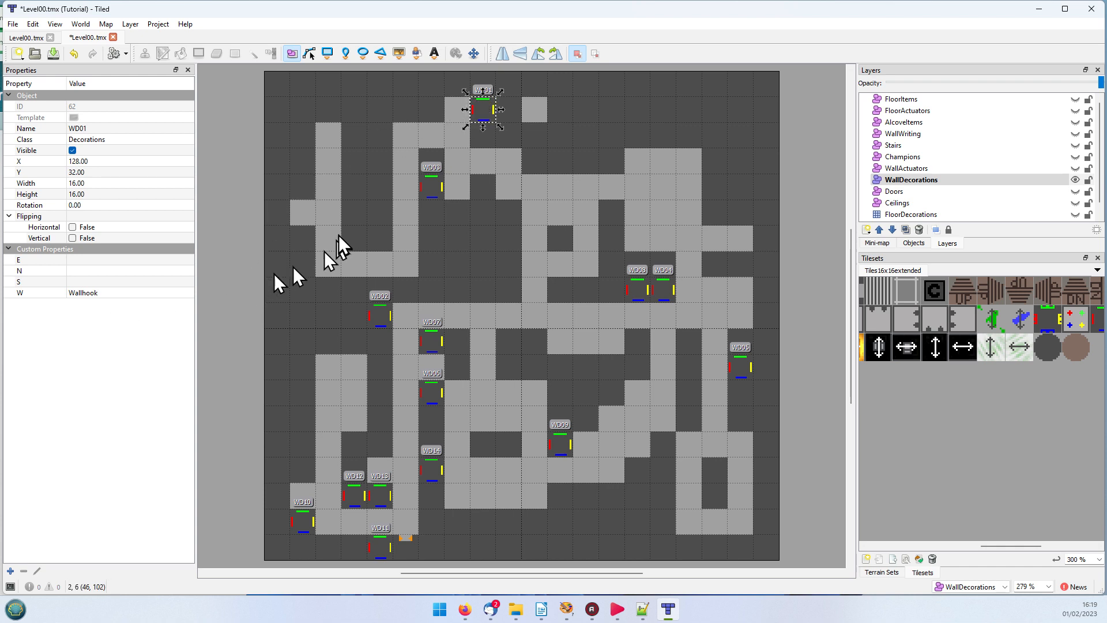
{"action": "left_click", "coordinate": [432, 189]}
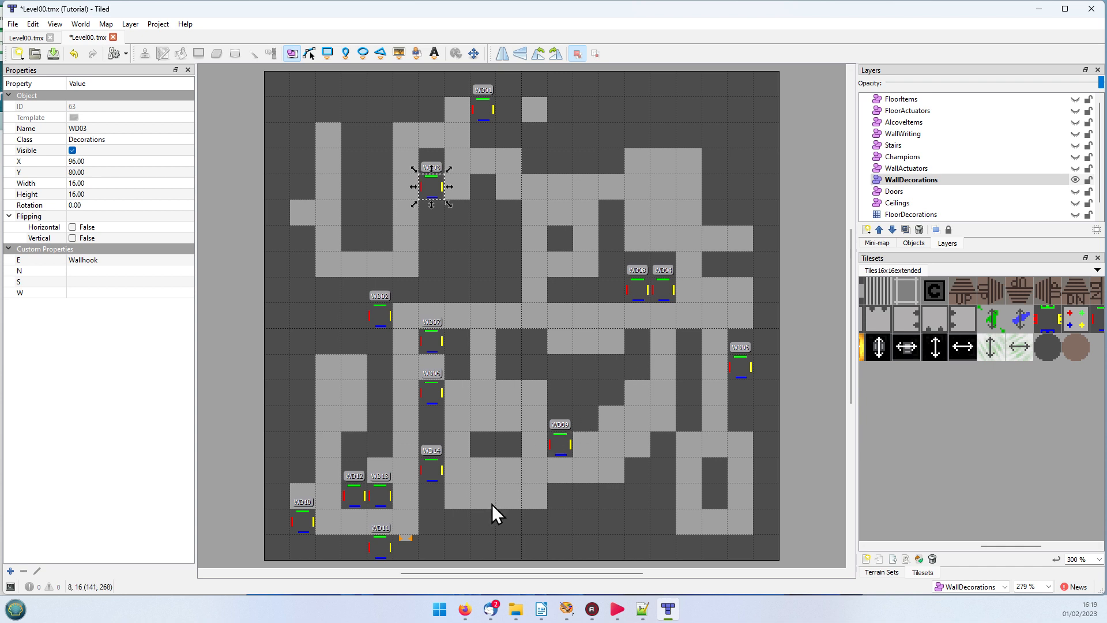
{"action": "left_click", "coordinate": [431, 472]}
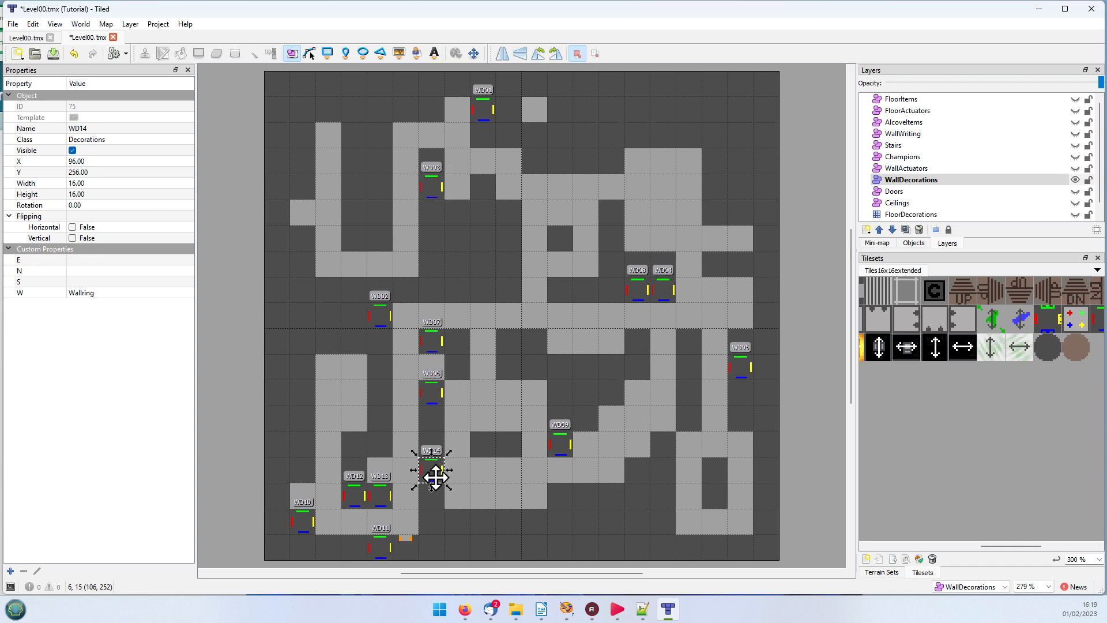
{"action": "left_click", "coordinate": [346, 494]}
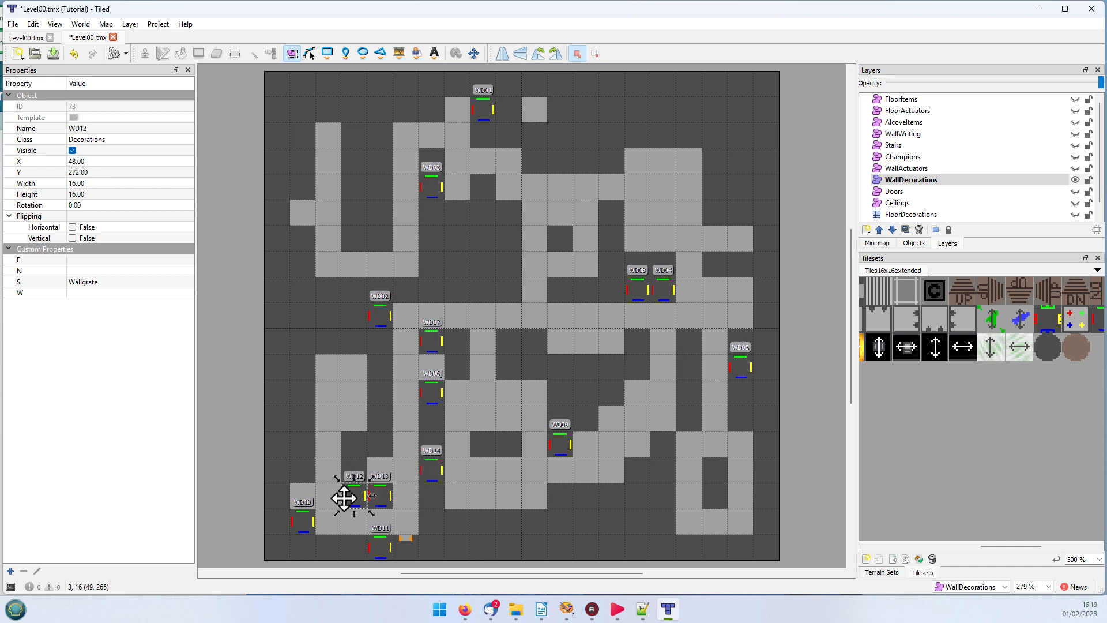
{"action": "left_click", "coordinate": [375, 495]}
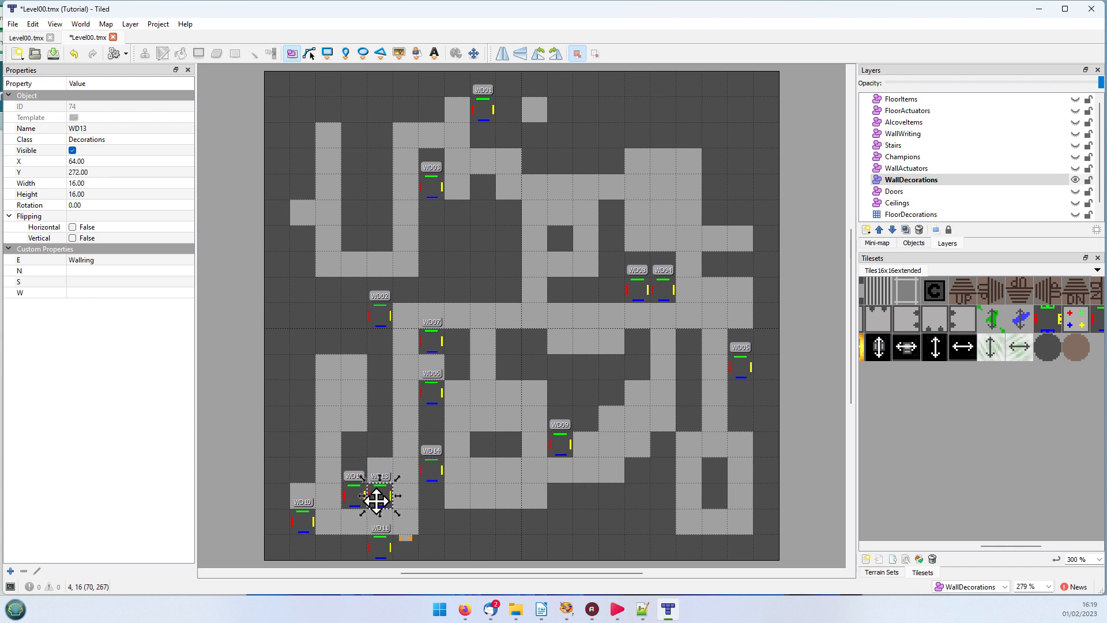
Step: Hide the WallDecorations layer, then select the WallActuators layer and make it visible
{"action": "left_click", "coordinate": [1075, 179]}
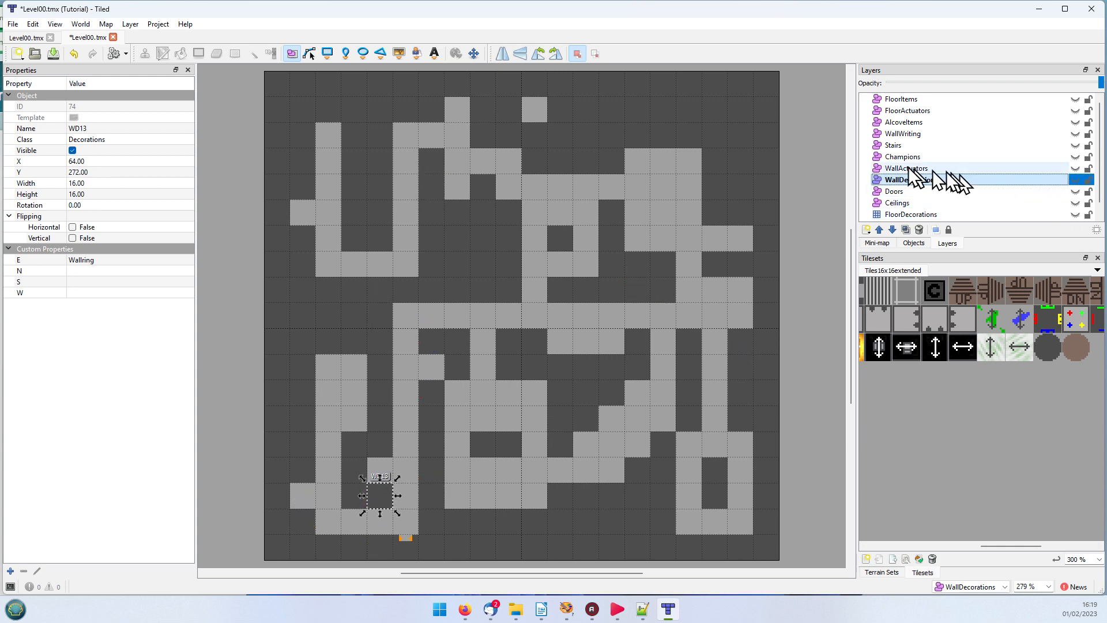
{"action": "left_click", "coordinate": [908, 168]}
{"action": "left_click", "coordinate": [1076, 168]}
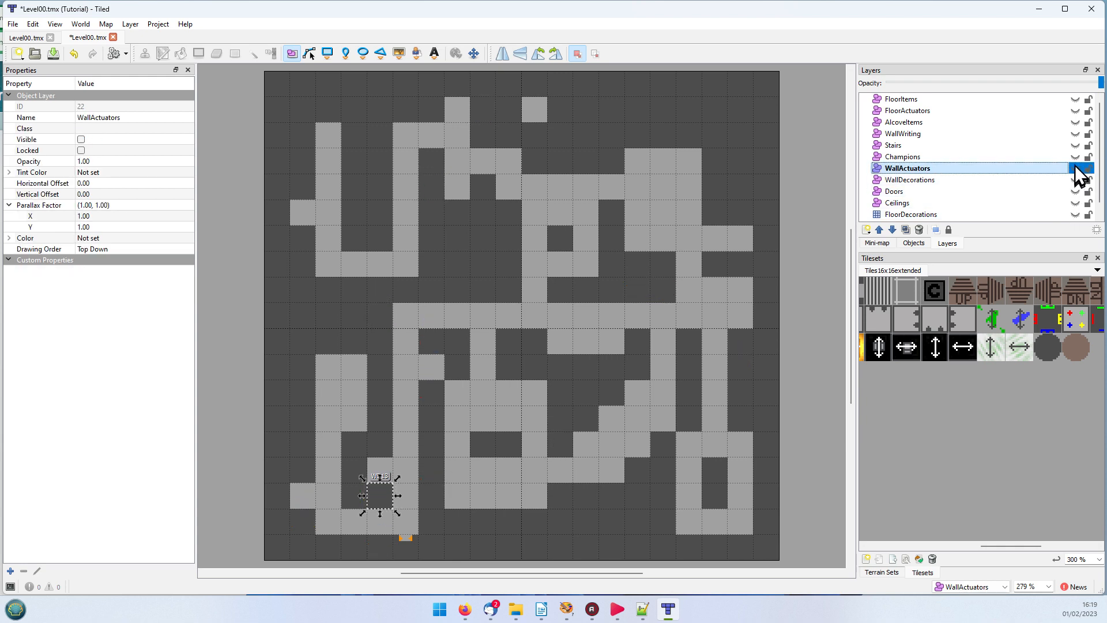
{"action": "left_click", "coordinate": [1075, 168]}
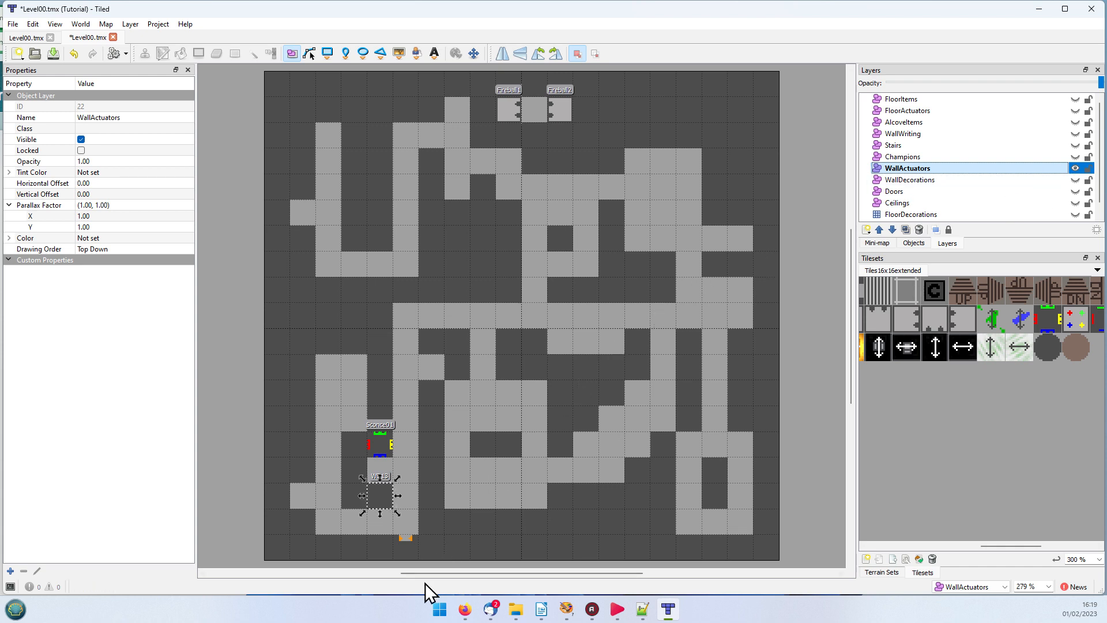
Step: Select the Sconce01 object and examine the value of its E custom property
{"action": "left_click", "coordinate": [383, 445]}
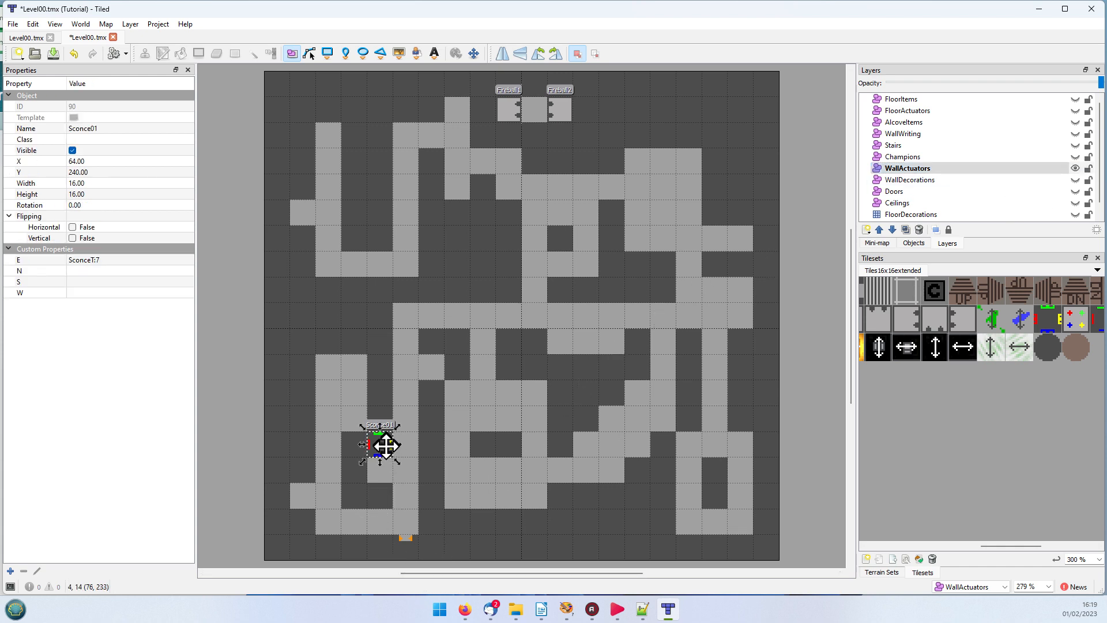
{"action": "left_click", "coordinate": [108, 261]}
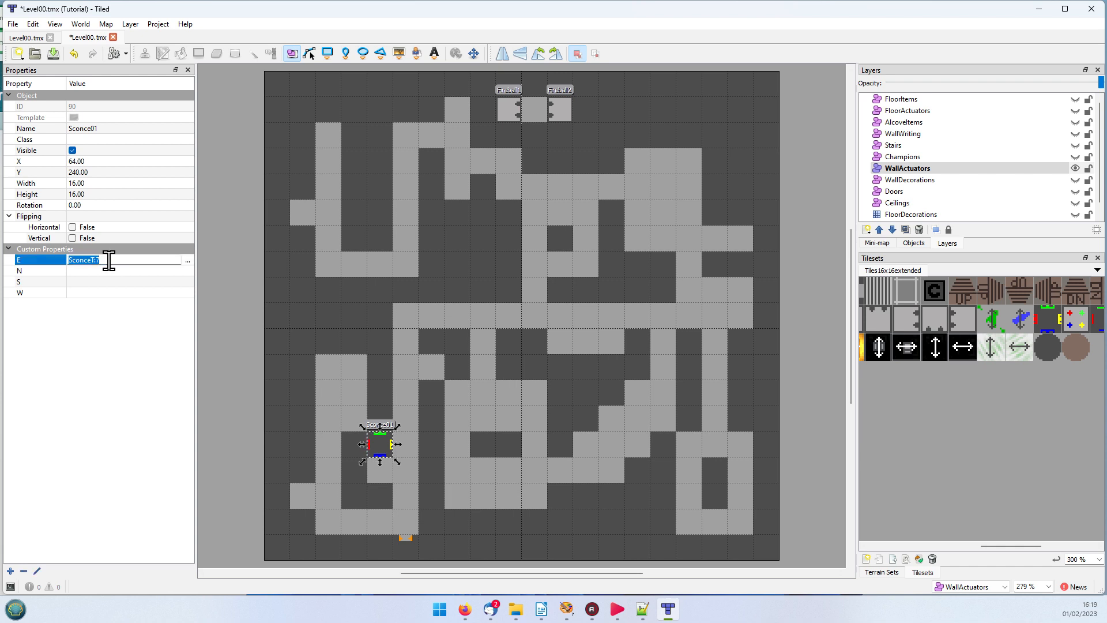
{"action": "left_click", "coordinate": [109, 261]}
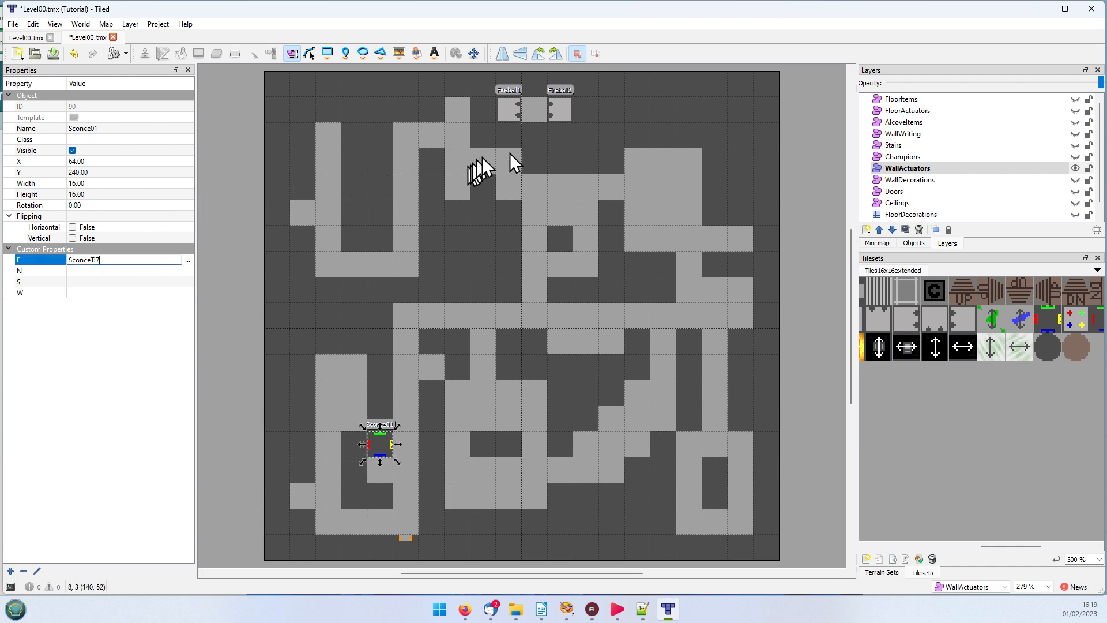
Step: Inspect the class and directional custom properties of the Fireball1 and Fireball2 launchers, returning to Fireball1
{"action": "left_click", "coordinate": [505, 116]}
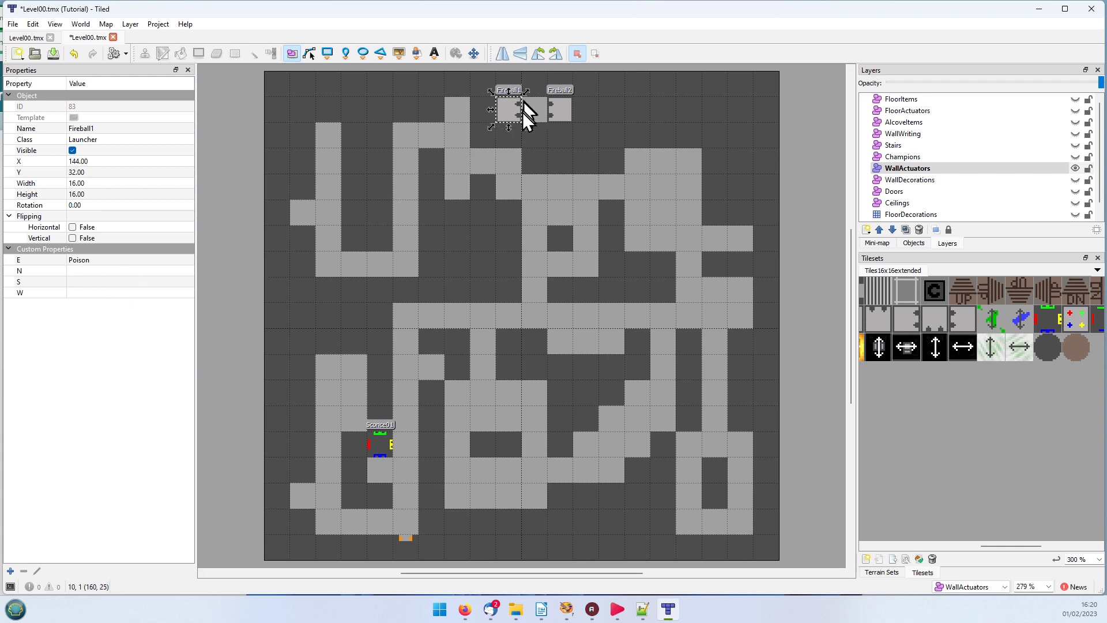
{"action": "left_click", "coordinate": [555, 113]}
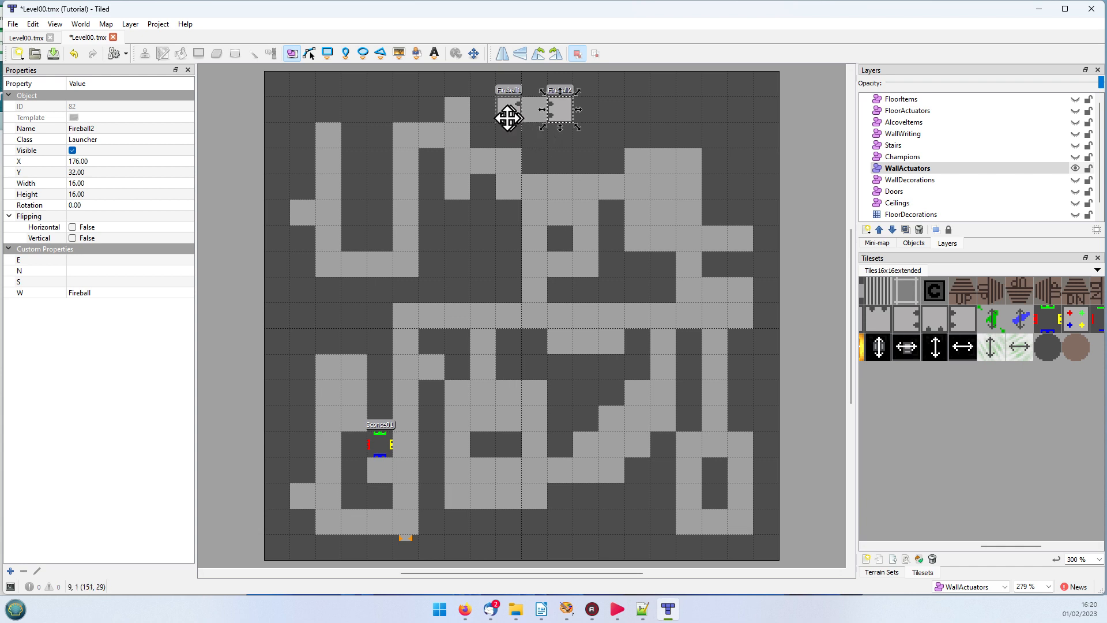
{"action": "left_click", "coordinate": [510, 95]}
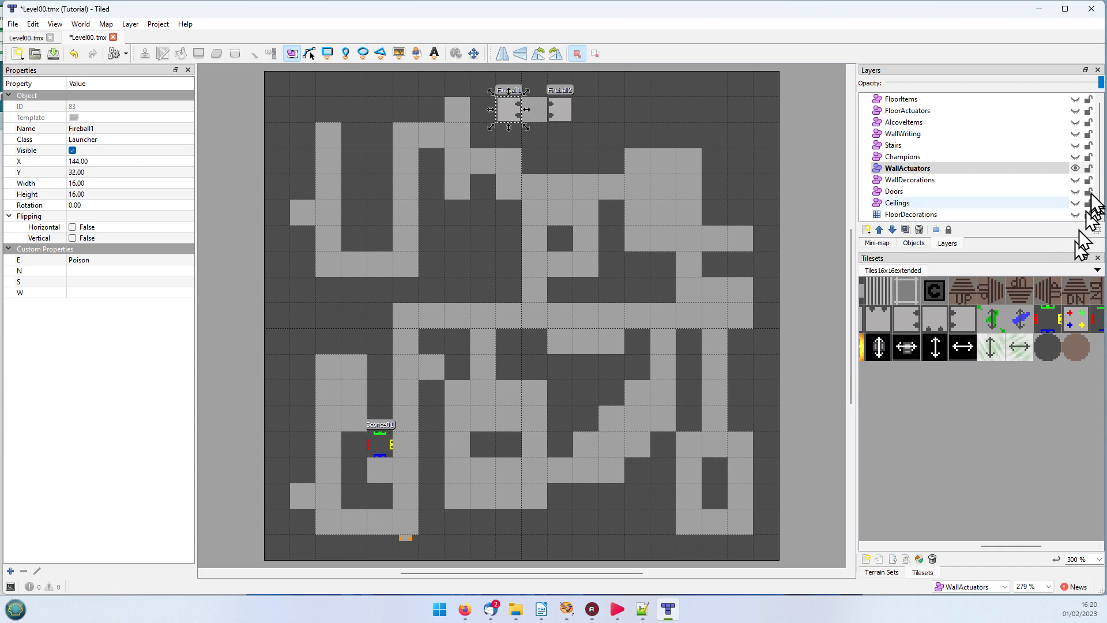
Step: Switch the visible layer from WallActuators to Champions and find the matching tiles in the Tiles16x16extended tileset
{"action": "left_click", "coordinate": [1076, 168]}
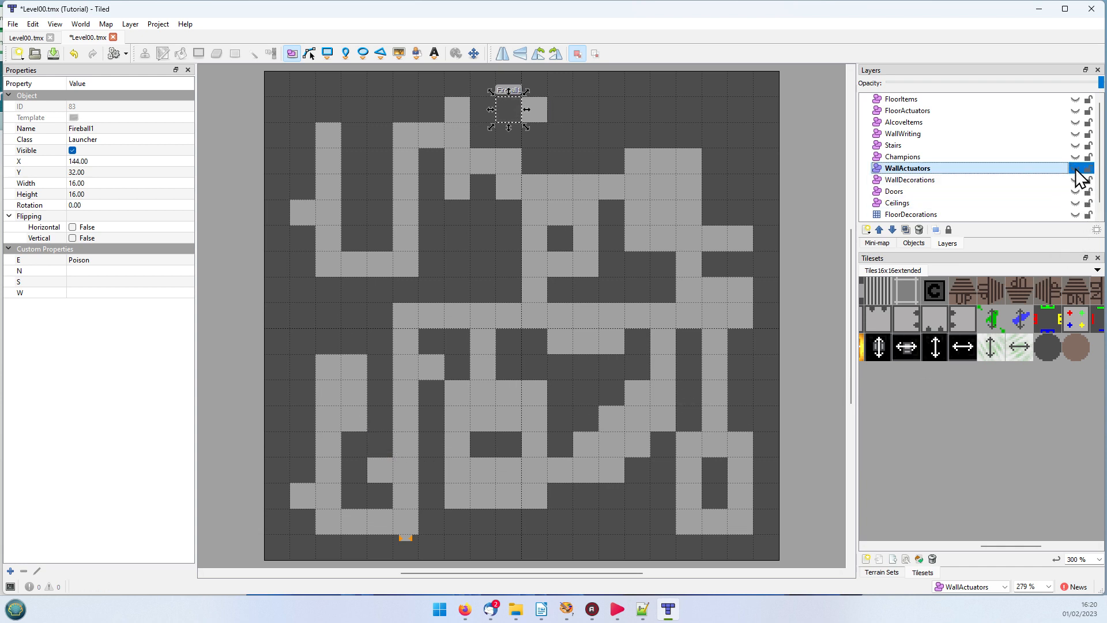
{"action": "left_click", "coordinate": [896, 157]}
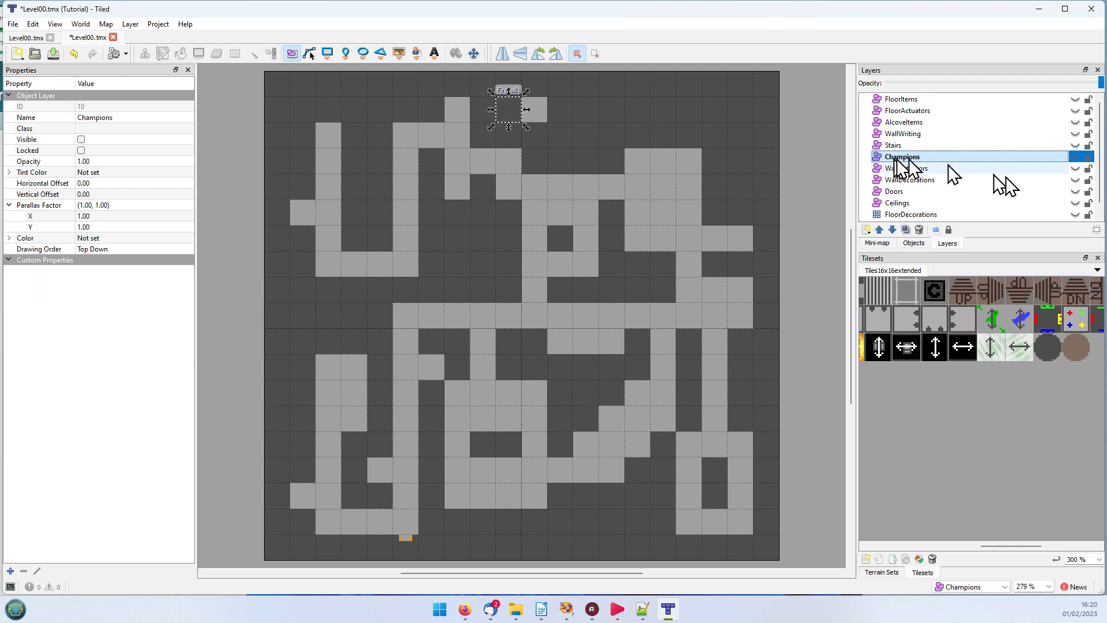
{"action": "left_click", "coordinate": [1075, 157]}
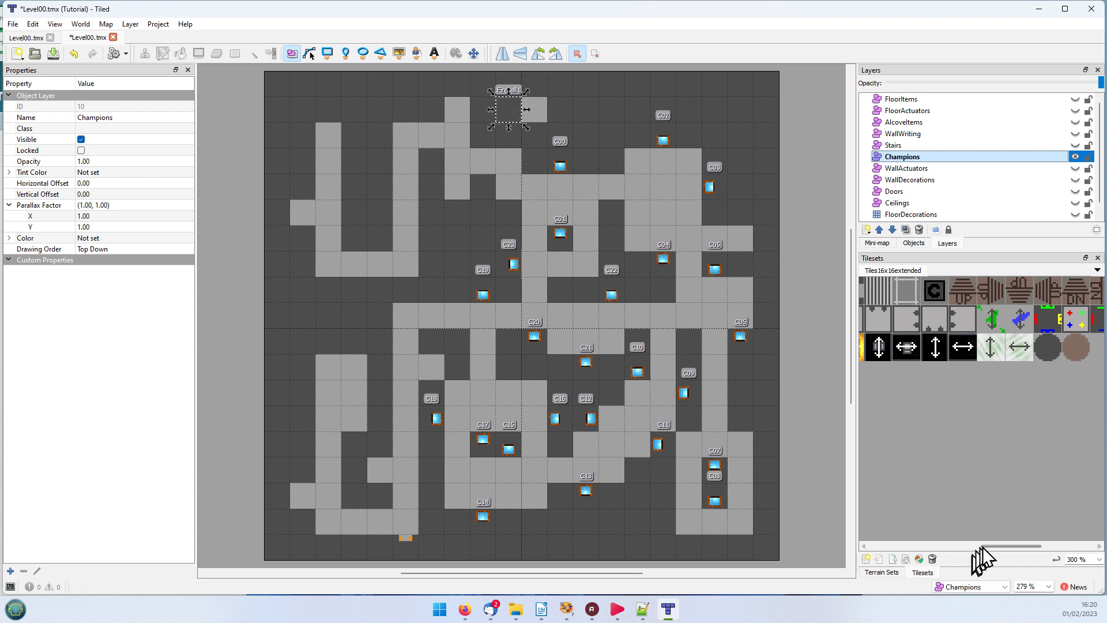
{"action": "left_click_drag", "start_coordinate": [985, 546], "coordinate": [882, 547]}
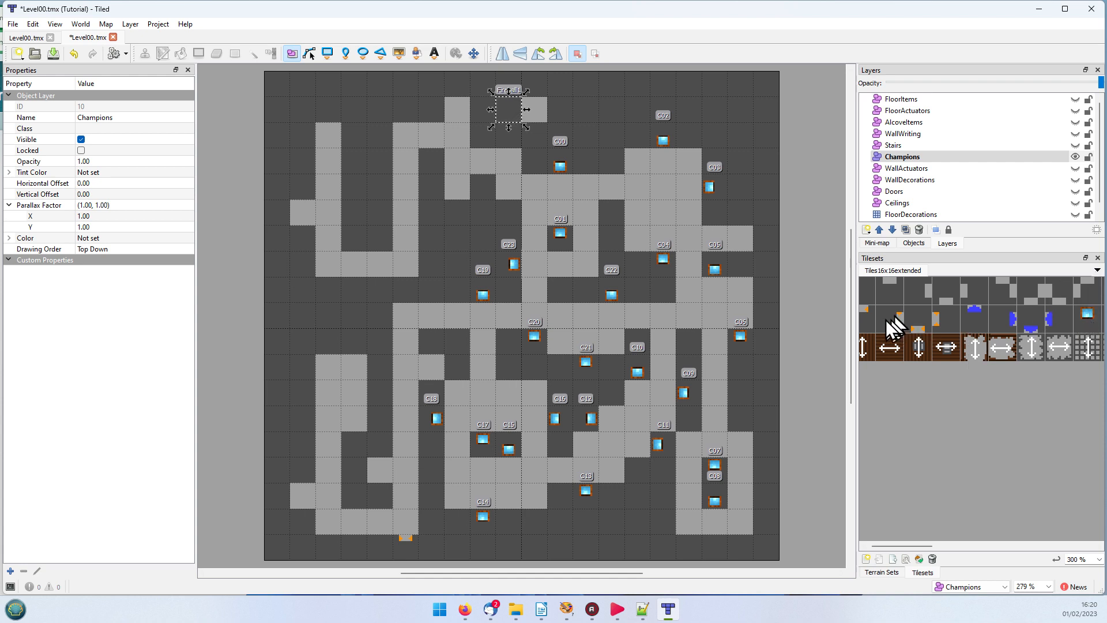
{"action": "left_click", "coordinate": [900, 159]}
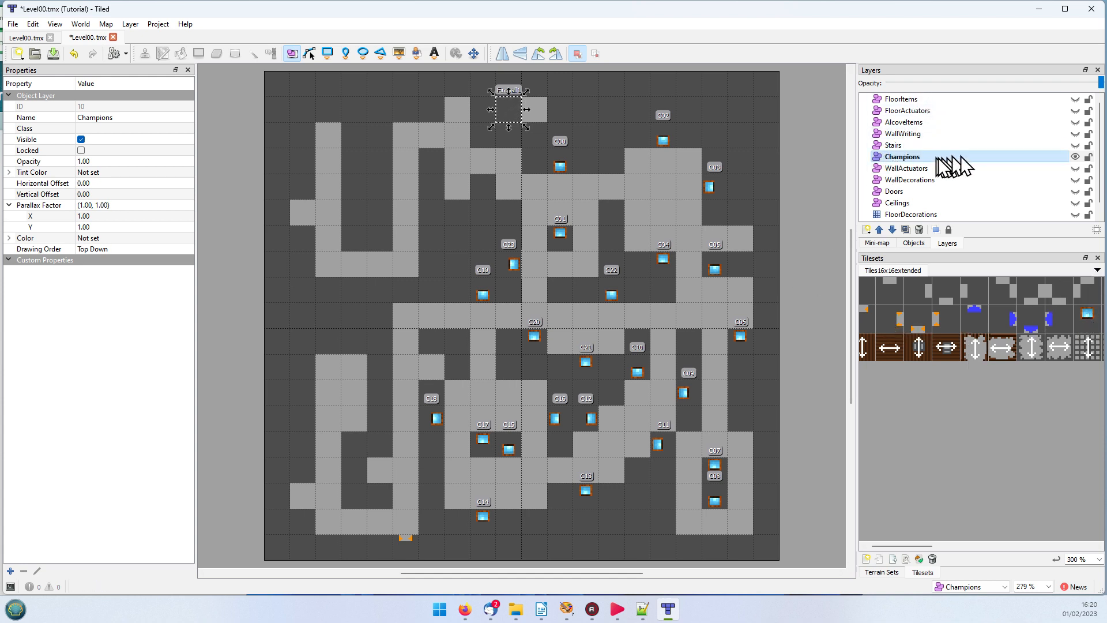
Step: Examine the Name property of champion objects C00 and C23
{"action": "left_click", "coordinate": [554, 164]}
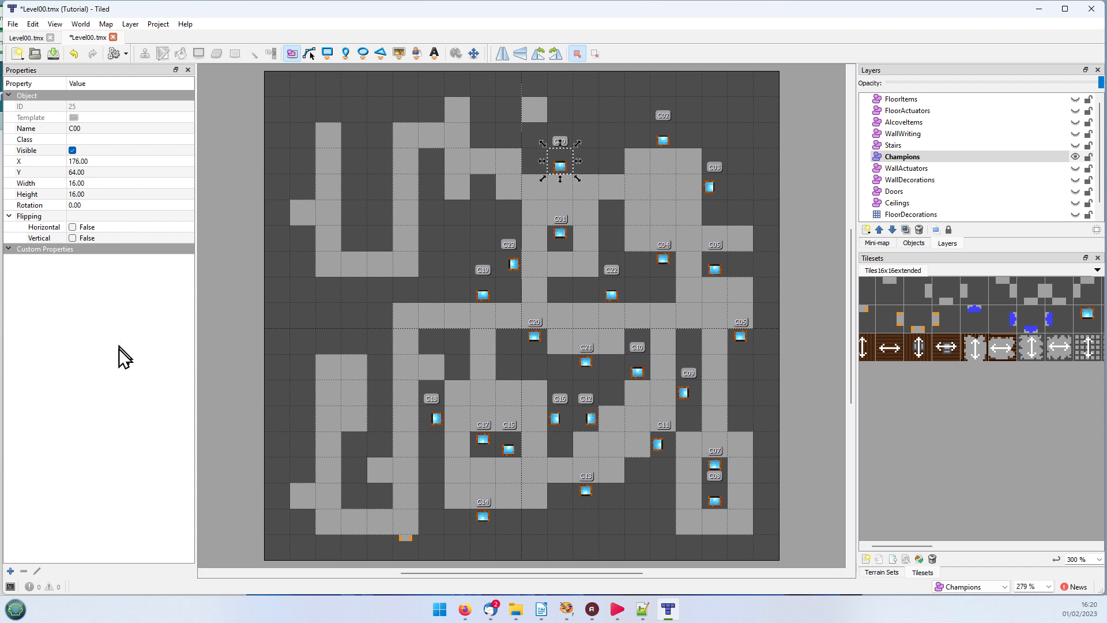
{"action": "left_click", "coordinate": [86, 127]}
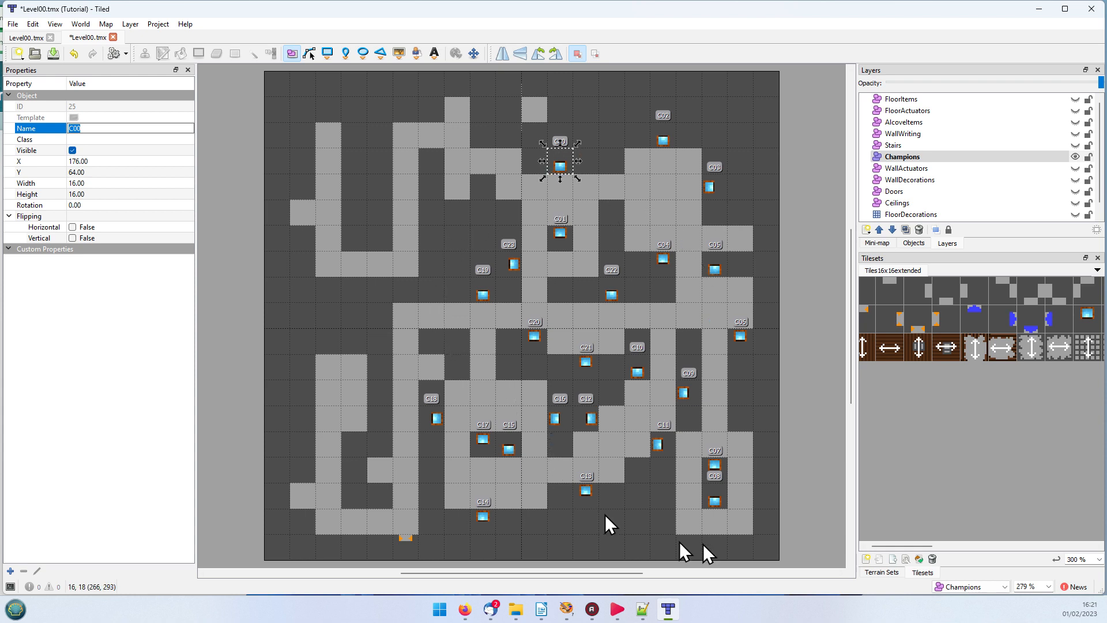
{"action": "left_click", "coordinate": [513, 263]}
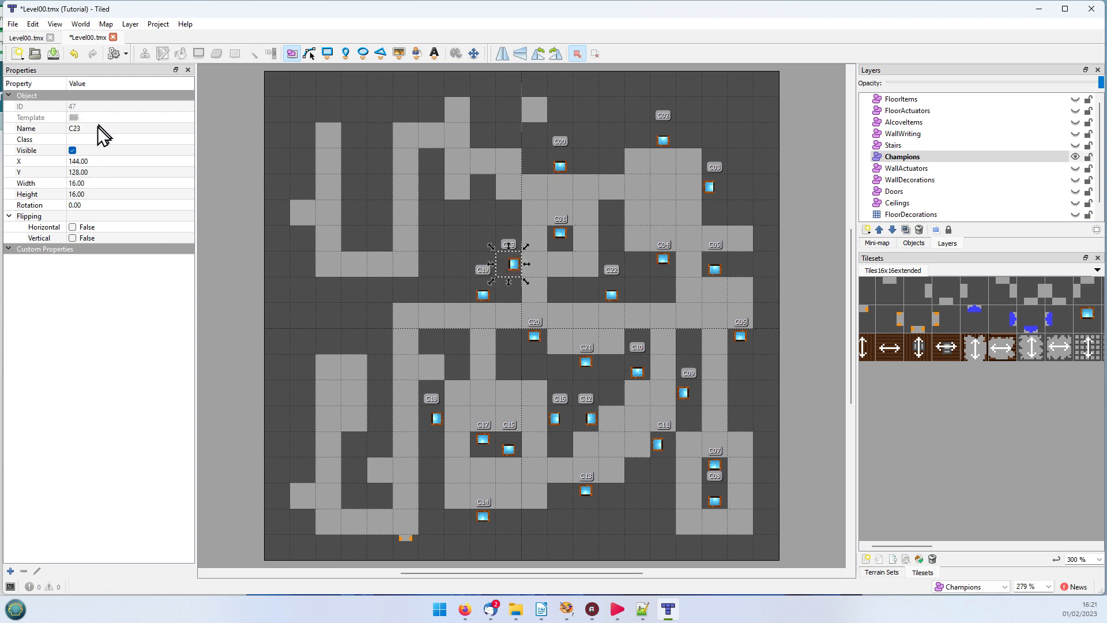
{"action": "left_click", "coordinate": [96, 127]}
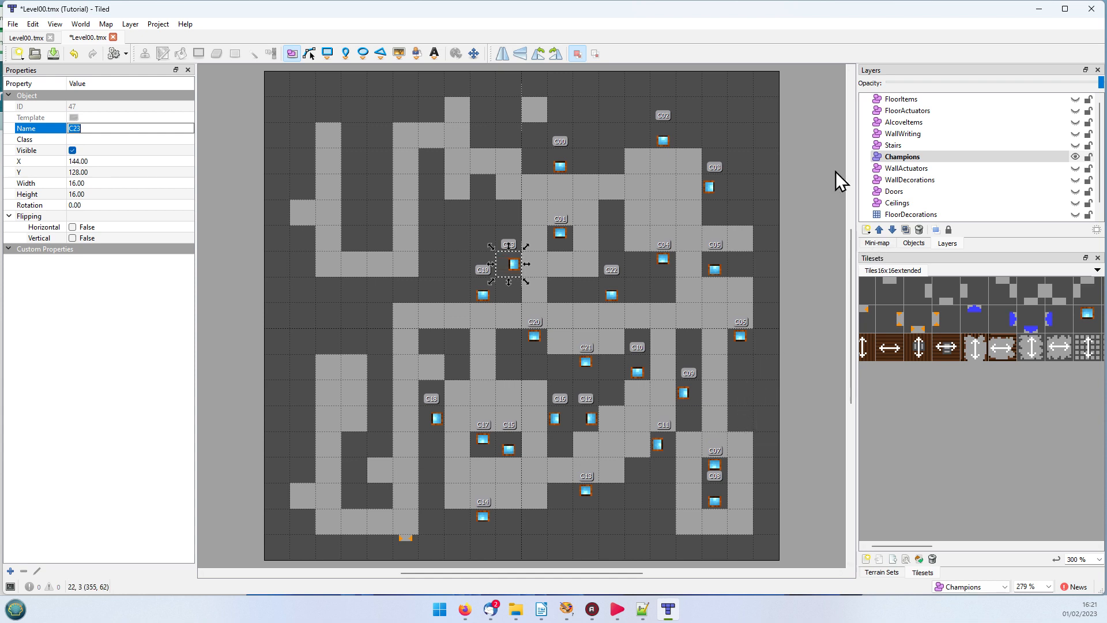
Step: Switch the visible layer from Champions to Stairs and find the stair tiles in the tileset
{"action": "left_click", "coordinate": [1076, 157]}
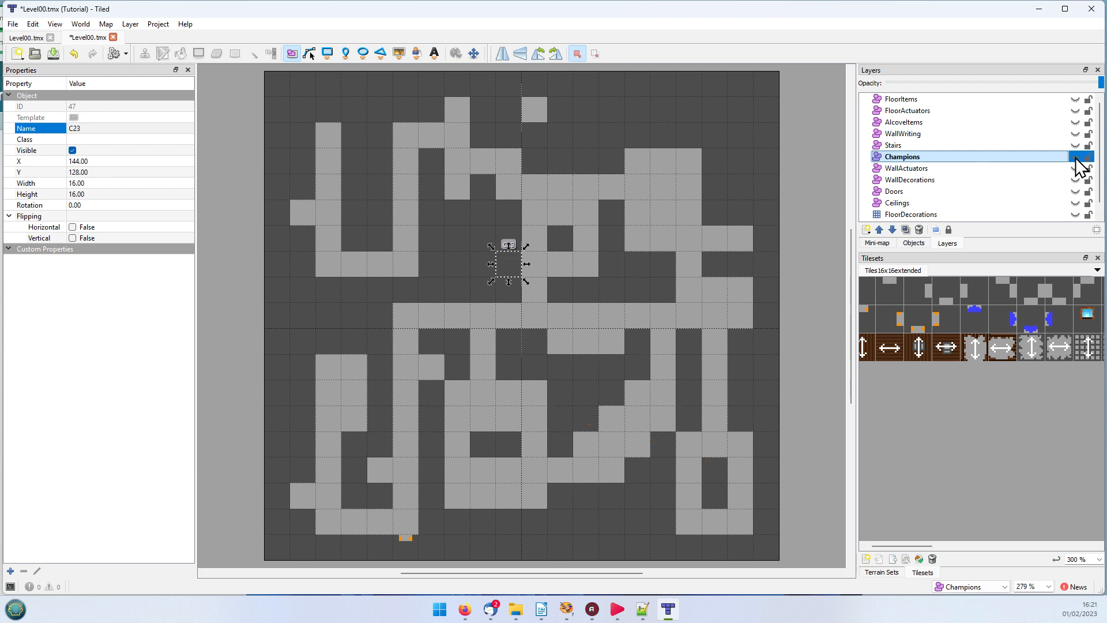
{"action": "left_click", "coordinate": [888, 145]}
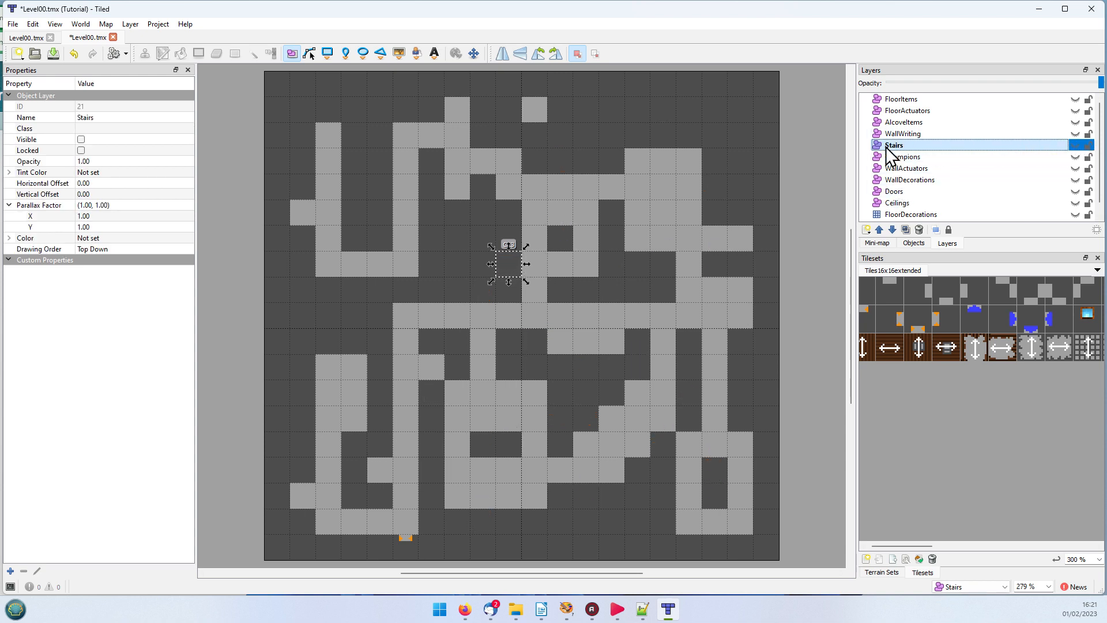
{"action": "left_click", "coordinate": [1075, 146]}
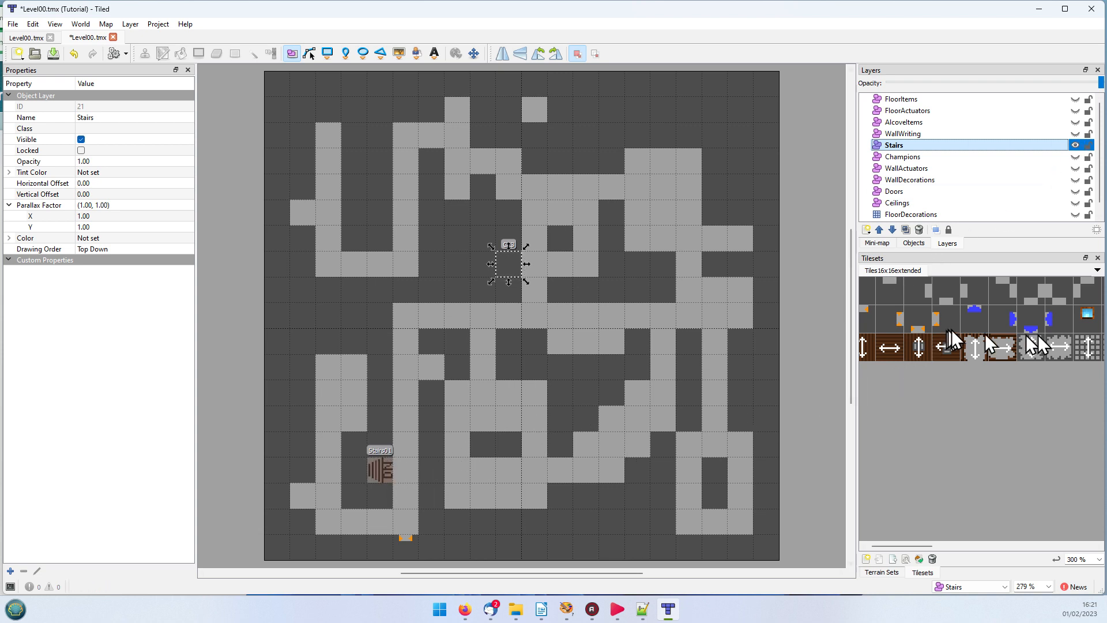
{"action": "left_click_drag", "start_coordinate": [912, 544], "coordinate": [1033, 545]}
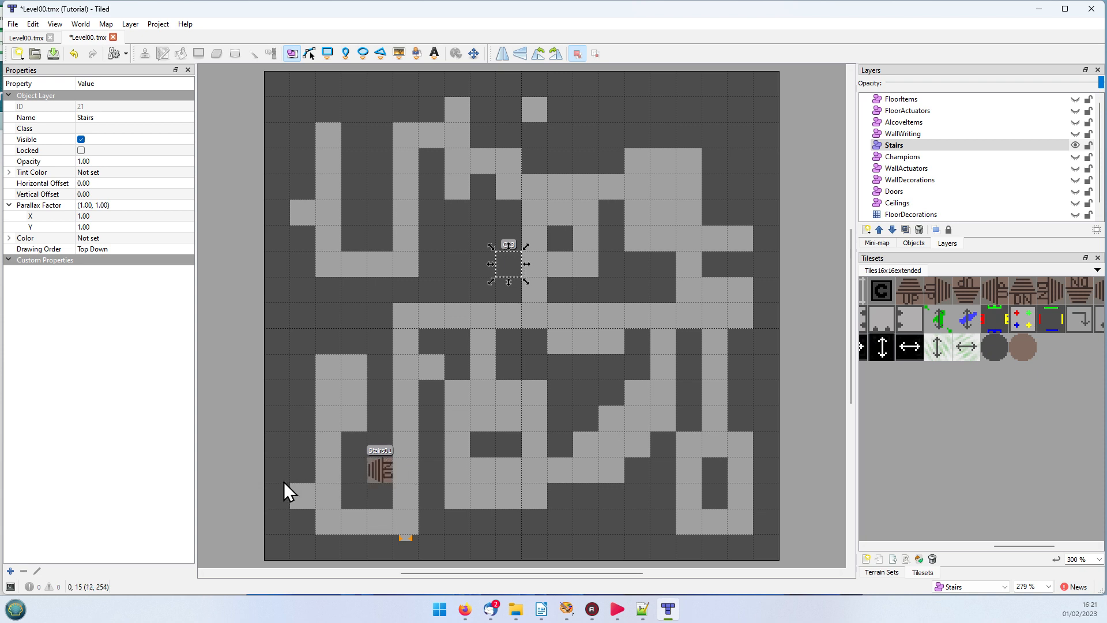
Step: Select the Stairs01 object and examine its TargetCell and TargetLevel custom properties without changing them
{"action": "left_click", "coordinate": [374, 477]}
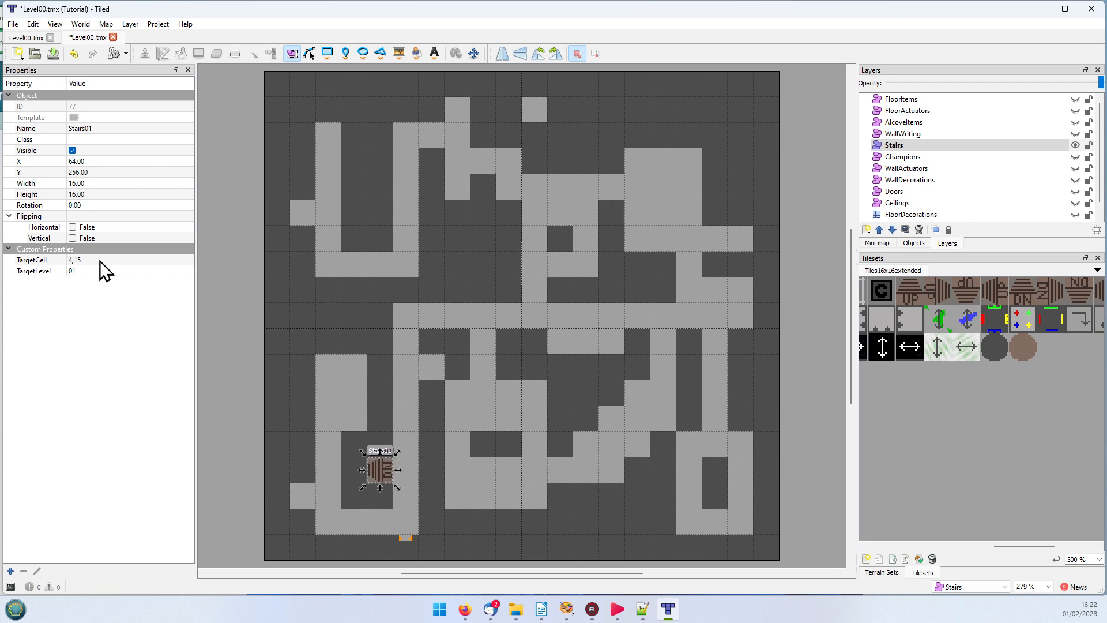
{"action": "double_click", "coordinate": [87, 259]}
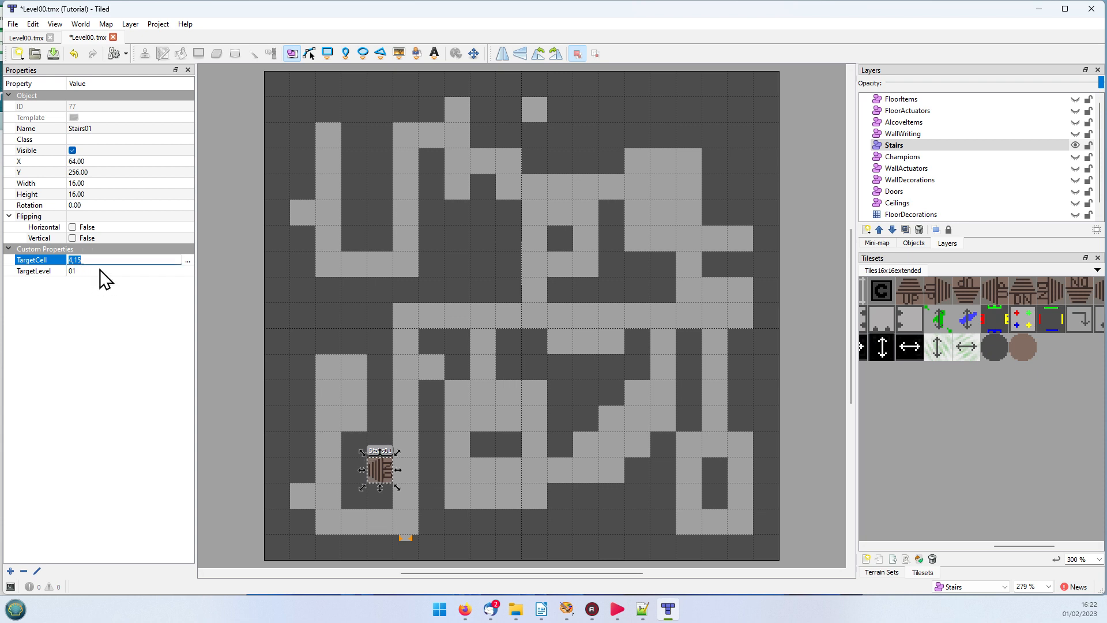
{"action": "left_click", "coordinate": [100, 270]}
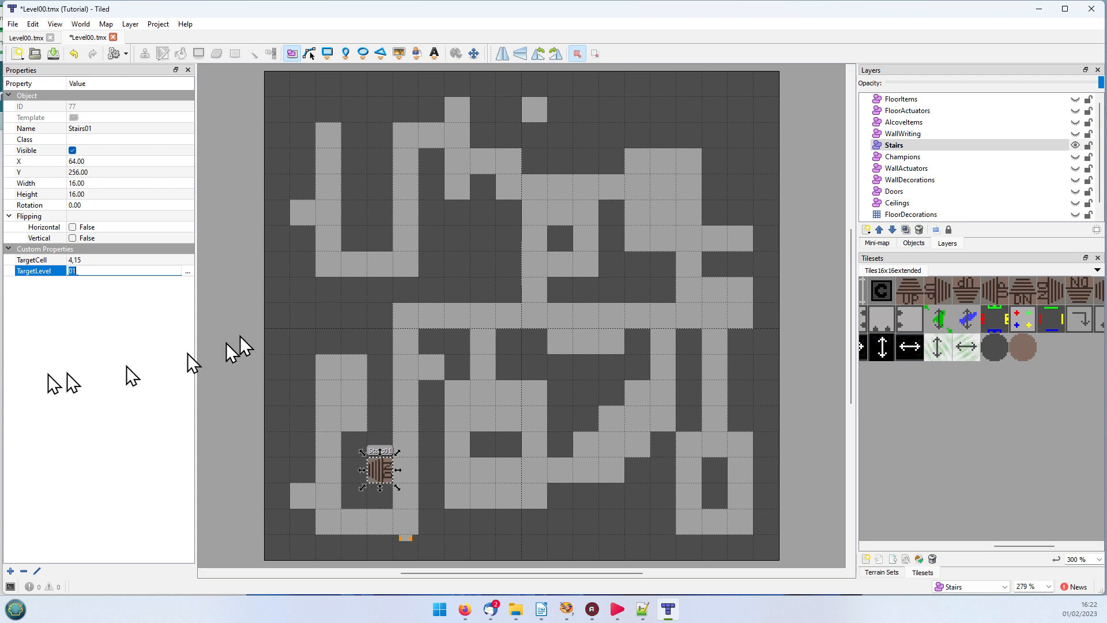
{"action": "left_click", "coordinate": [66, 350]}
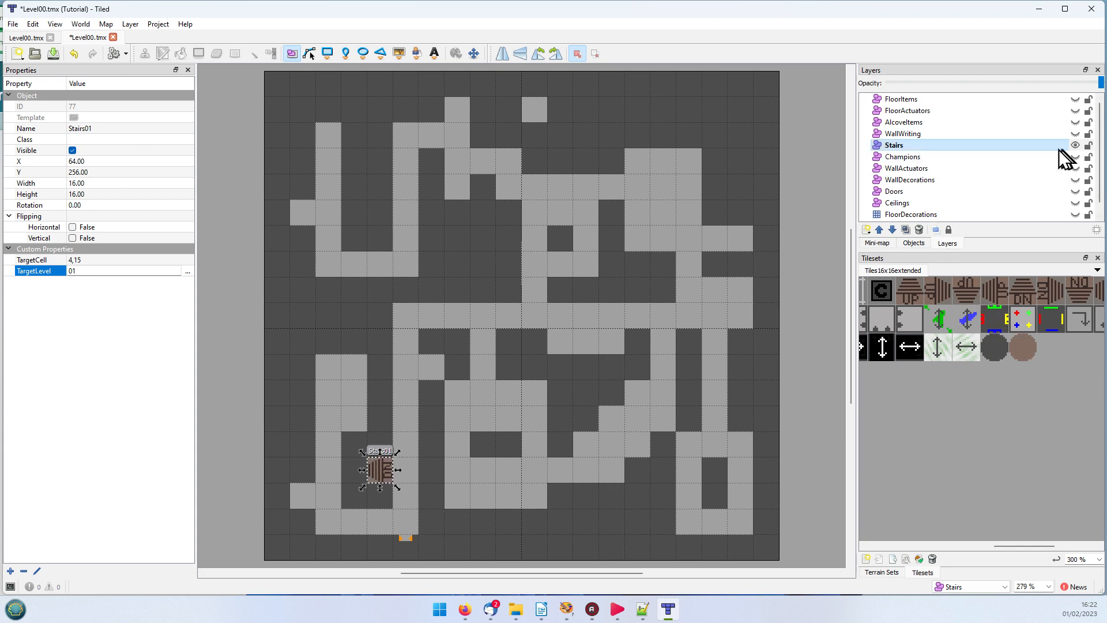
Step: Switch the visible and active layer from Stairs to WallWriting
{"action": "left_click", "coordinate": [1075, 145]}
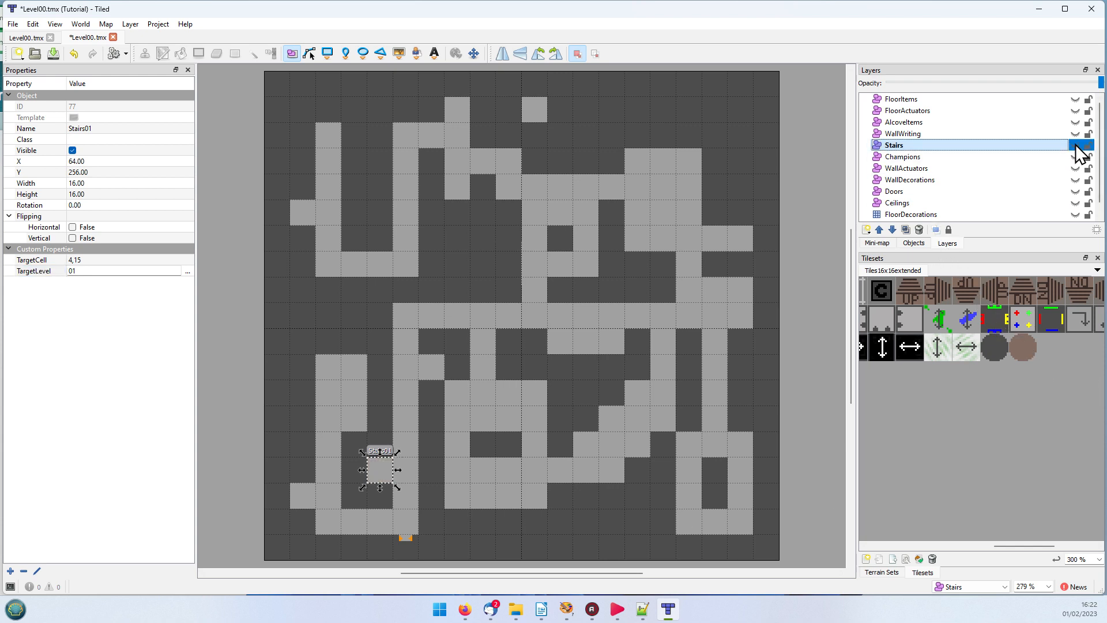
{"action": "left_click", "coordinate": [894, 131]}
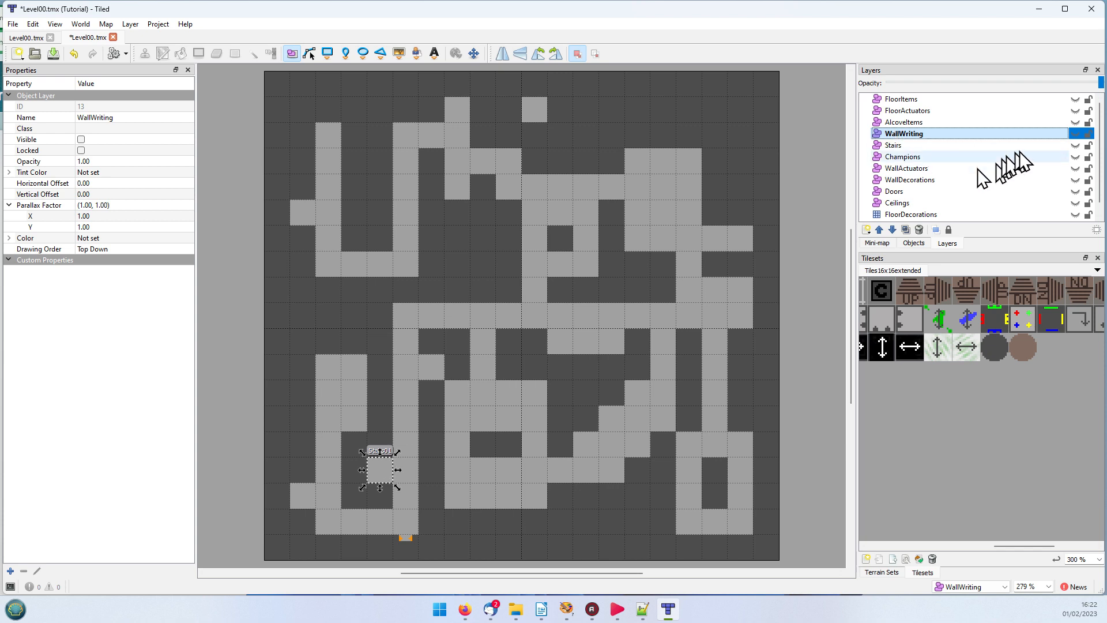
{"action": "left_click", "coordinate": [1075, 133]}
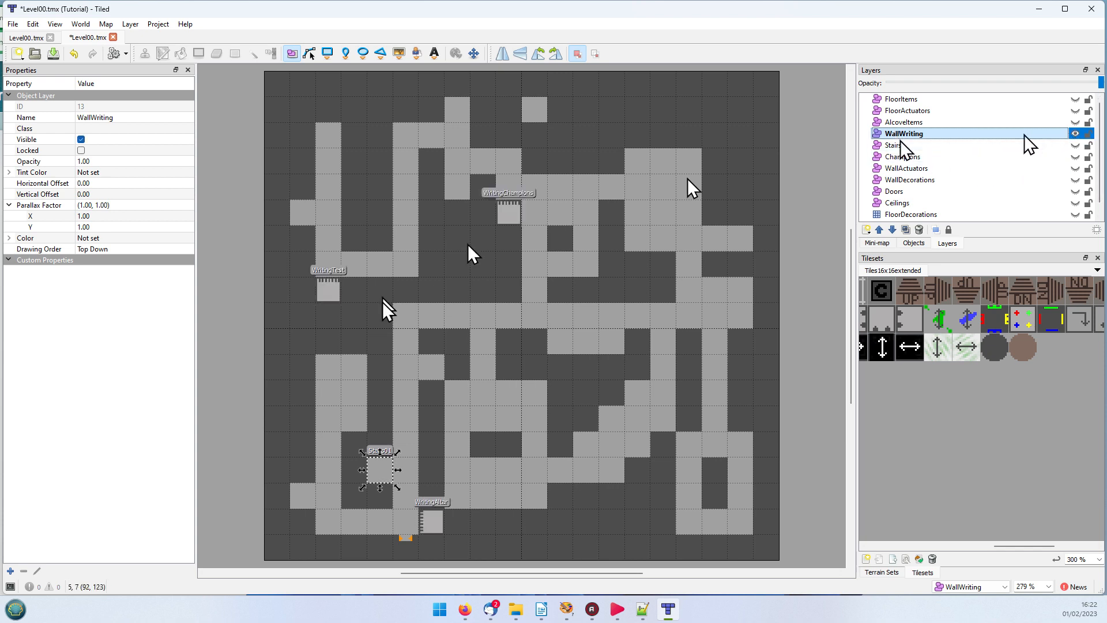
Step: Examine the directional text properties of the WritingChampions, WritingTest and WritingAltar objects, widening the property values enough to read the full text
{"action": "left_click", "coordinate": [513, 207]}
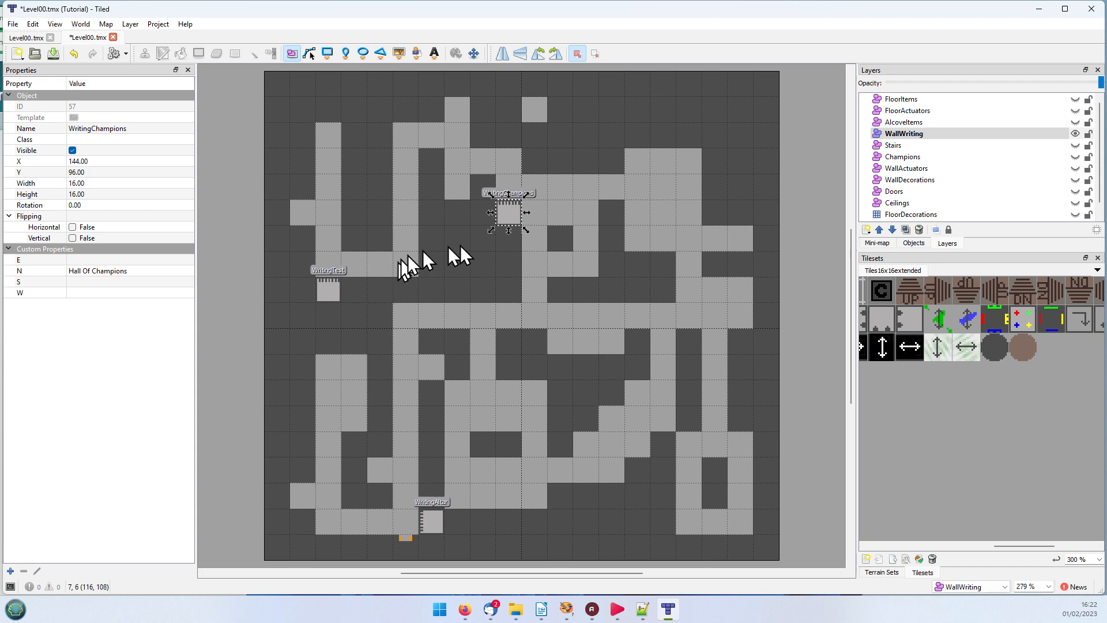
{"action": "left_click", "coordinate": [329, 292]}
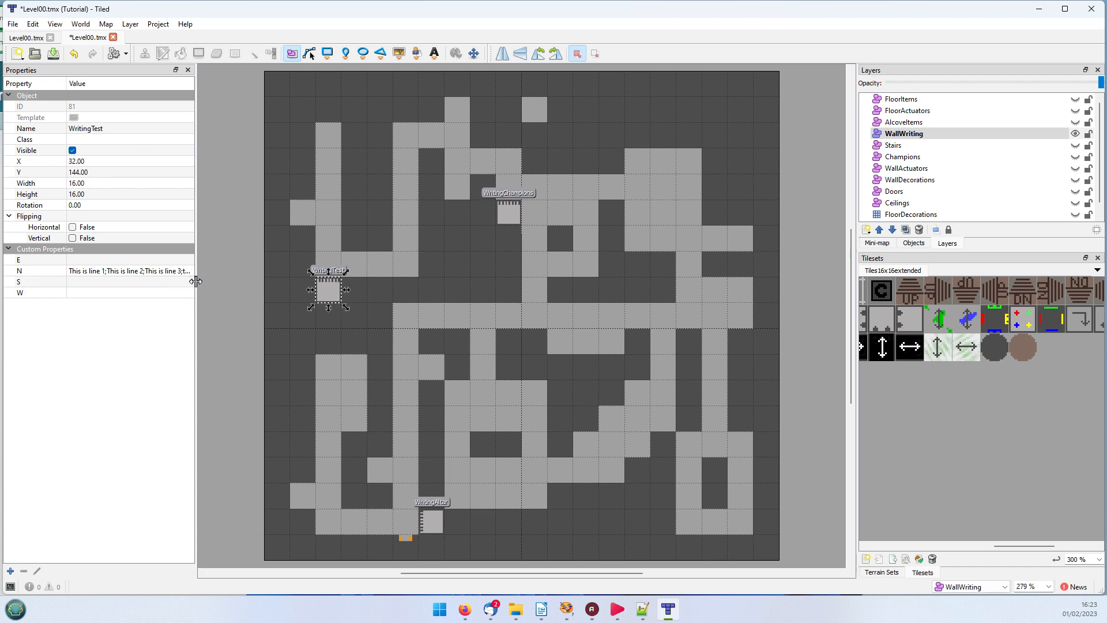
{"action": "left_click_drag", "start_coordinate": [196, 281], "coordinate": [321, 281]}
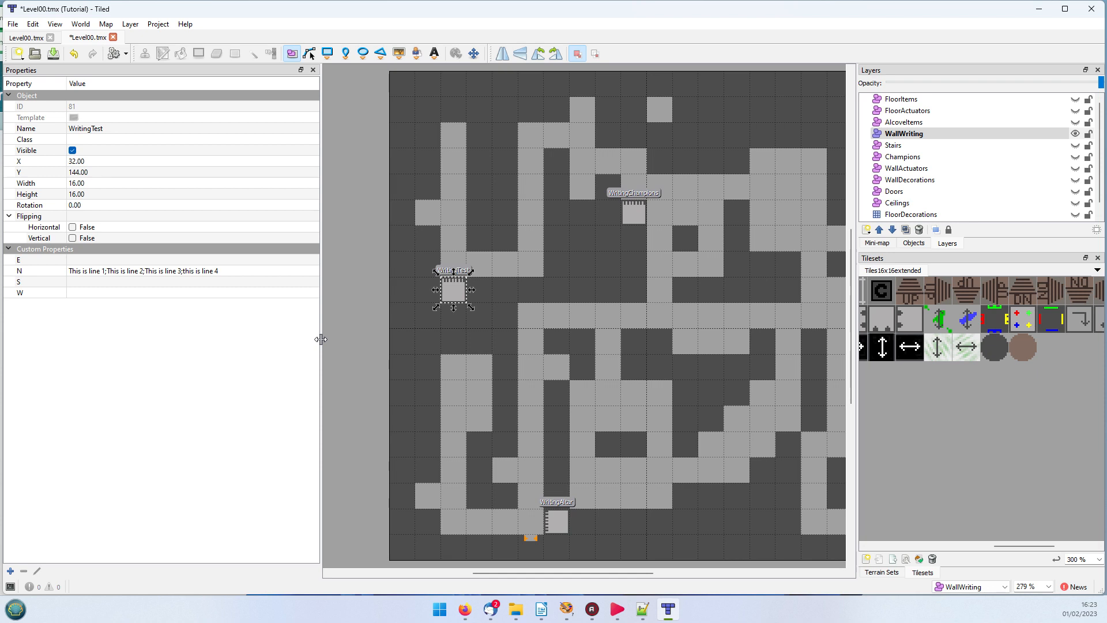
{"action": "left_click_drag", "start_coordinate": [320, 339], "coordinate": [229, 339]}
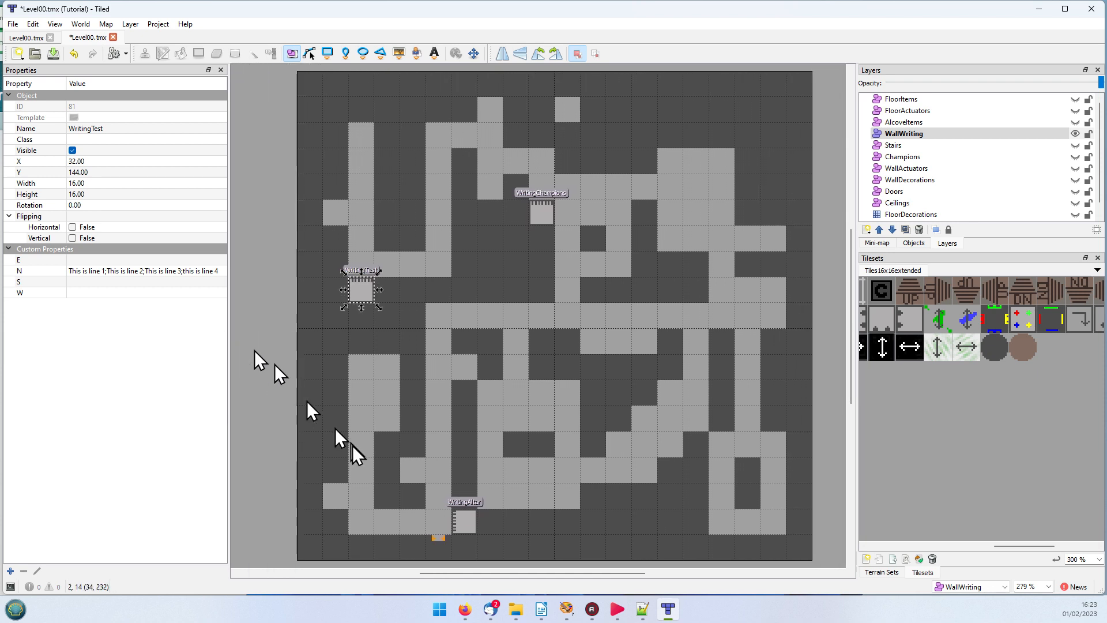
{"action": "left_click", "coordinate": [461, 520]}
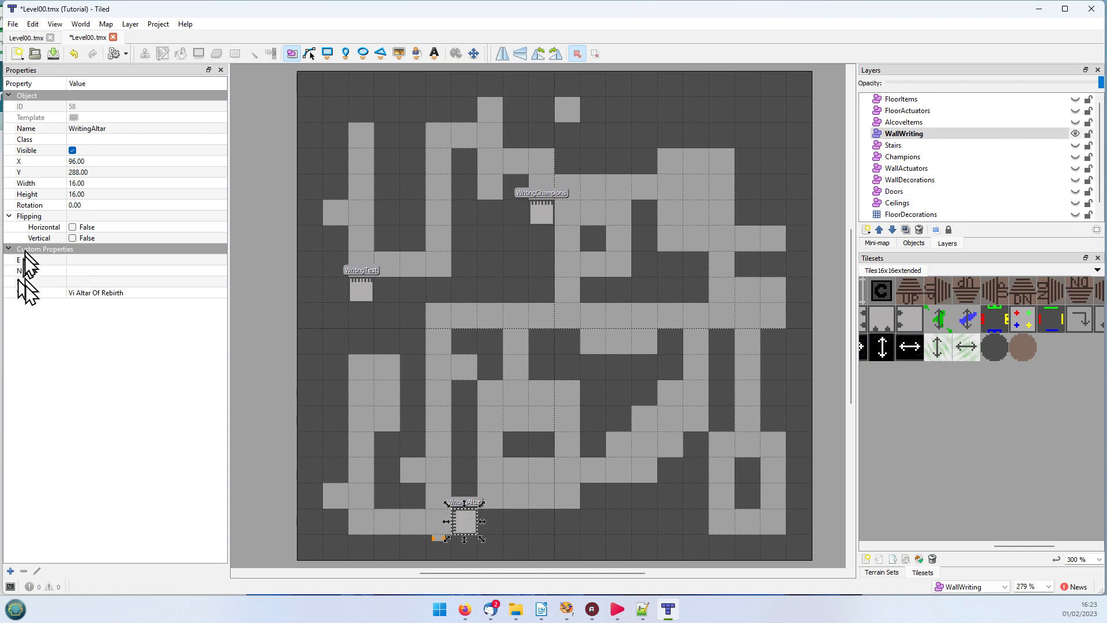
Step: Switch the visible layer from WallWriting to AlcoveItems and examine the N property of the AL01 object
{"action": "left_click", "coordinate": [1076, 134]}
{"action": "left_click", "coordinate": [916, 122]}
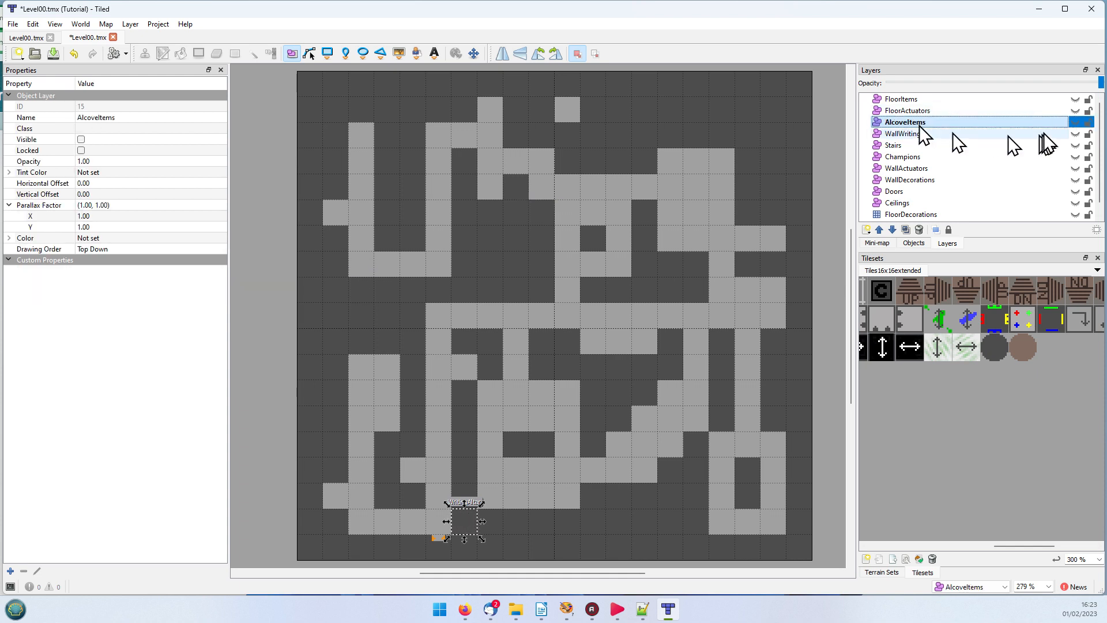
{"action": "left_click", "coordinate": [1076, 122]}
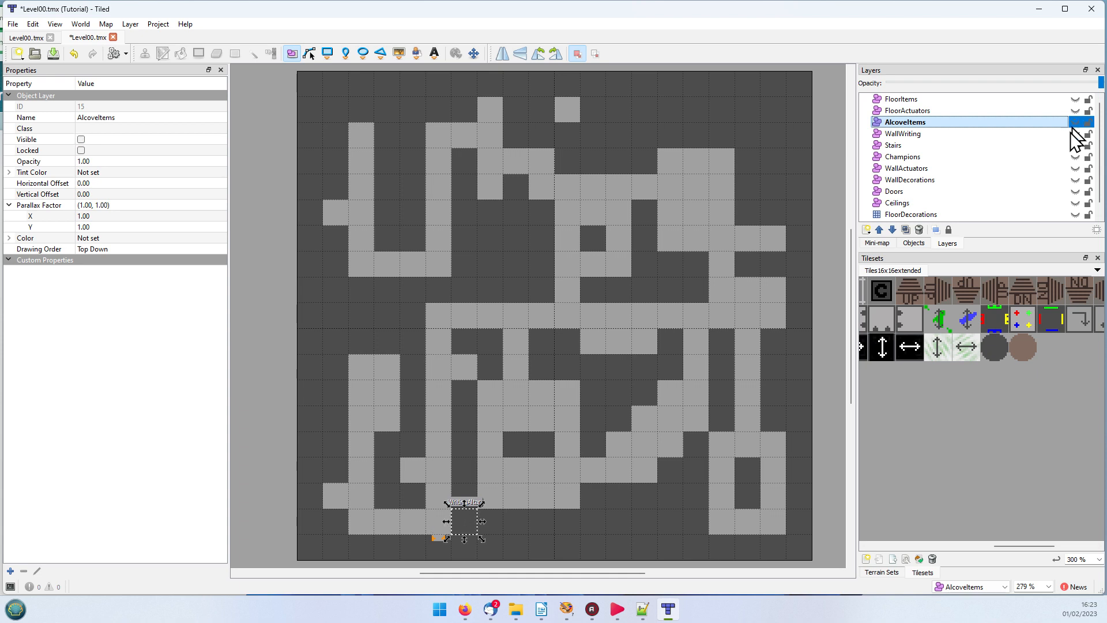
{"action": "left_click", "coordinate": [441, 544]}
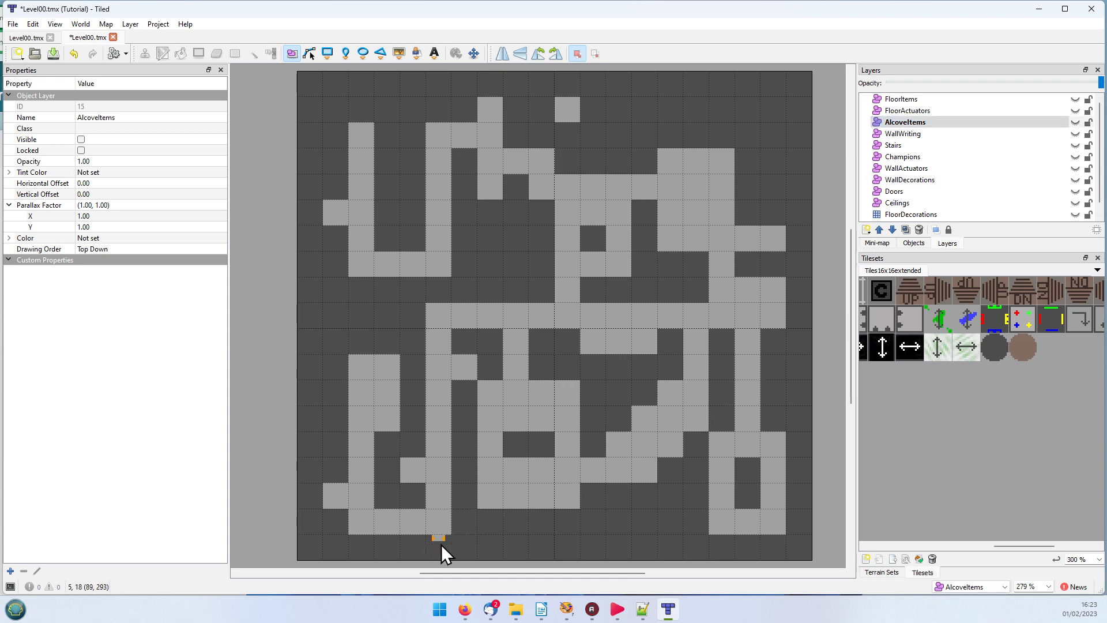
{"action": "left_click", "coordinate": [1076, 122]}
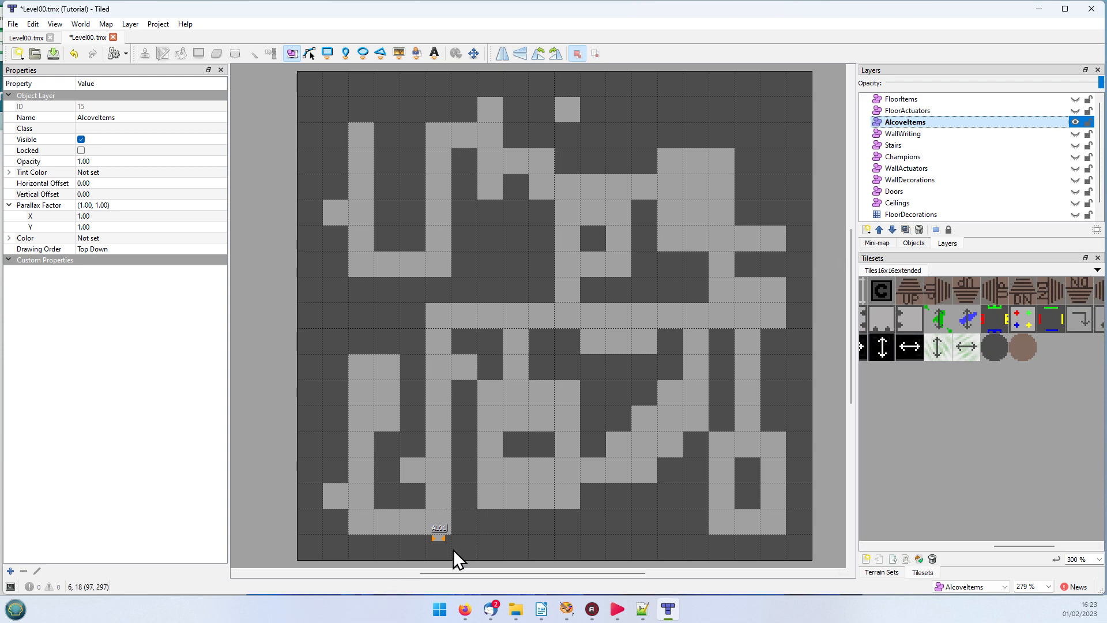
{"action": "left_click", "coordinate": [430, 542]}
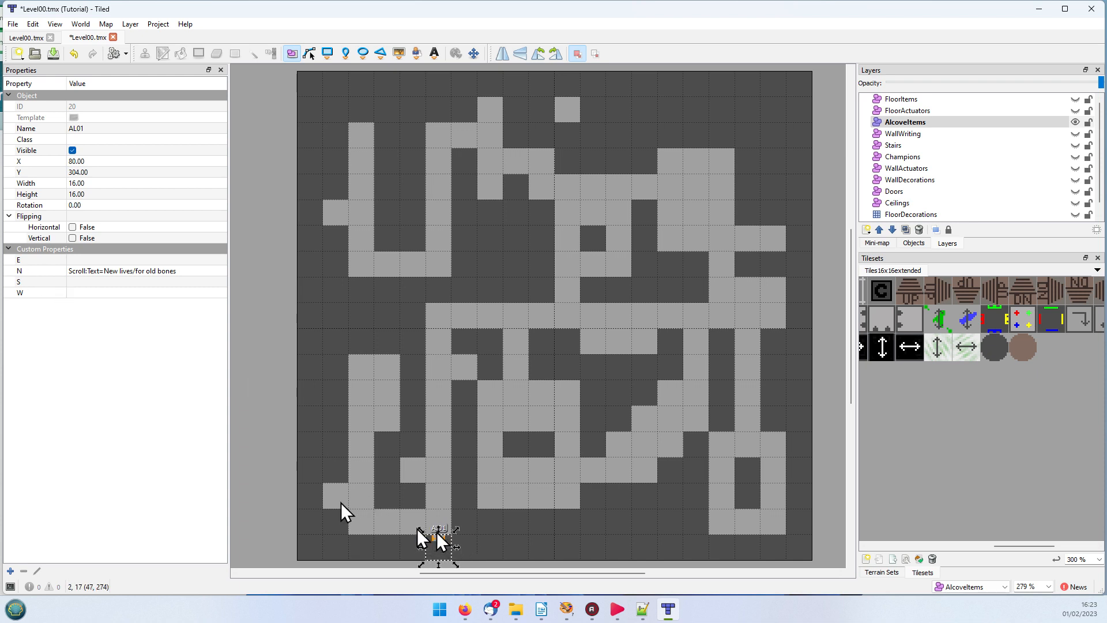
{"action": "left_click", "coordinate": [193, 270]}
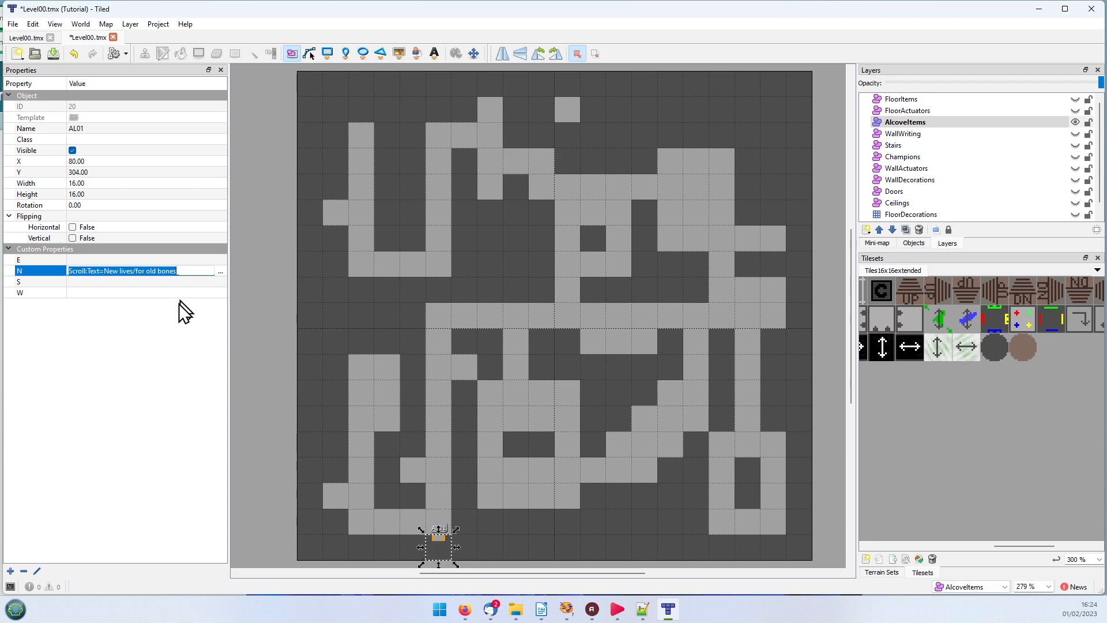
Step: Switch the visible and active layer from AlcoveItems to FloorActuators
{"action": "left_click", "coordinate": [905, 110]}
{"action": "left_click", "coordinate": [1075, 121]}
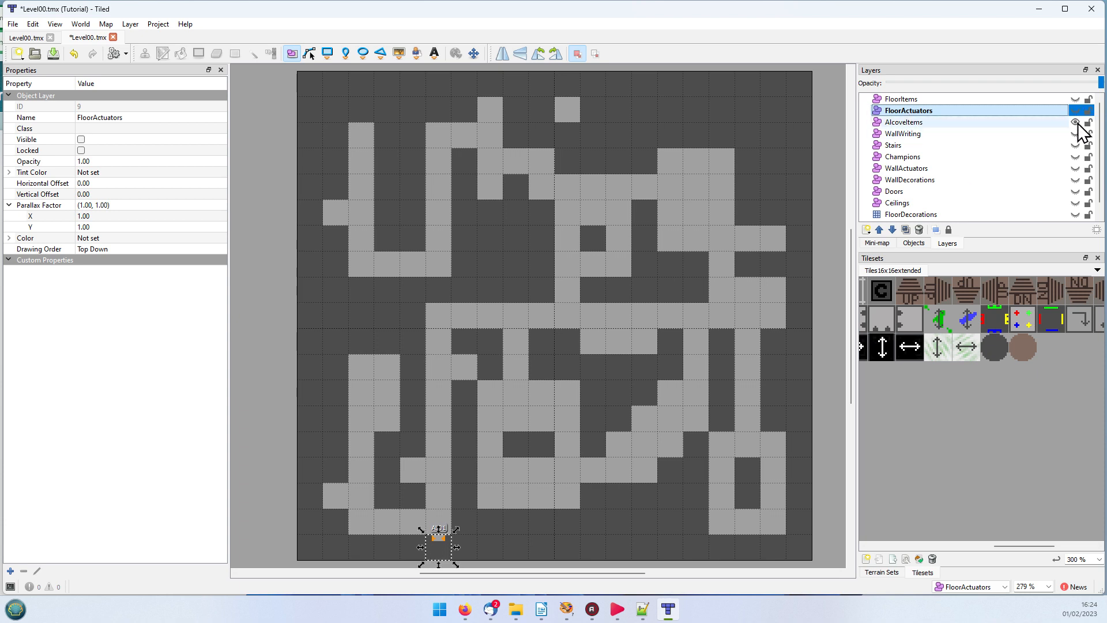
{"action": "left_click", "coordinate": [1076, 110]}
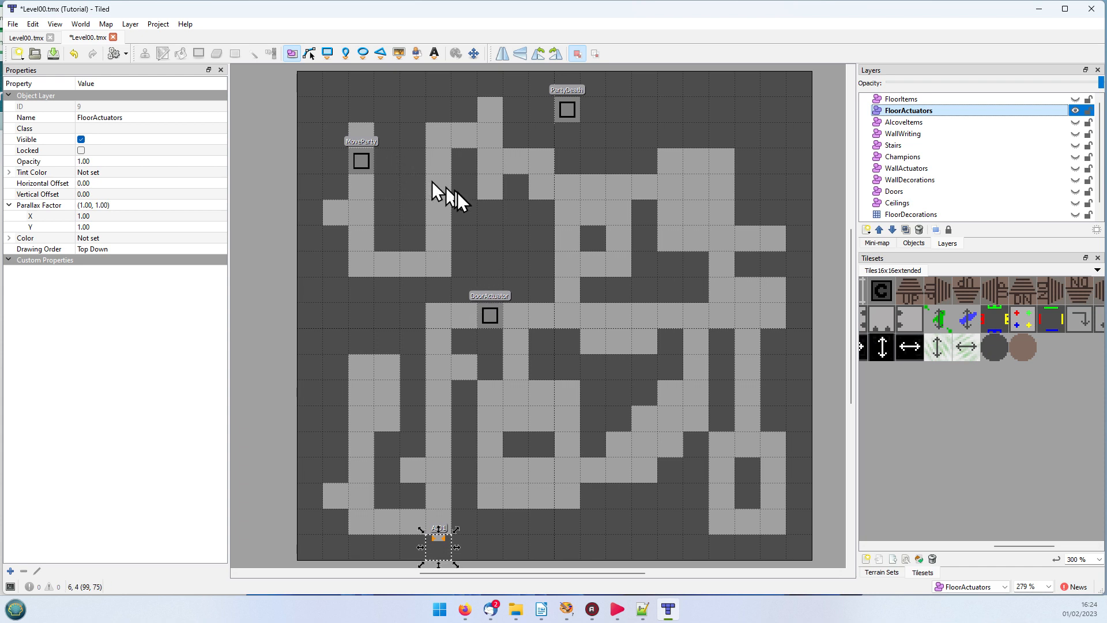
Step: Show the Doors layer as well and compare the DoorActuator object's Target property with Door02's ControlLocation property
{"action": "left_click", "coordinate": [495, 318]}
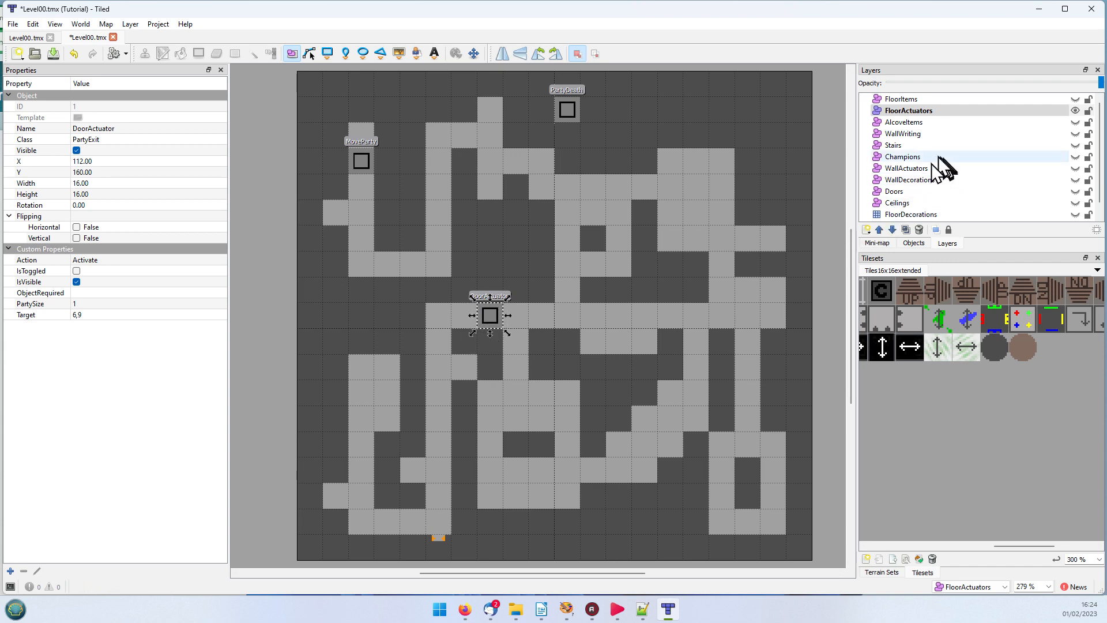
{"action": "left_click", "coordinate": [1076, 192]}
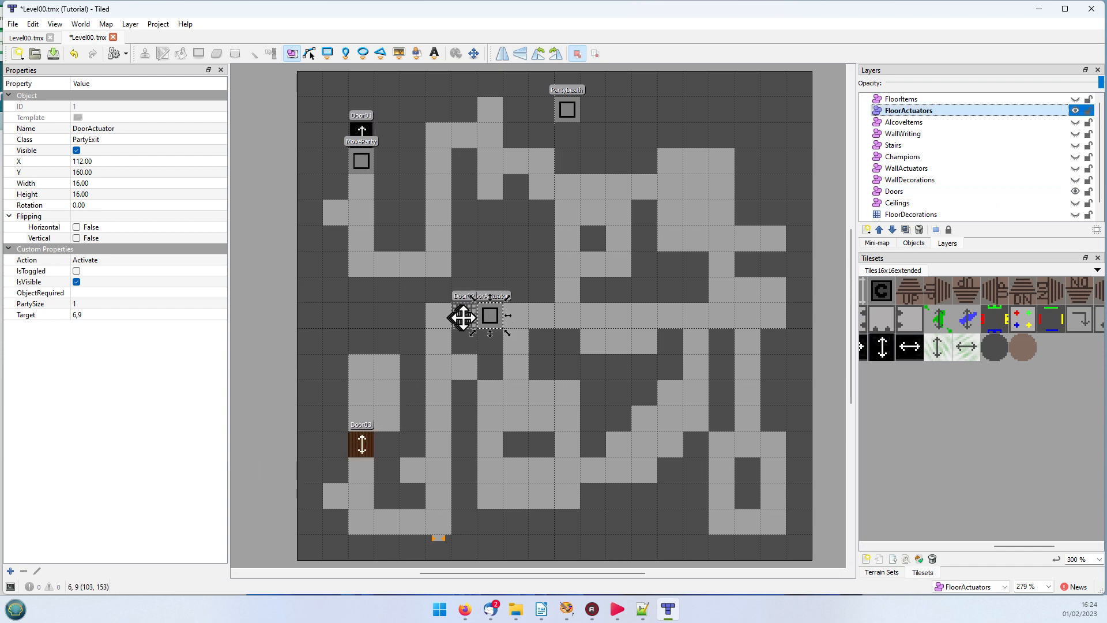
{"action": "left_click", "coordinate": [491, 318]}
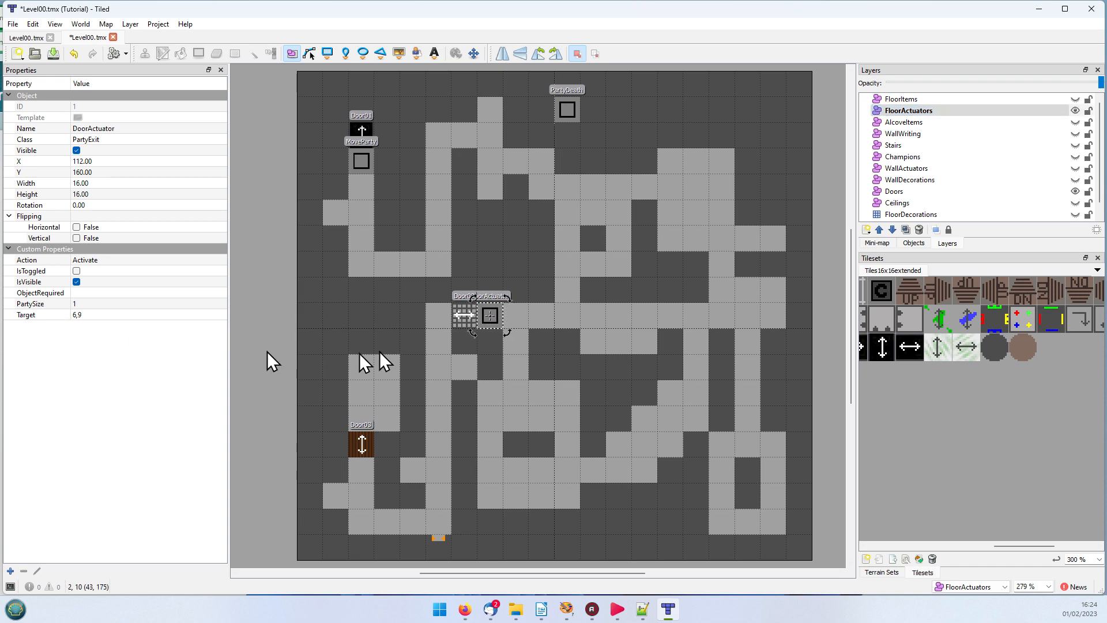
{"action": "left_click", "coordinate": [464, 314]}
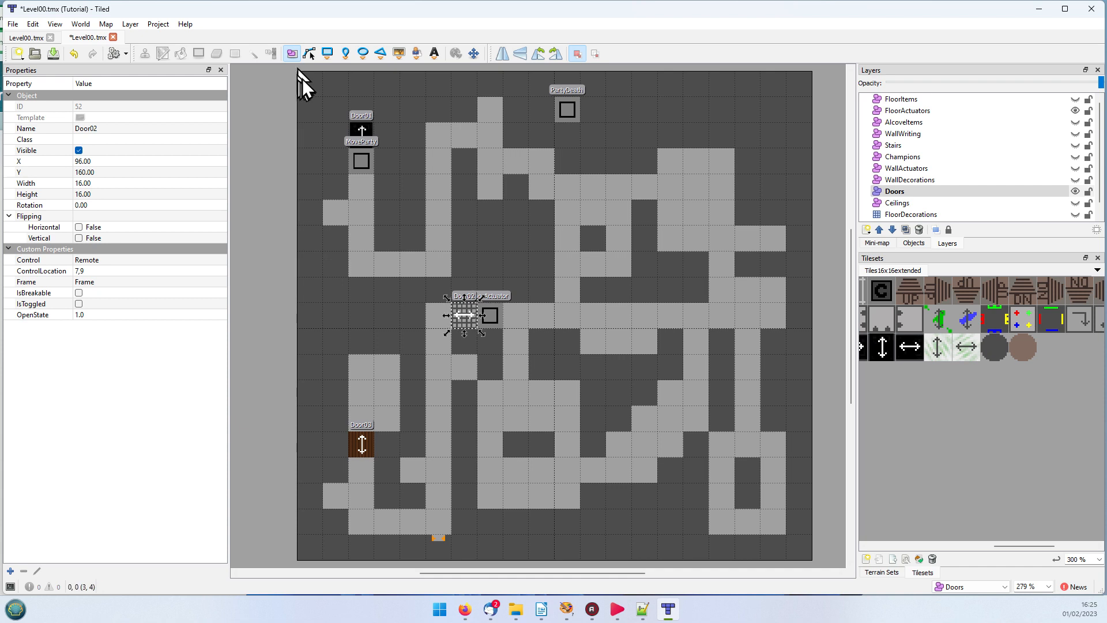
{"action": "left_click", "coordinate": [489, 317]}
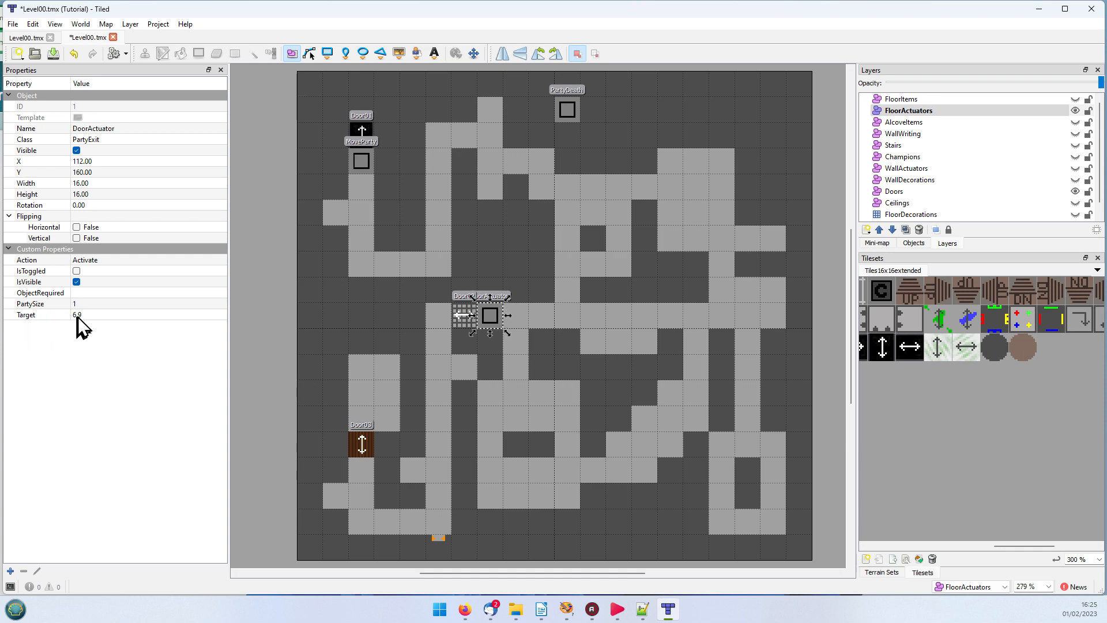
{"action": "left_click", "coordinate": [85, 315]}
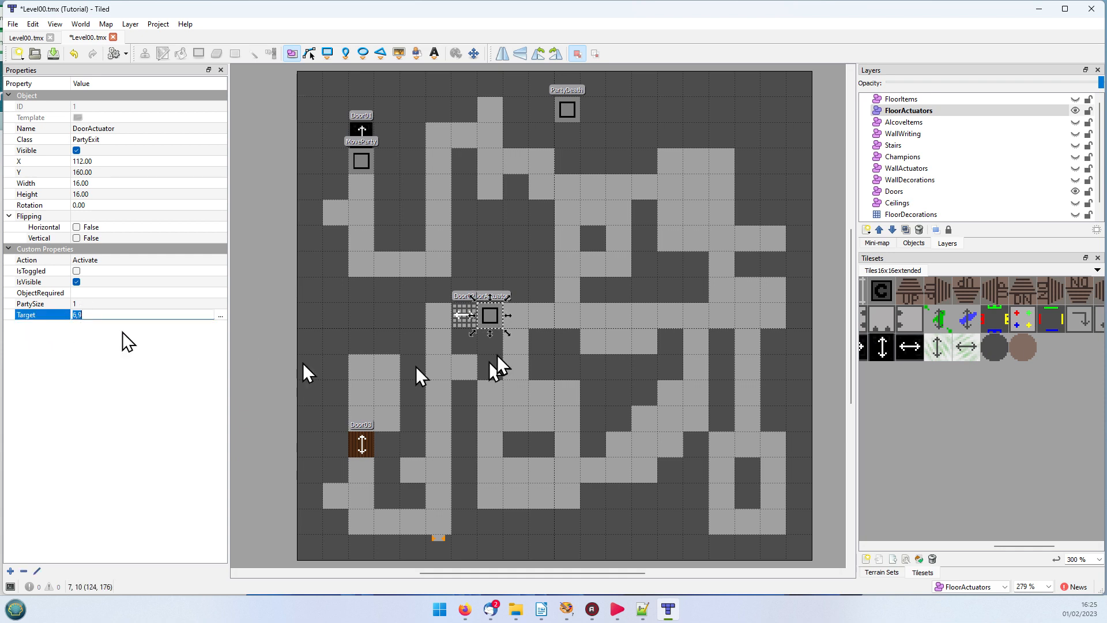
{"action": "left_click", "coordinate": [467, 321]}
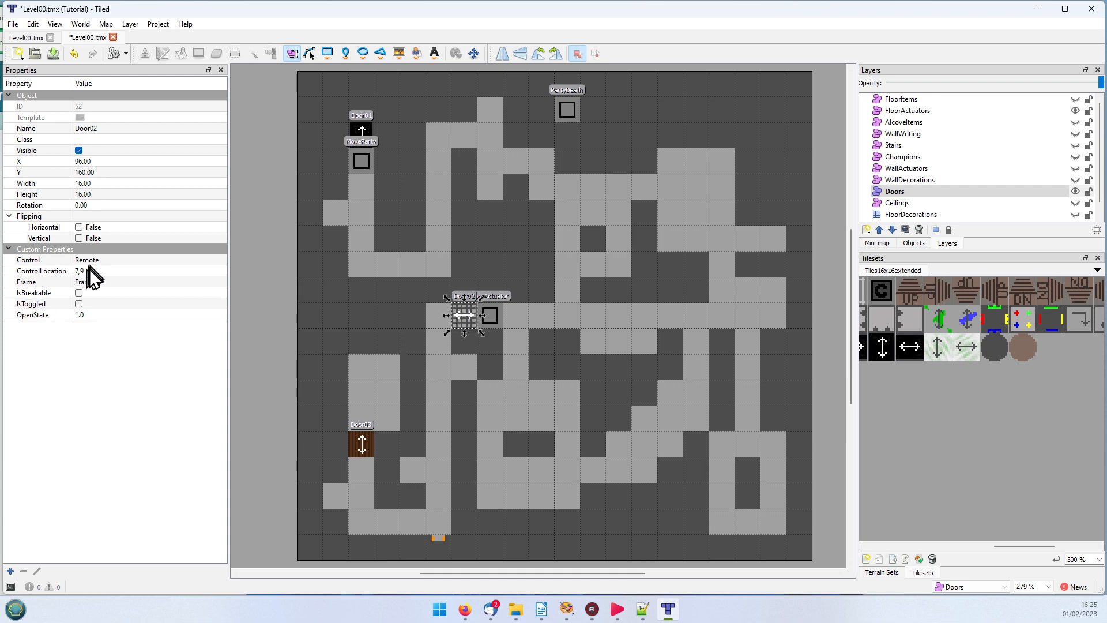
{"action": "left_click", "coordinate": [488, 316]}
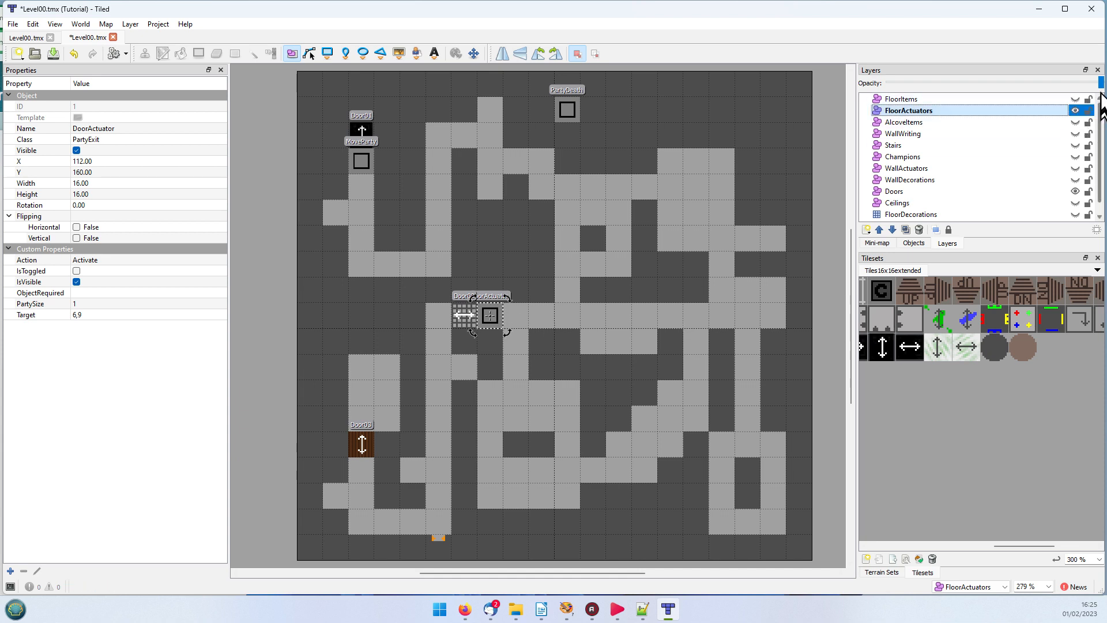
Step: Hide the FloorActuators and Doors layers, leaving FloorItems as the visible and active object layer
{"action": "left_click", "coordinate": [1075, 111]}
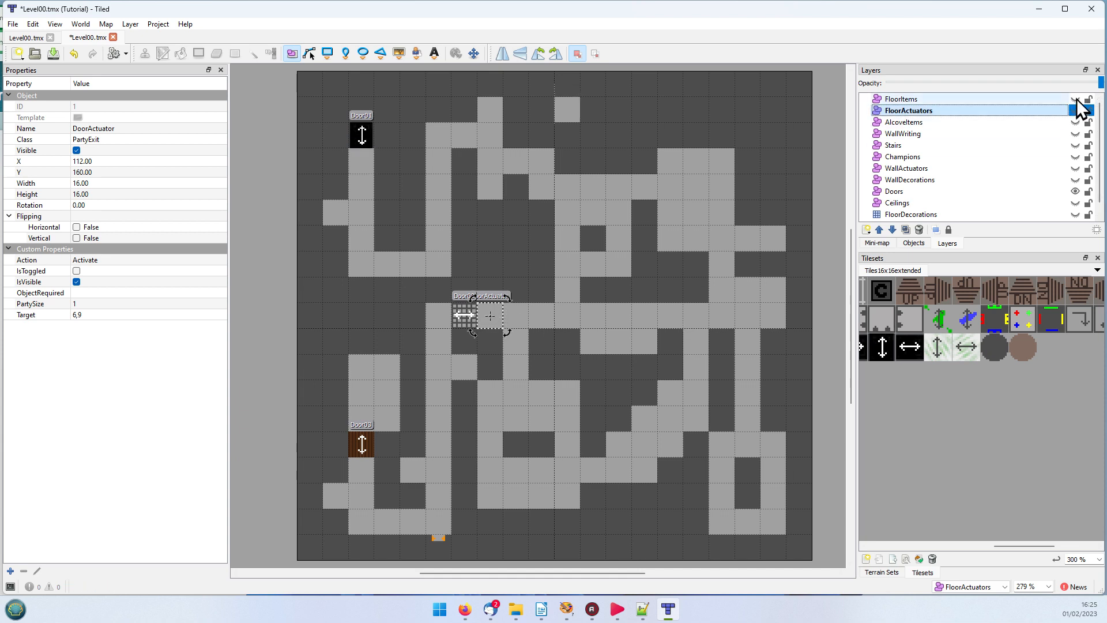
{"action": "left_click", "coordinate": [1075, 99]}
{"action": "left_click", "coordinate": [903, 99]}
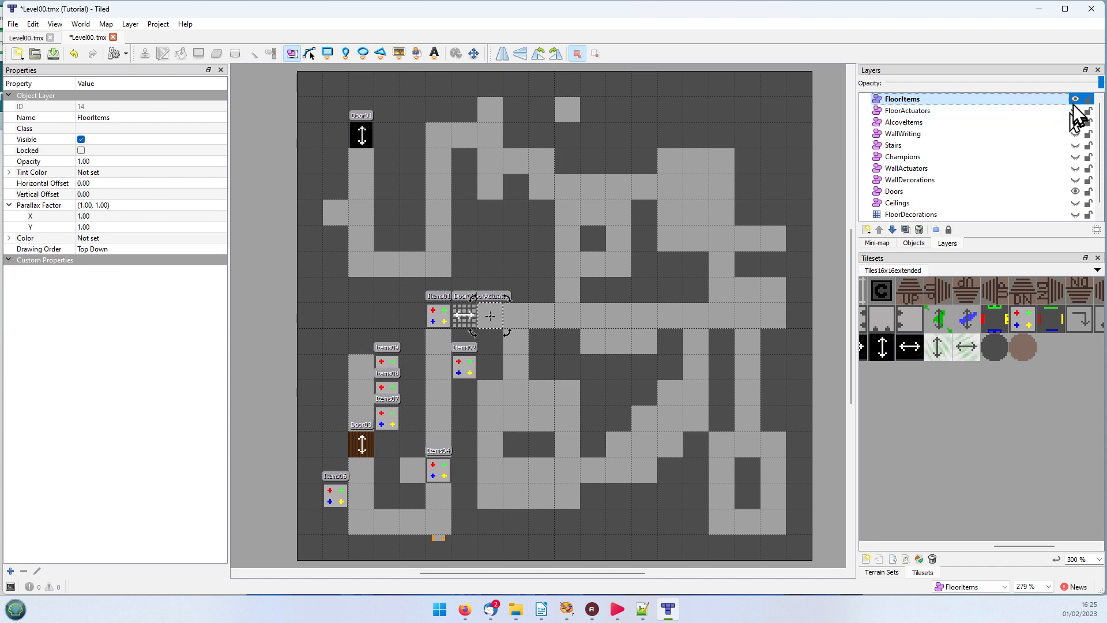
{"action": "left_click", "coordinate": [1075, 99]}
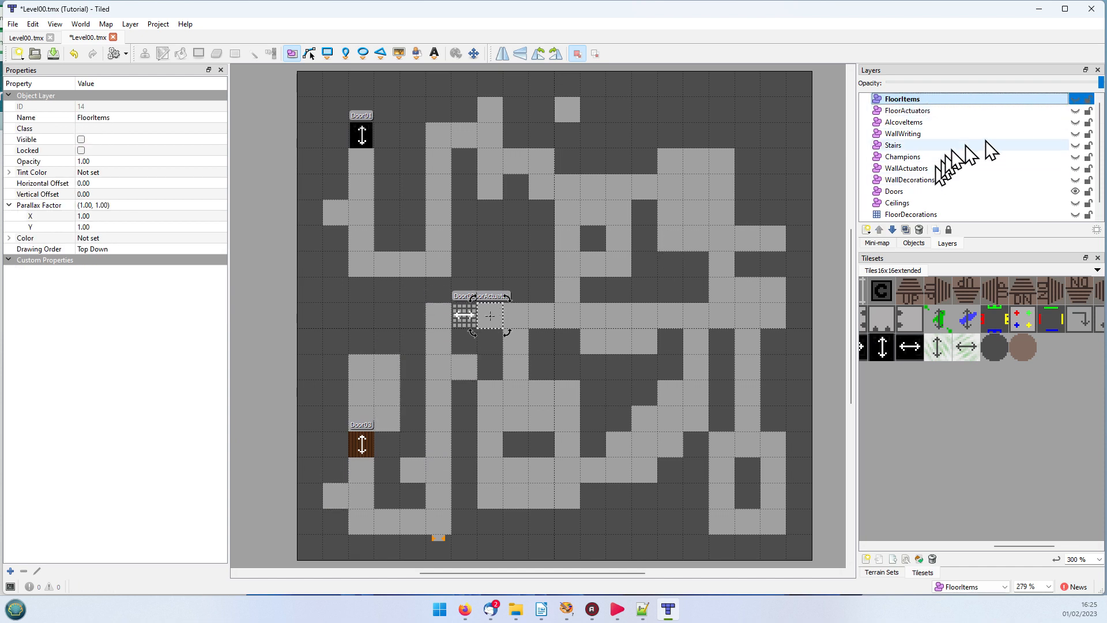
{"action": "left_click", "coordinate": [1075, 191]}
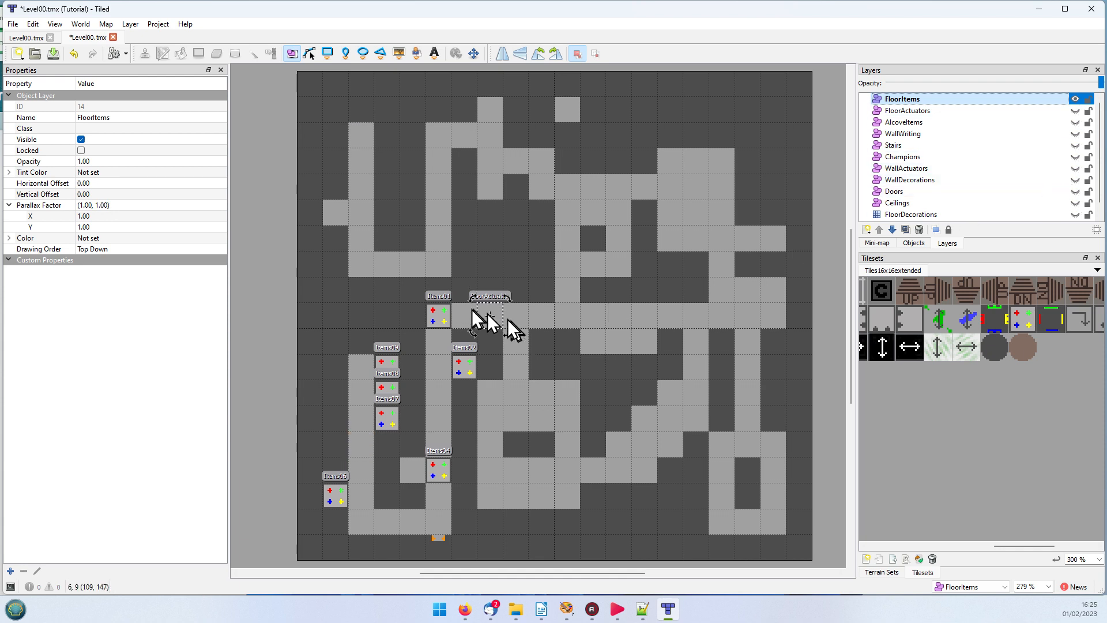
Step: Examine the corner item properties of Items01 and Items04, including the SW property of Items04, without changing them
{"action": "left_click", "coordinate": [440, 318]}
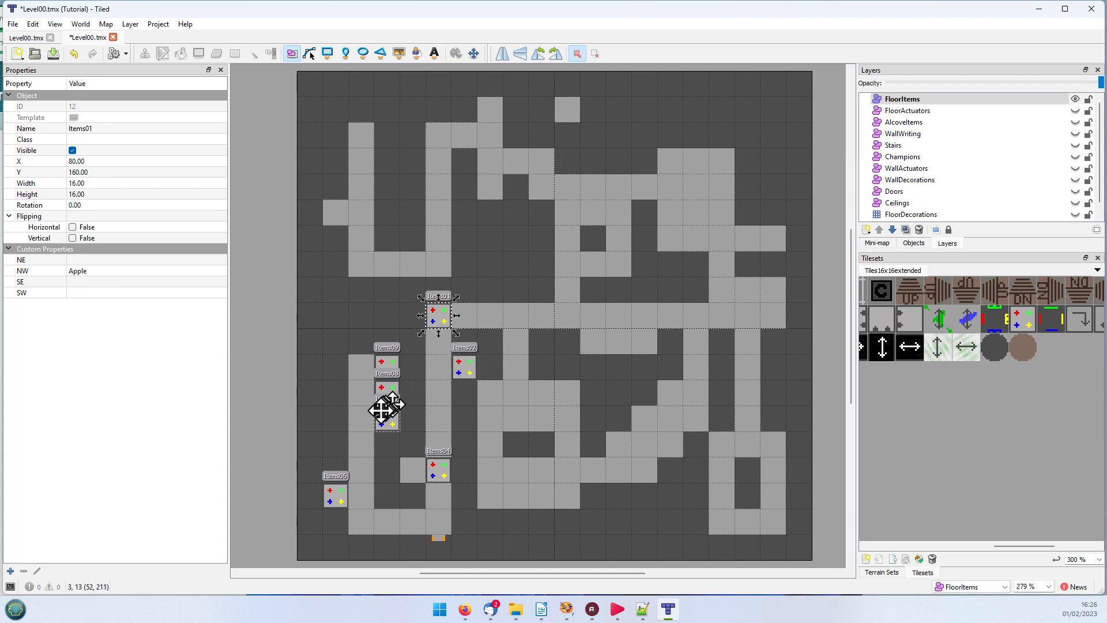
{"action": "left_click", "coordinate": [441, 473]}
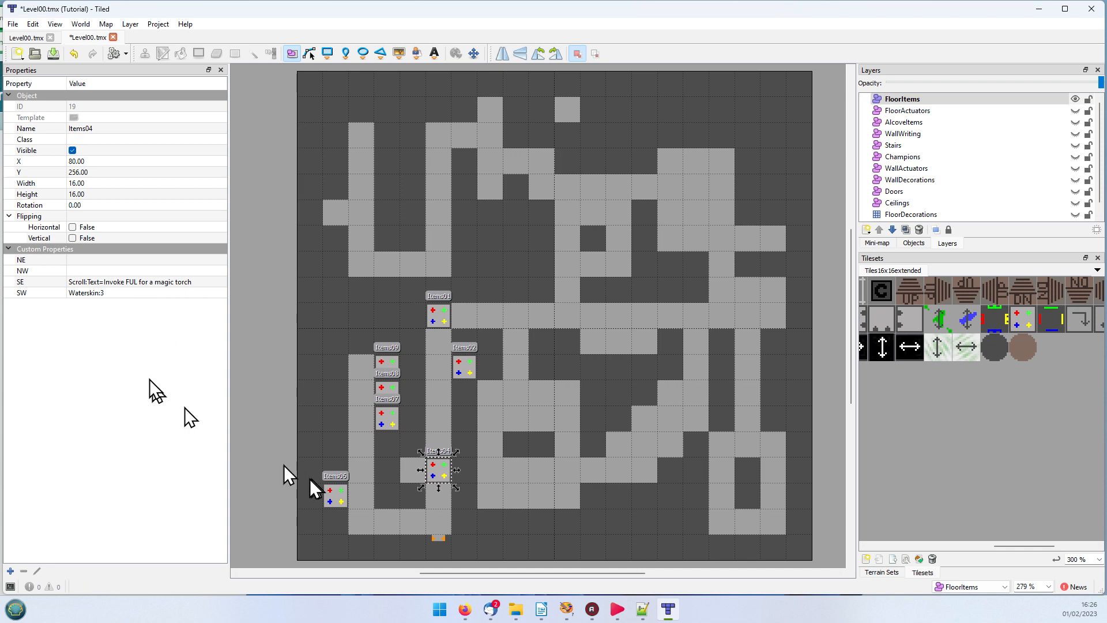
{"action": "double_click", "coordinate": [110, 293]}
{"action": "key", "text": "End"}
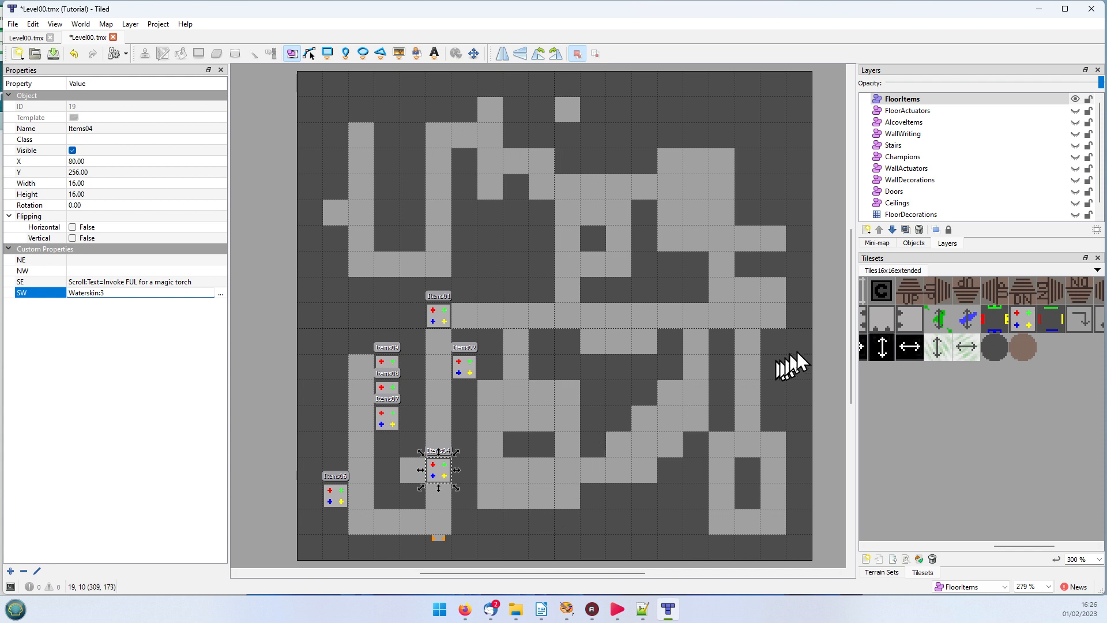
{"action": "mouse_move", "coordinate": [848, 361]}
{"action": "left_mouse_down"}
{"action": "mouse_move", "coordinate": [853, 331]}
{"action": "mouse_move", "coordinate": [846, 365]}
{"action": "left_mouse_up"}
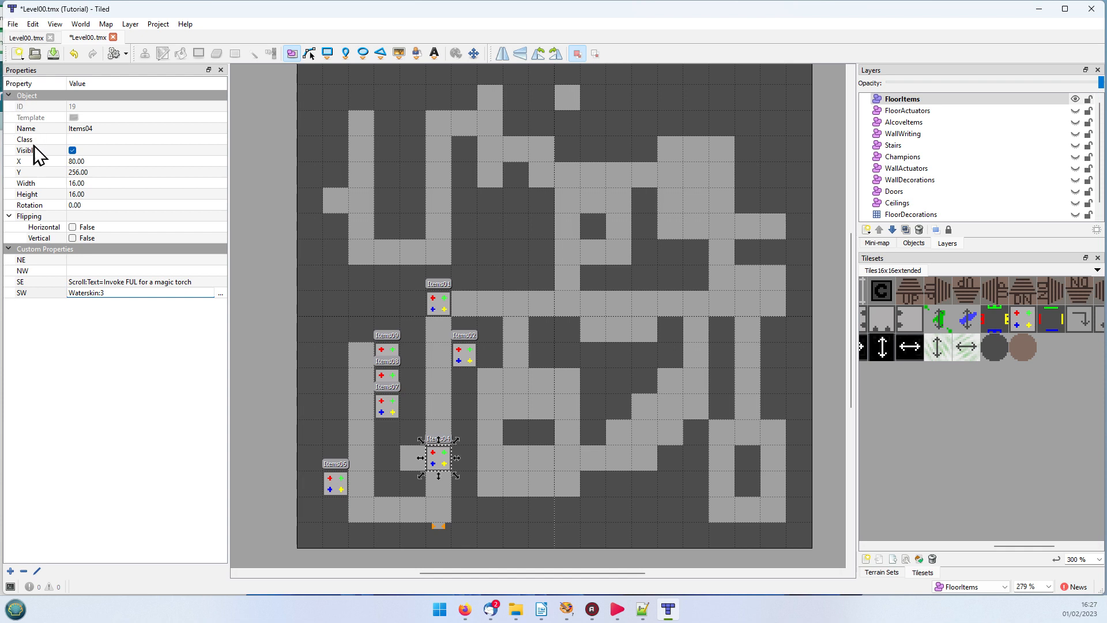
Step: Switch to Notepad++ and examine the WallDecorations object group in the XML of Level00.tmx
{"action": "left_click", "coordinate": [1037, 8]}
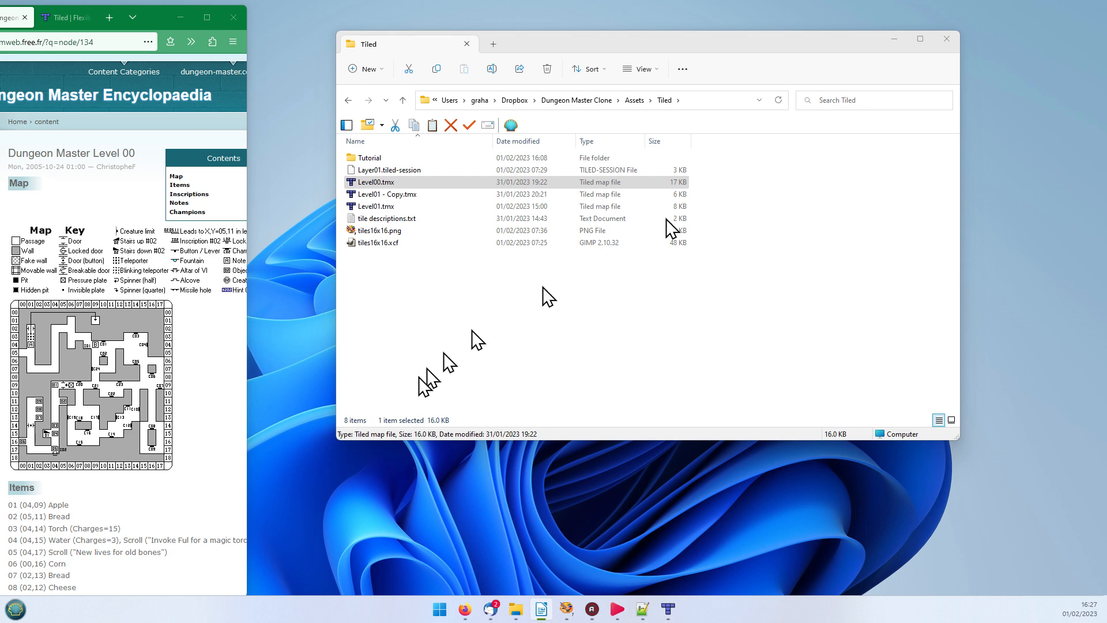
{"action": "left_click", "coordinate": [641, 608]}
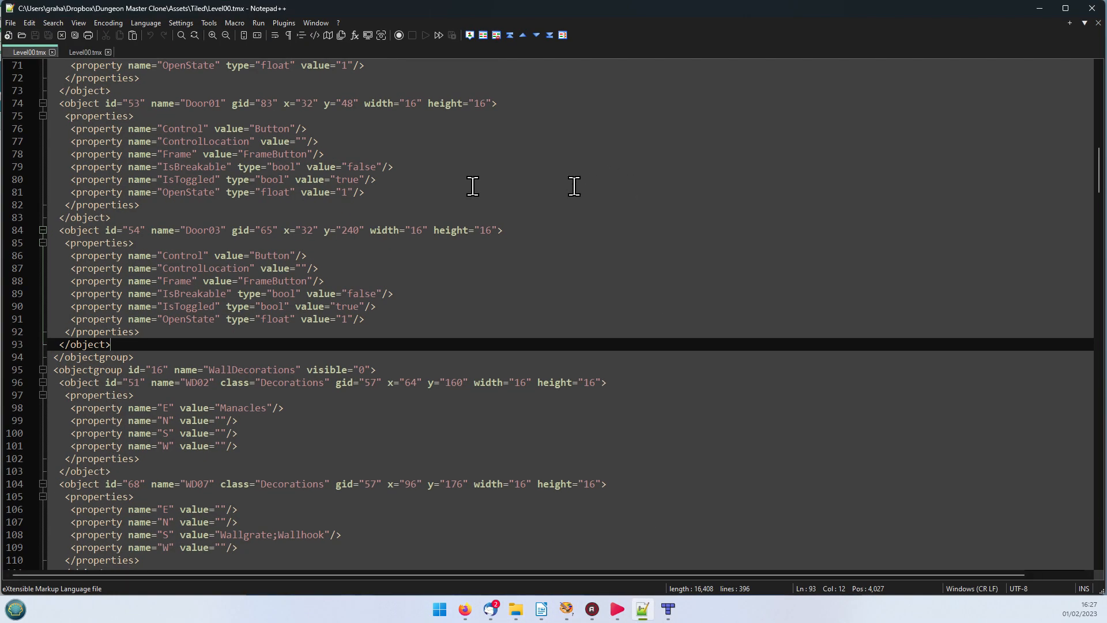
{"action": "scroll", "coordinate": [193, 198], "scroll_direction": "down", "scroll_amount": 20}
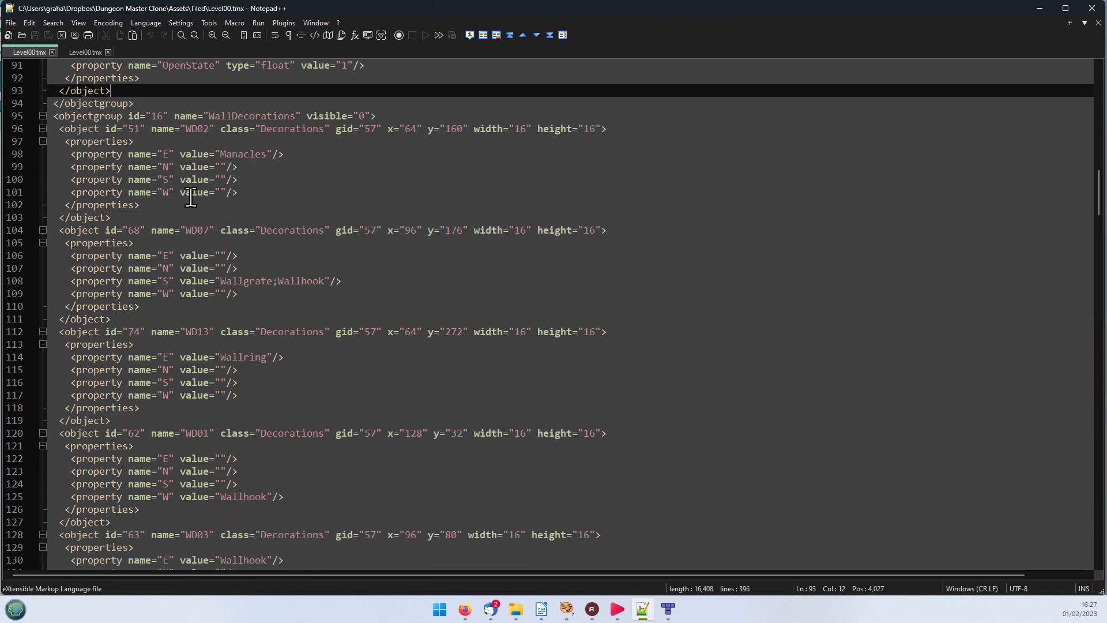
Step: Look through the rest of the Level00.tmx XML and highlight the Walls layer's CSV tile data
{"action": "scroll", "coordinate": [193, 197], "scroll_direction": "down", "scroll_amount": 17}
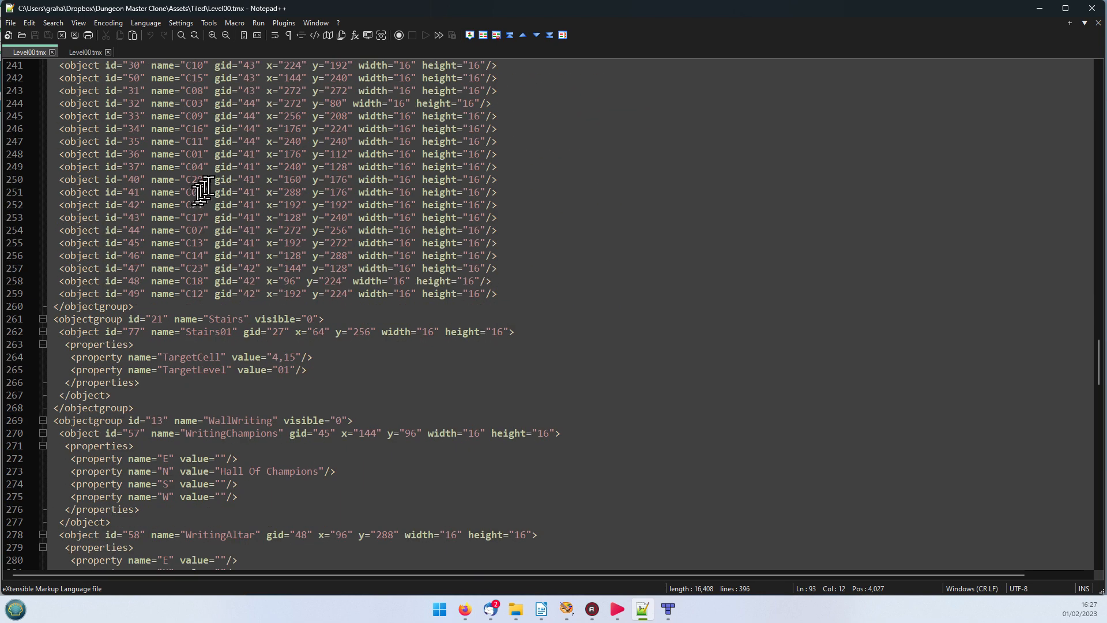
{"action": "scroll", "coordinate": [201, 190], "scroll_direction": "up", "scroll_amount": 20}
{"action": "scroll", "coordinate": [254, 159], "scroll_direction": "up", "scroll_amount": 20}
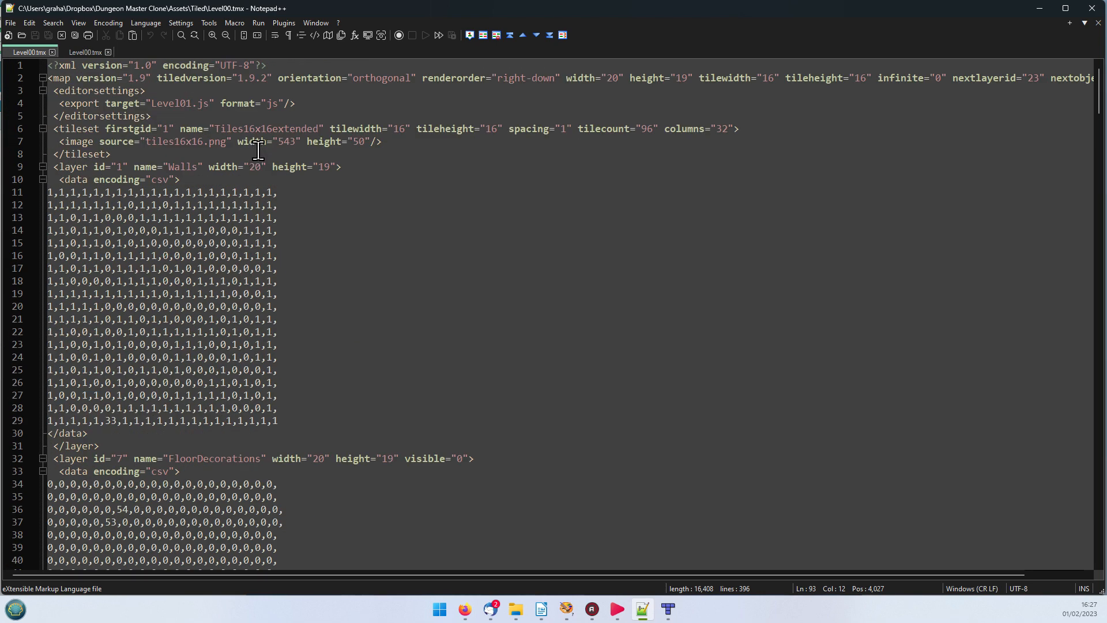
{"action": "left_click_drag", "start_coordinate": [49, 205], "coordinate": [252, 436]}
Step: Examine the FloorDecorations layer's CSV data, highlighting the non-zero tile numbers 53 and 54
{"action": "scroll", "coordinate": [510, 389], "scroll_direction": "down", "scroll_amount": 10}
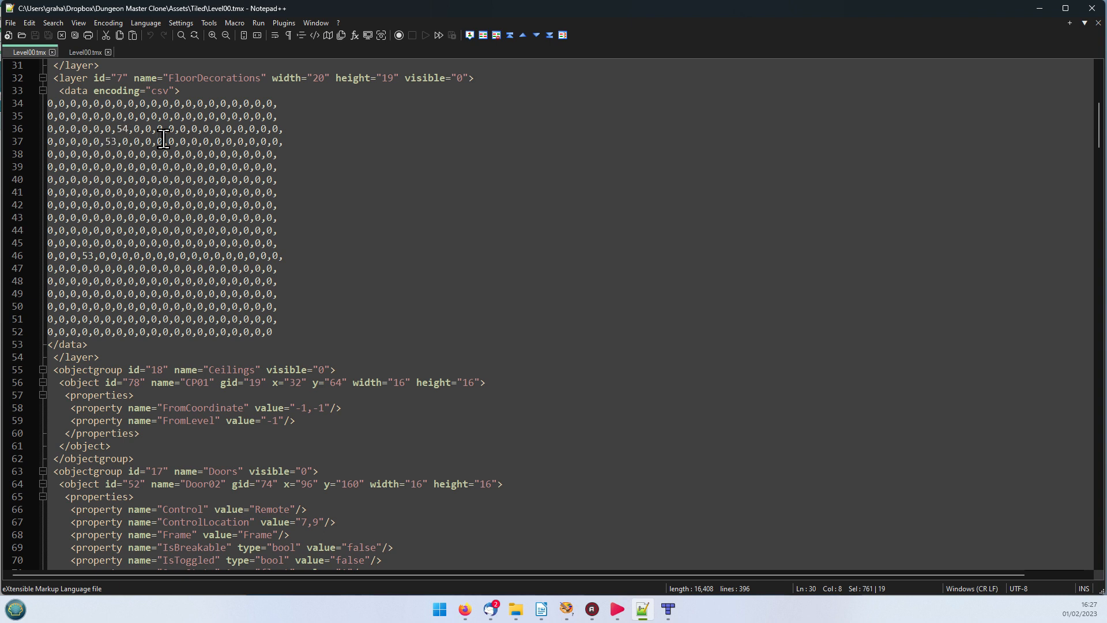
{"action": "left_click", "coordinate": [97, 256]}
{"action": "left_click_drag", "start_coordinate": [97, 256], "coordinate": [86, 257]}
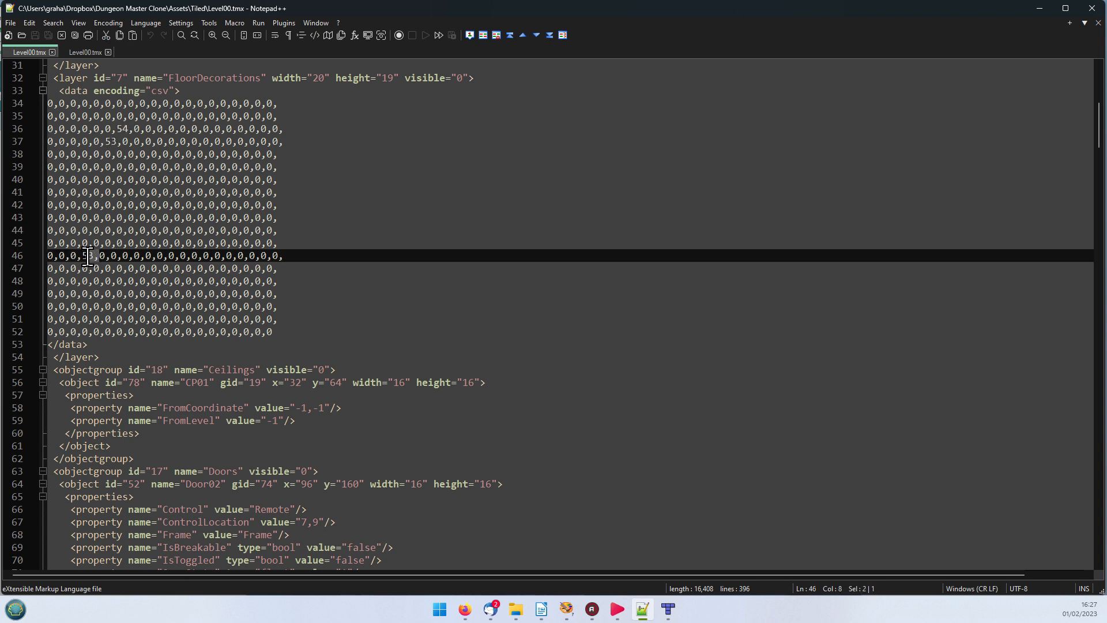
{"action": "left_click_drag", "start_coordinate": [118, 142], "coordinate": [124, 128]}
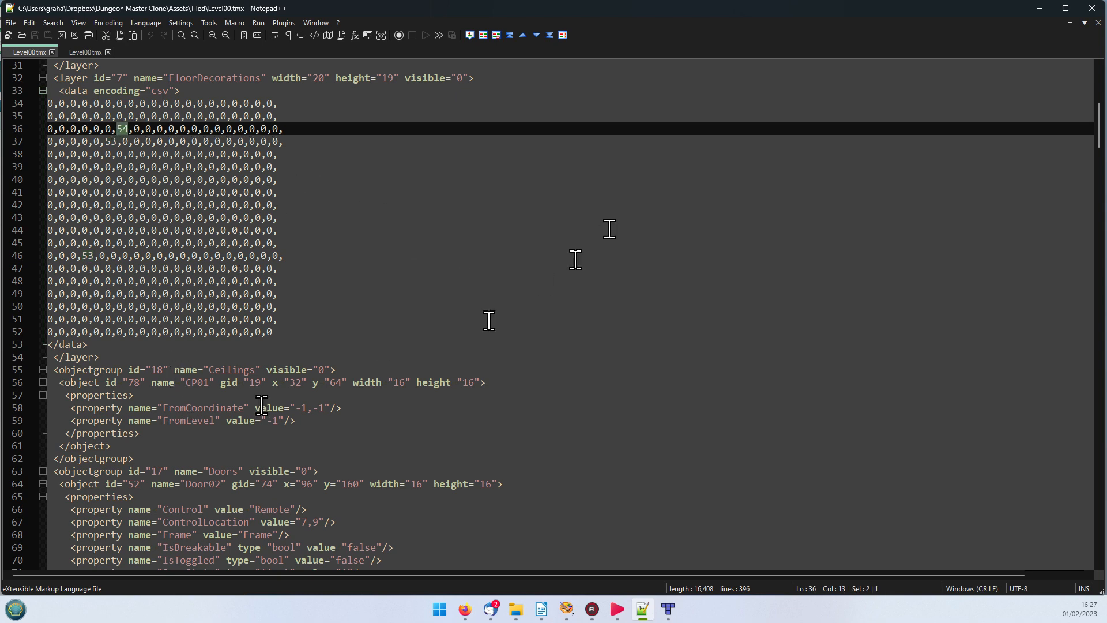
Step: Highlight the Door03 object tag, examine its properties and the WallDecorations entries below it, and minimize Notepad++
{"action": "scroll", "coordinate": [609, 228], "scroll_direction": "down", "scroll_amount": 13}
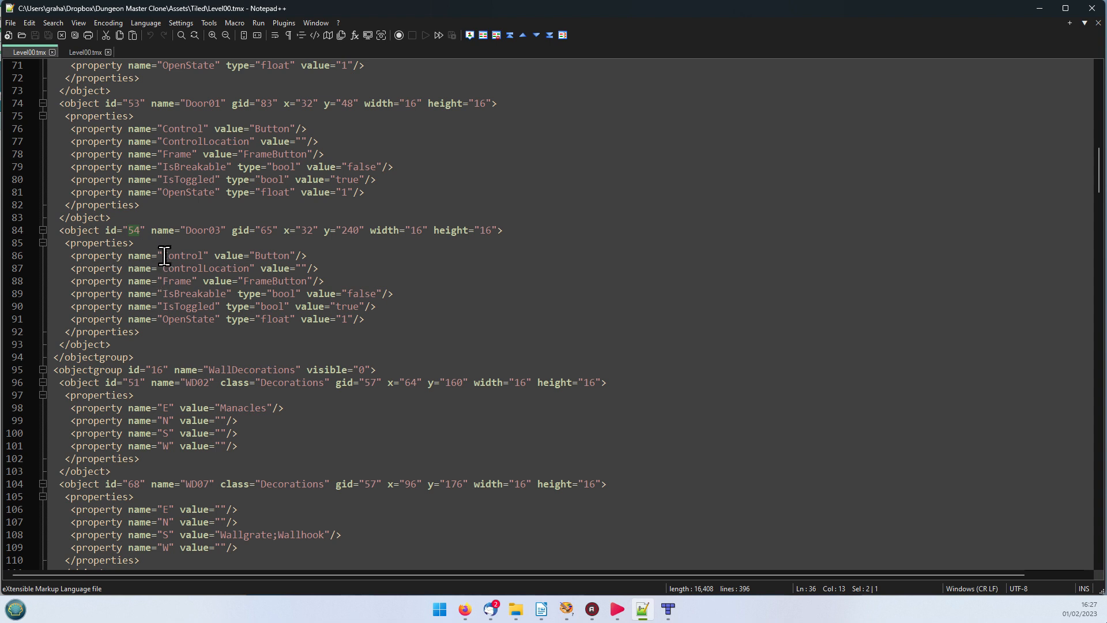
{"action": "left_click", "coordinate": [72, 229]}
{"action": "left_click_drag", "start_coordinate": [72, 230], "coordinate": [522, 230]}
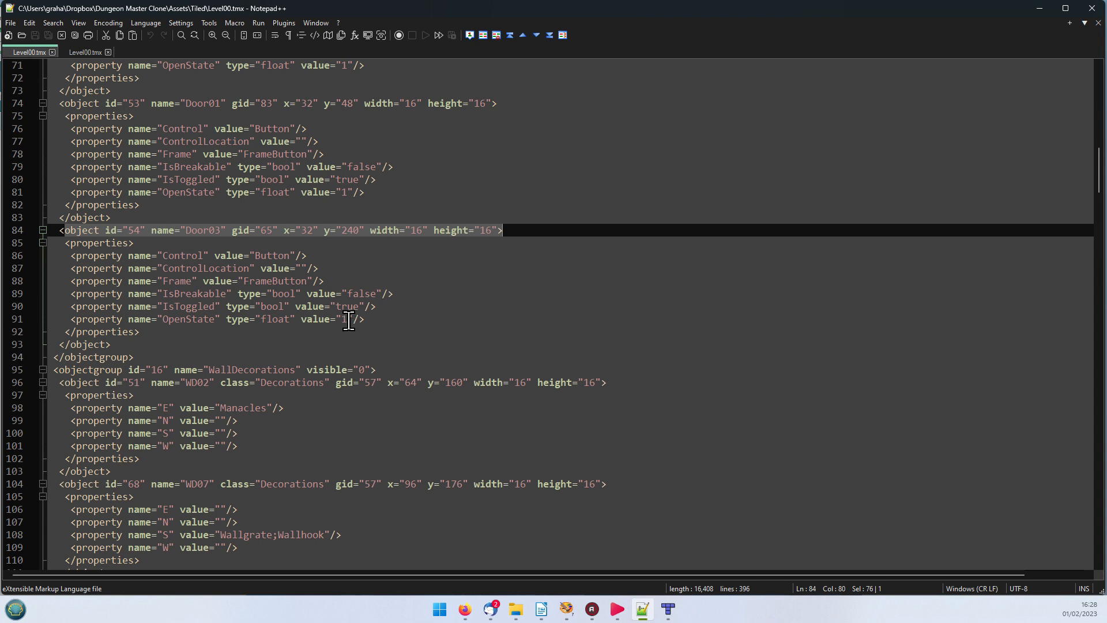
{"action": "scroll", "coordinate": [376, 307], "scroll_direction": "down", "scroll_amount": 3}
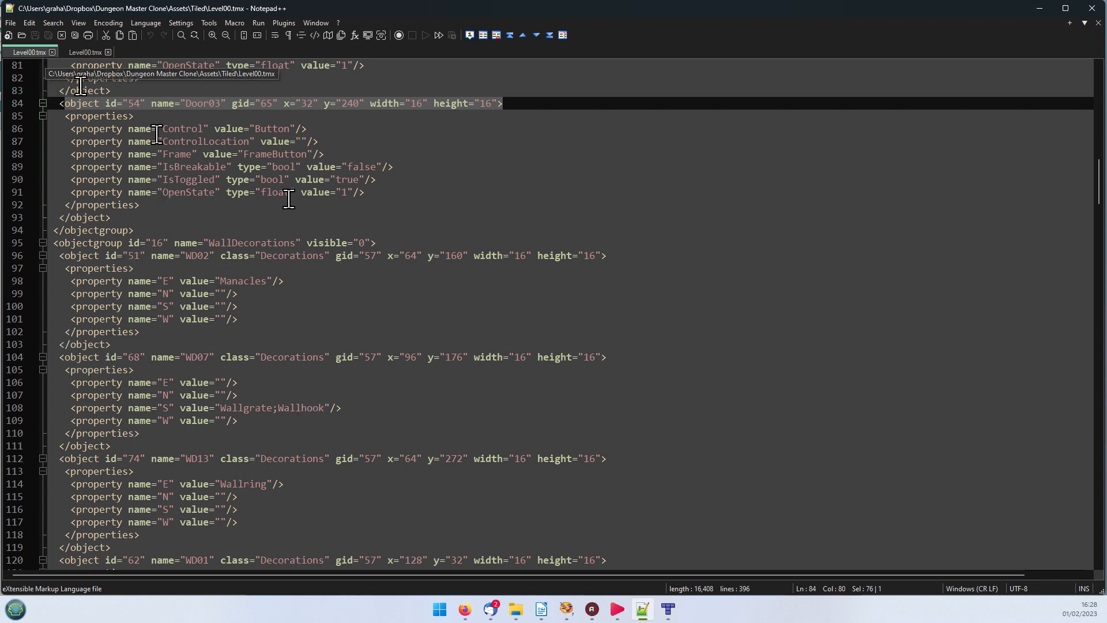
{"action": "left_click", "coordinate": [545, 307]}
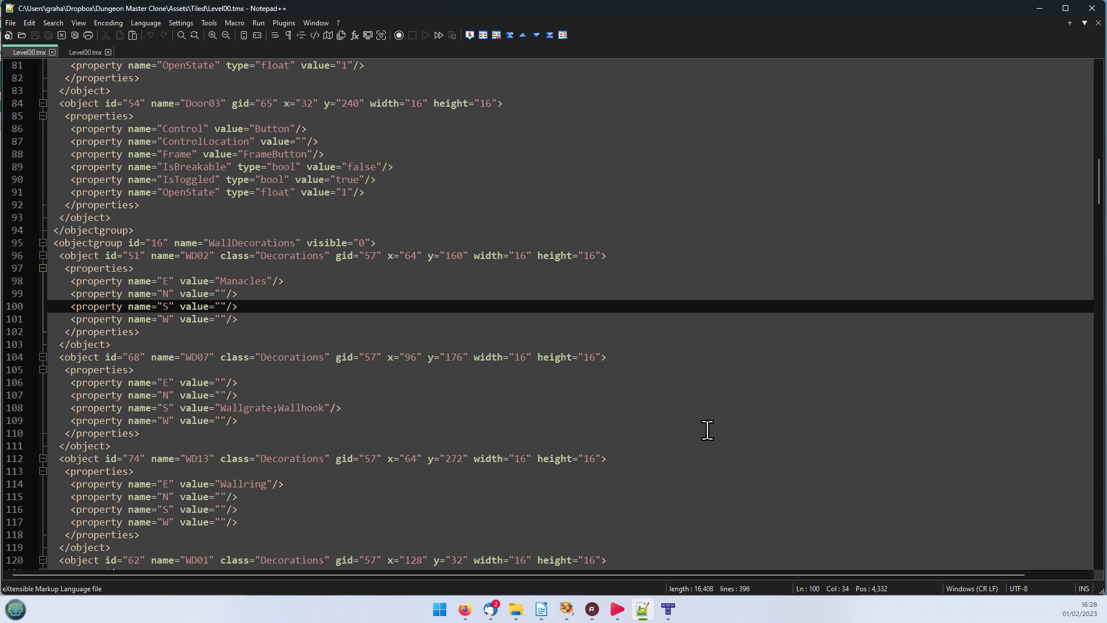
{"action": "left_click", "coordinate": [1036, 7]}
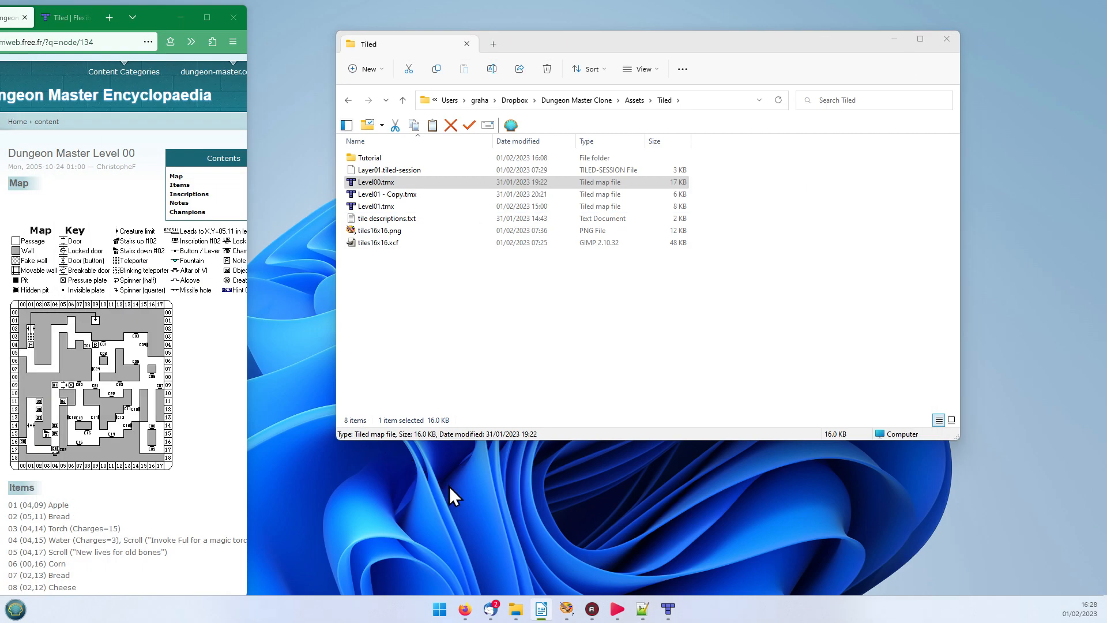